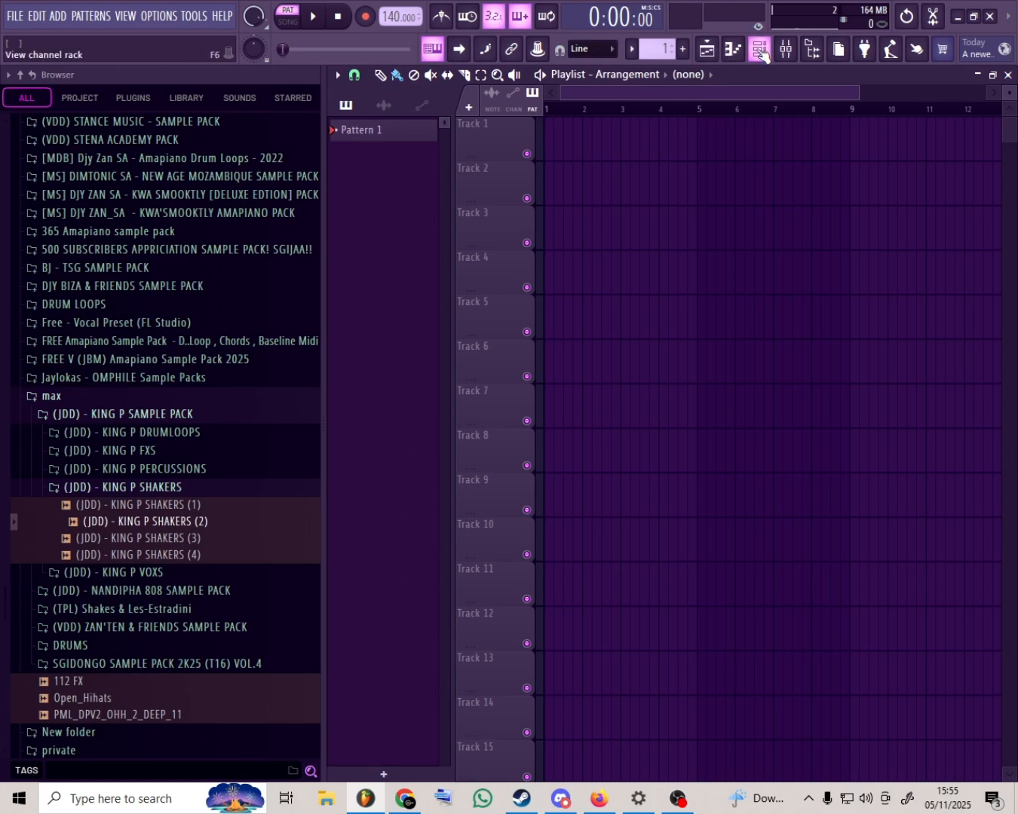
# - Show the channel rack and start a new project from the Empty template
pyautogui.click(733, 50)
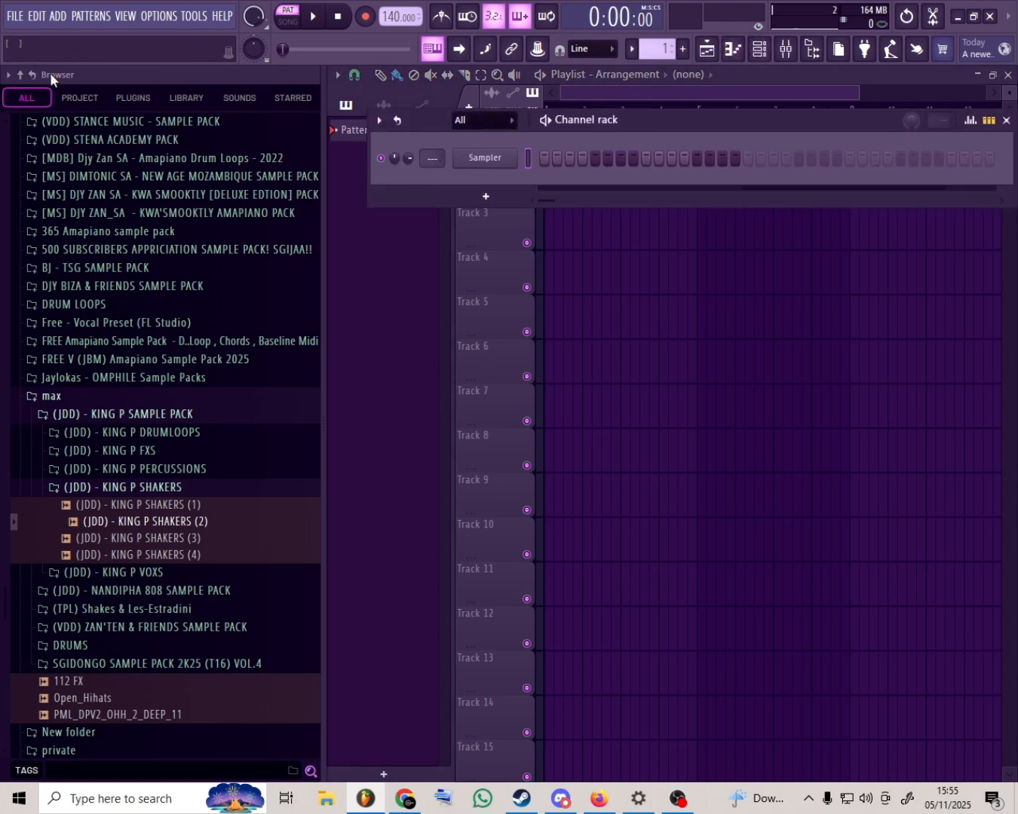
pyautogui.click(158, 16)
pyautogui.moveTo(15, 16)
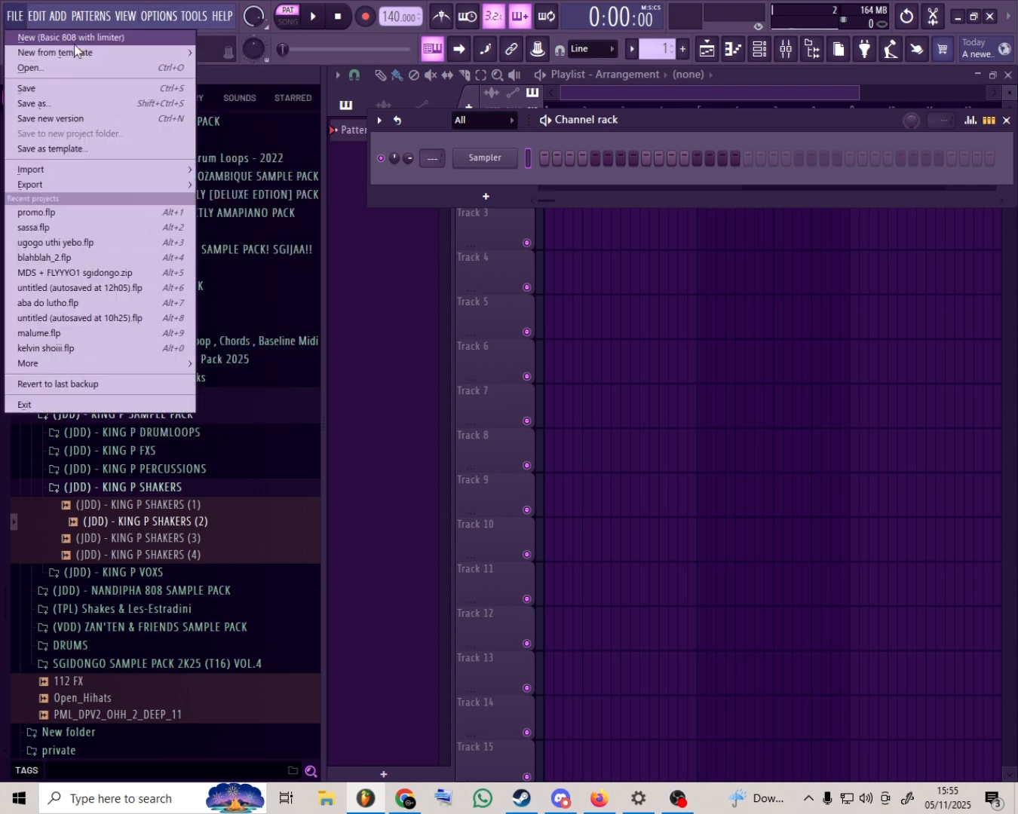
pyautogui.moveTo(89, 54)
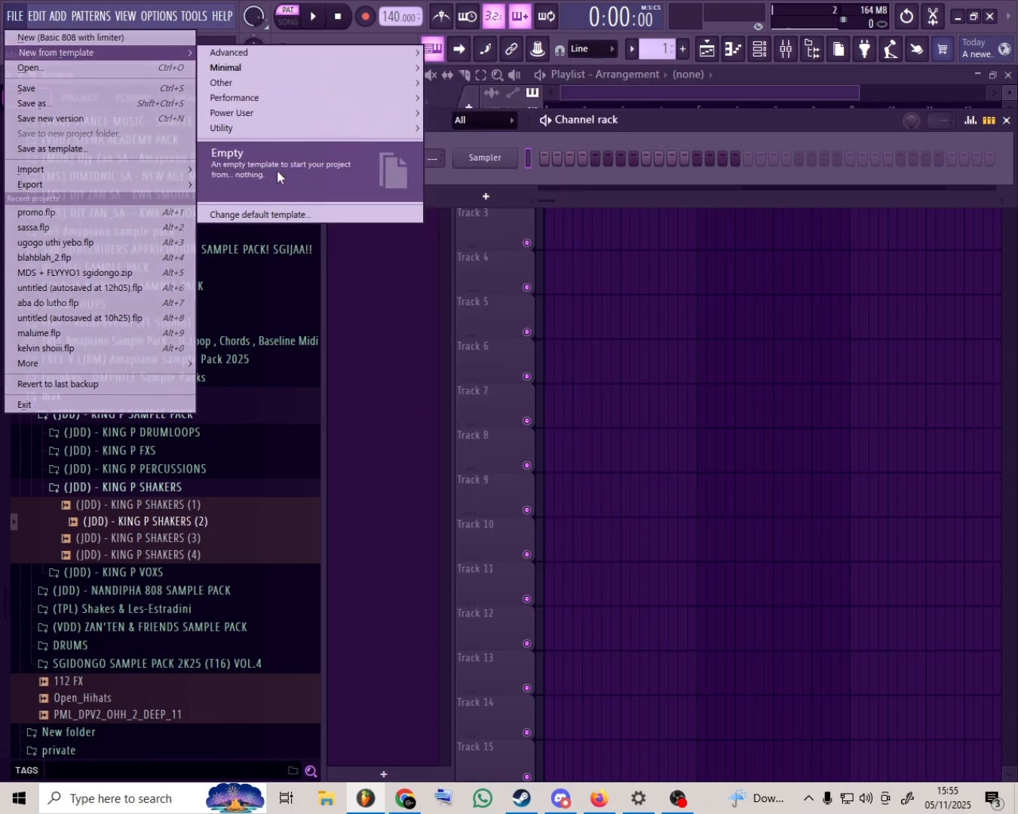
pyautogui.click(277, 170)
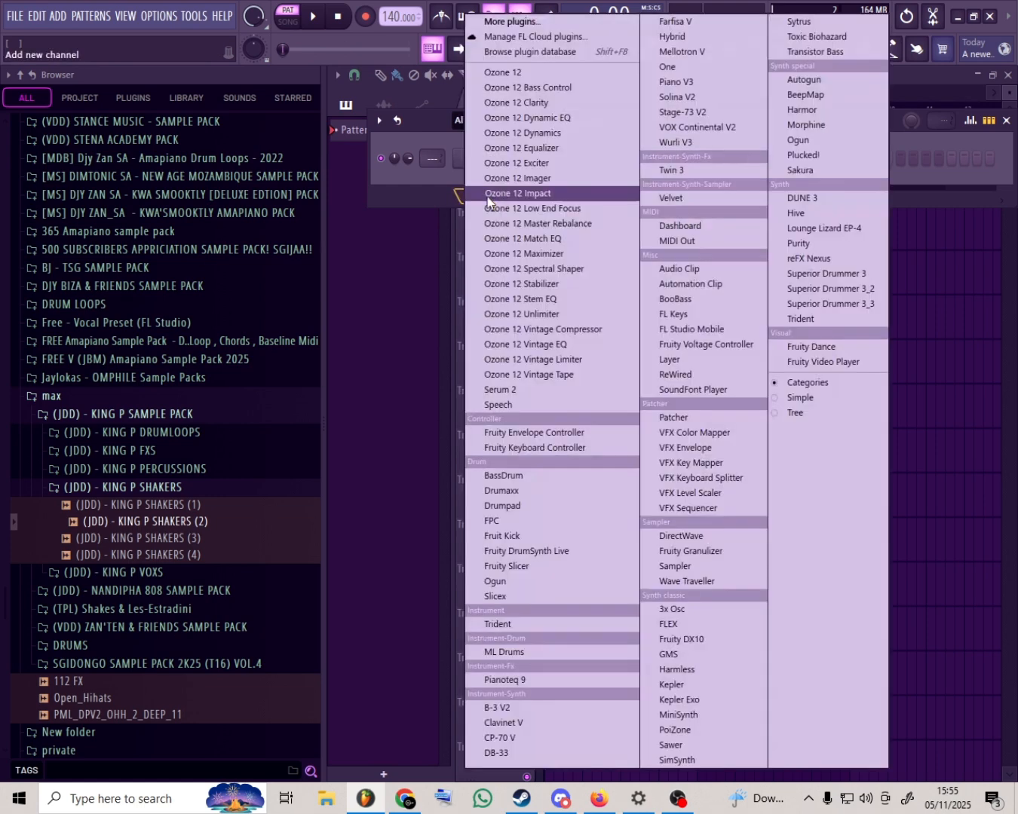
# - Collapse the open sample folders in the browser back to its top-level list
pyautogui.click(487, 195)
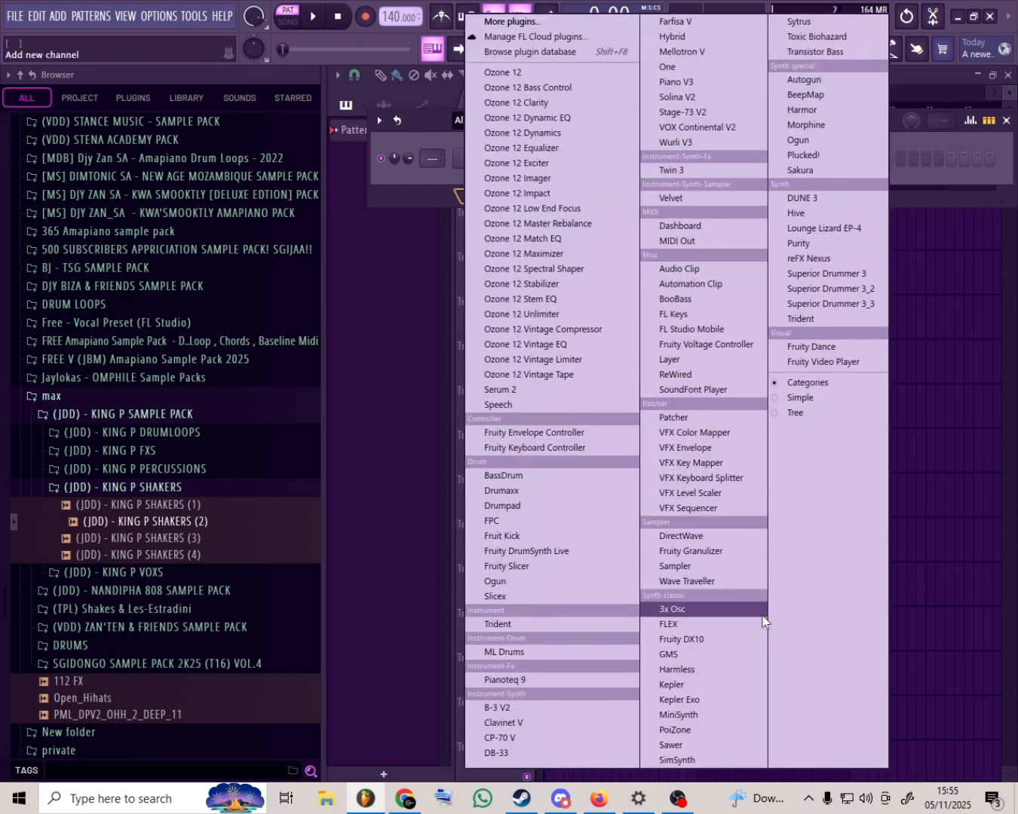
pyautogui.click(42, 398)
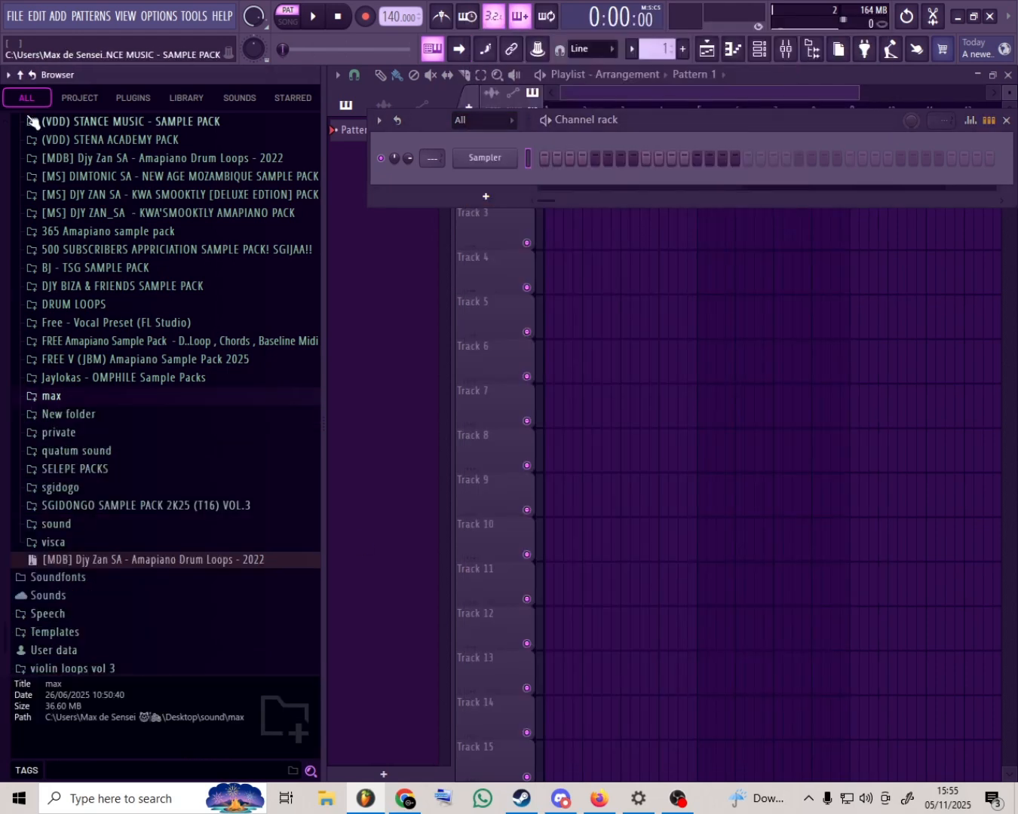
pyautogui.click(10, 74)
pyautogui.click(21, 76)
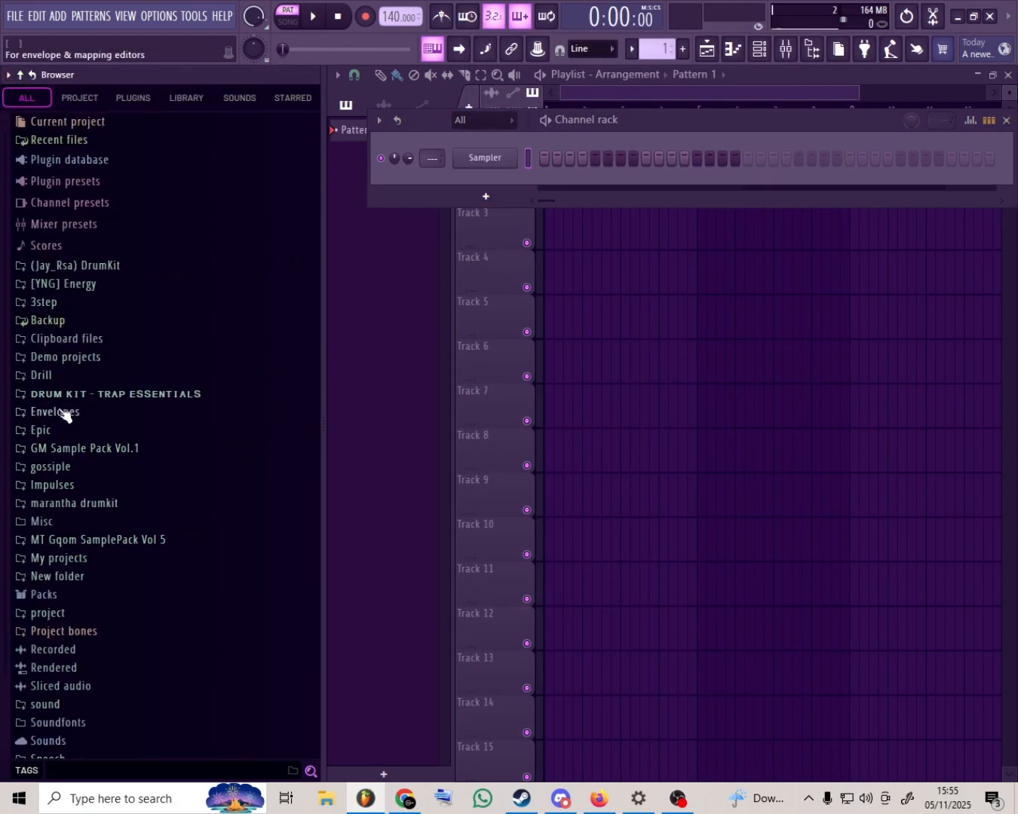
# - Load the Electric preset from the Keyboard instruments in Packs into a new channel
pyautogui.click(44, 595)
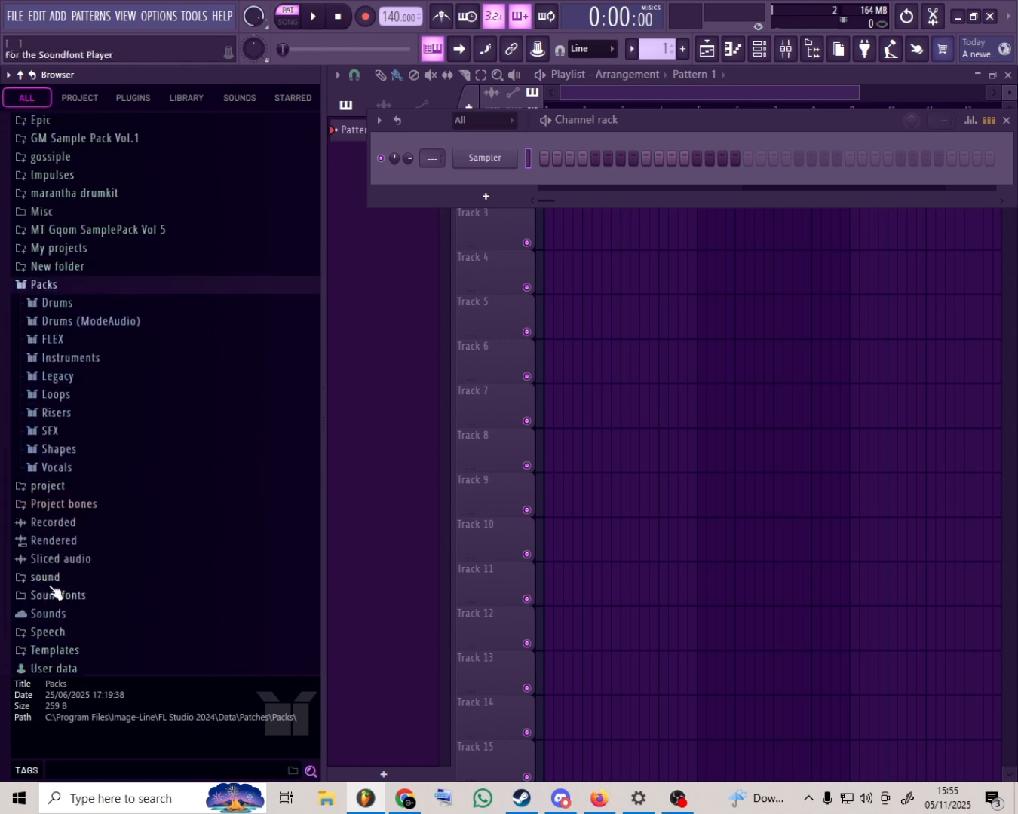
pyautogui.click(105, 337)
pyautogui.click(106, 355)
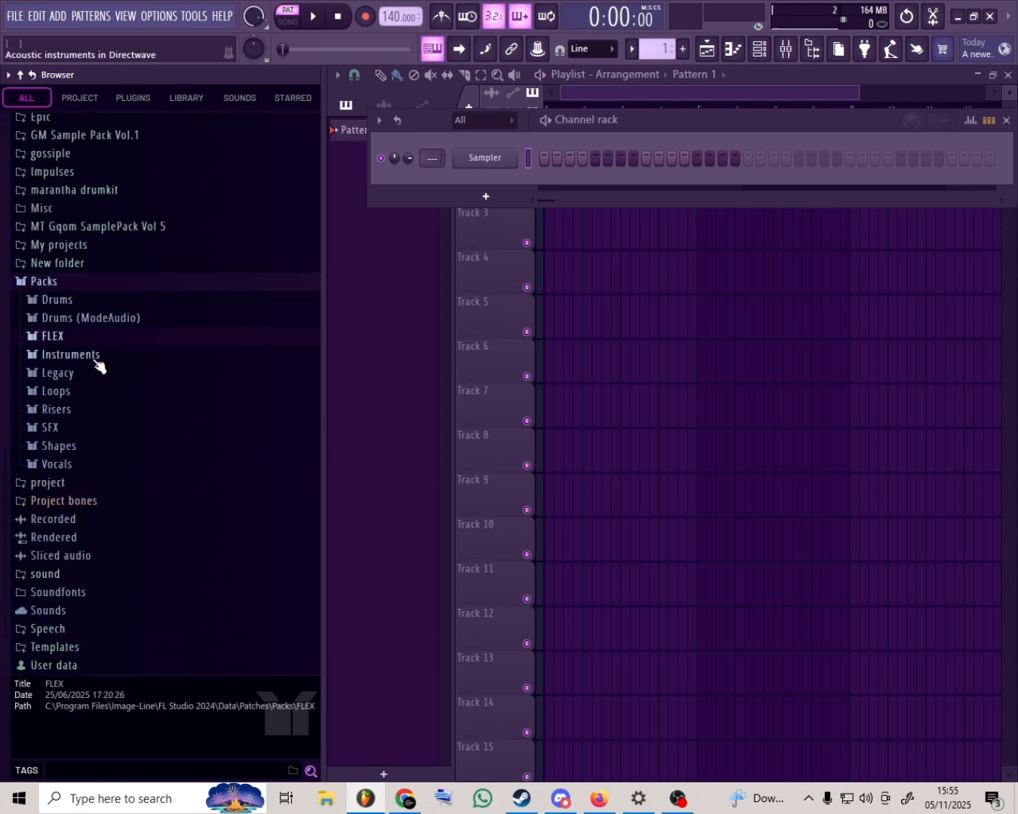
pyautogui.click(97, 358)
pyautogui.click(90, 411)
pyautogui.rightClick(95, 450)
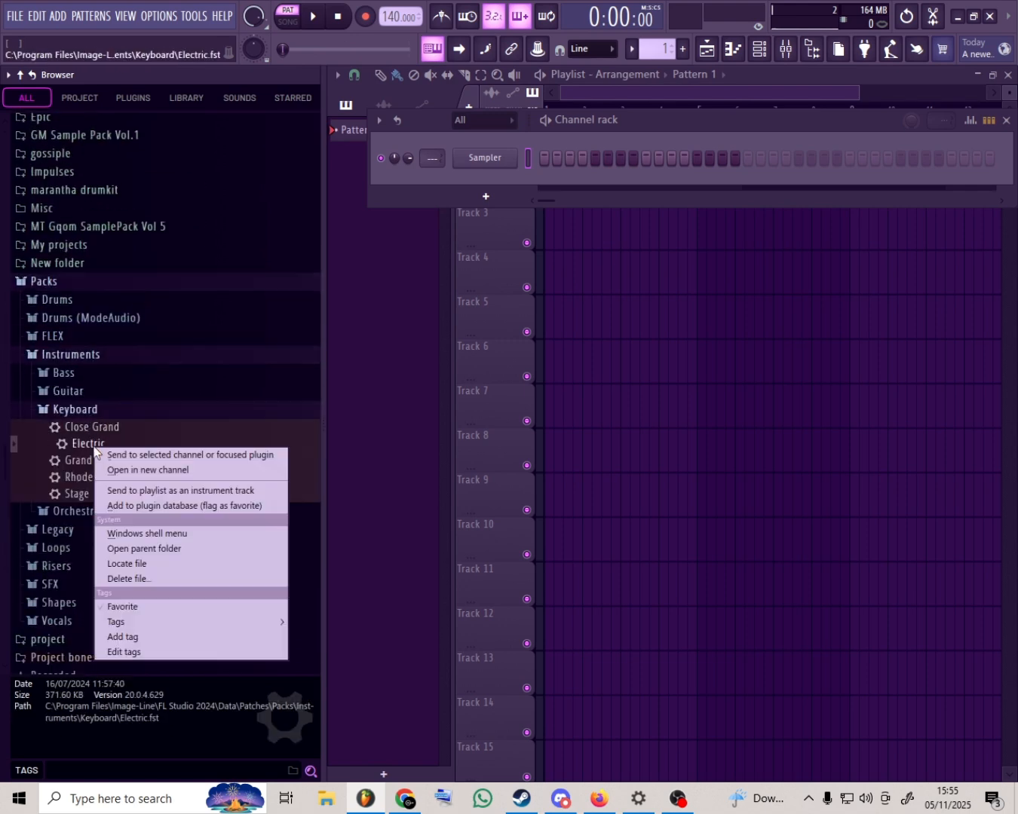
pyautogui.click(116, 468)
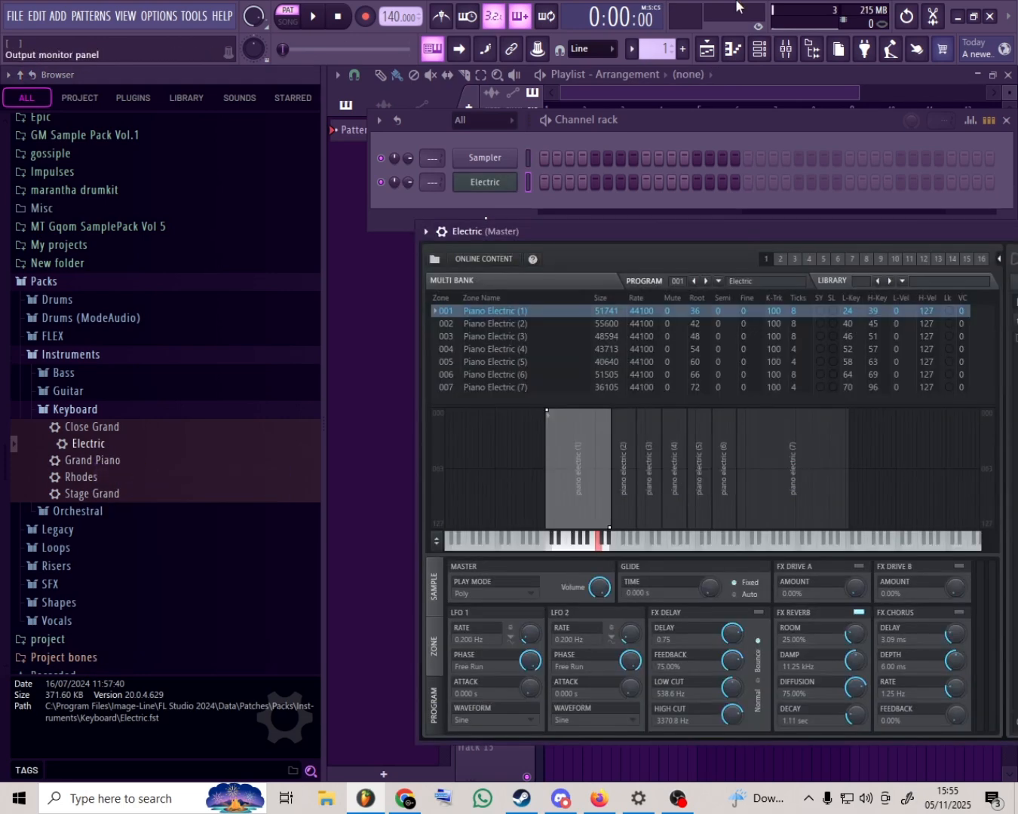
# - Open the piano roll for the Electric channel
pyautogui.click(734, 49)
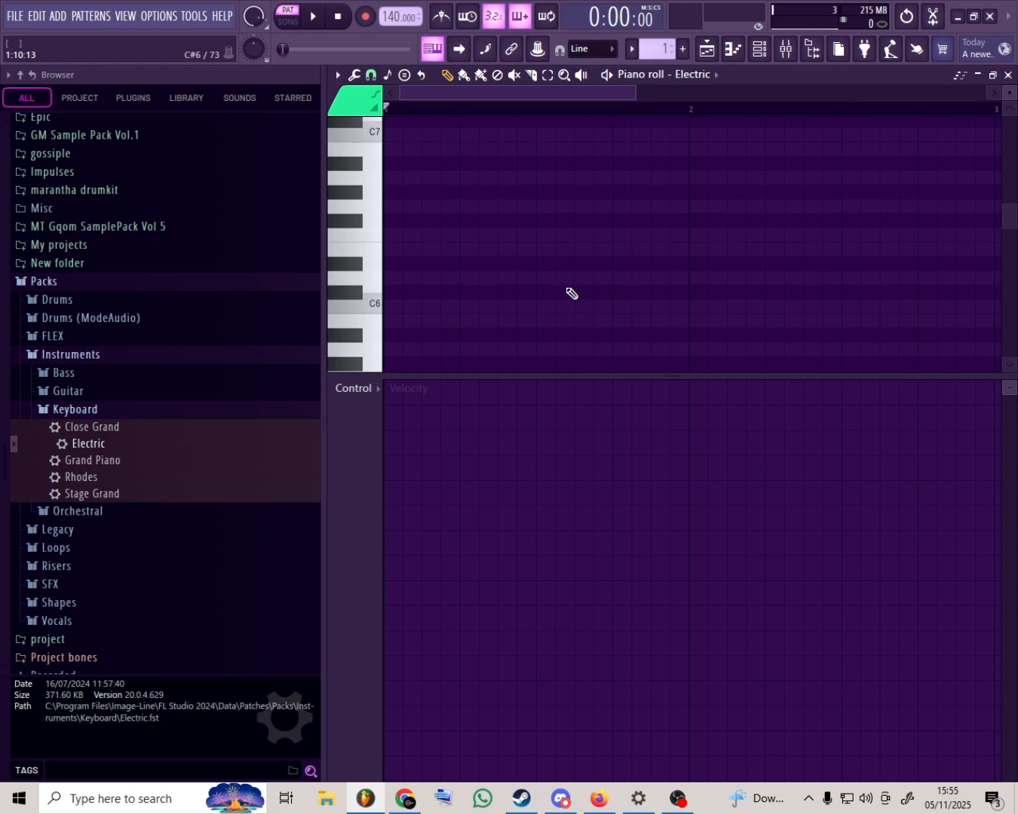
pyautogui.scroll(-3, 457, 125)
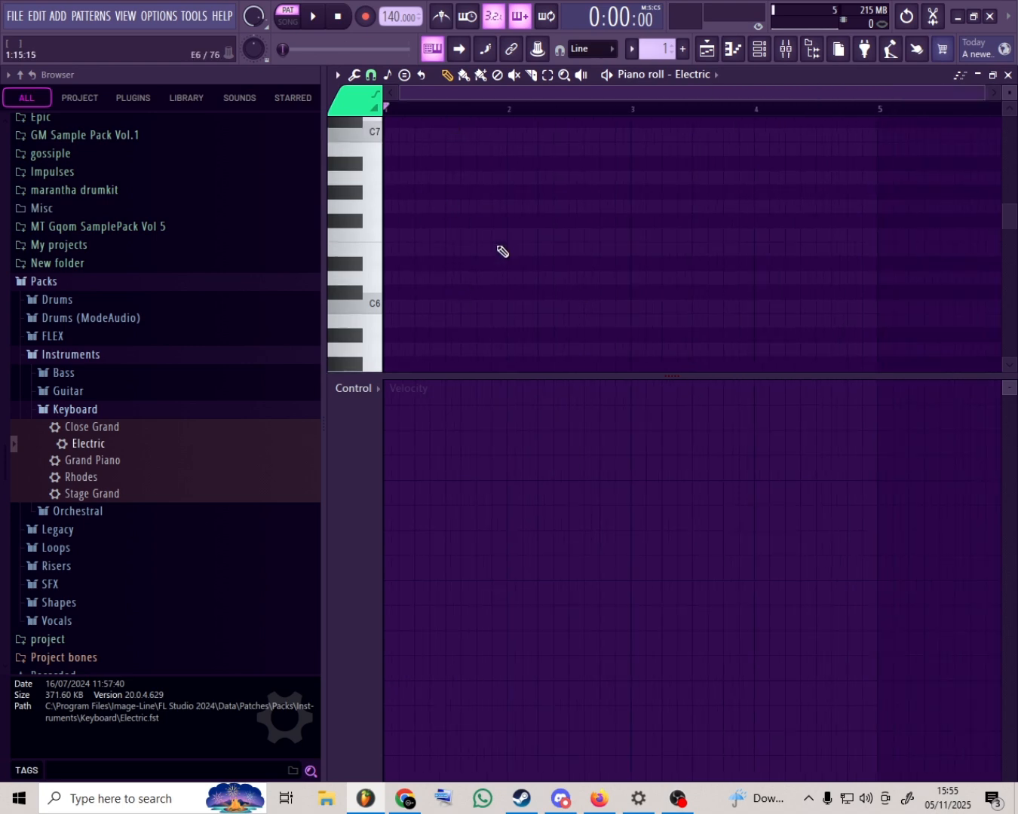
pyautogui.scroll(-3, 734, 253)
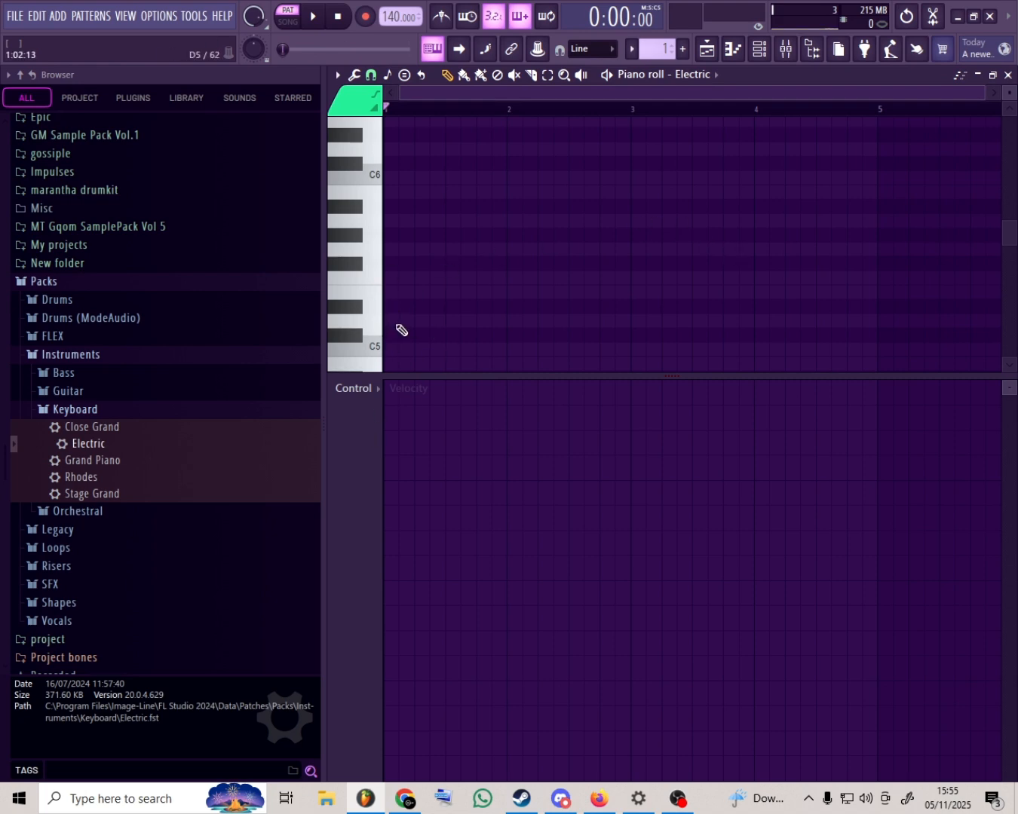
# - Place short D5, E5 and F5 notes at the start of bar 1 and delete them
pyautogui.click(390, 321)
pyautogui.click(390, 291)
pyautogui.click(392, 278)
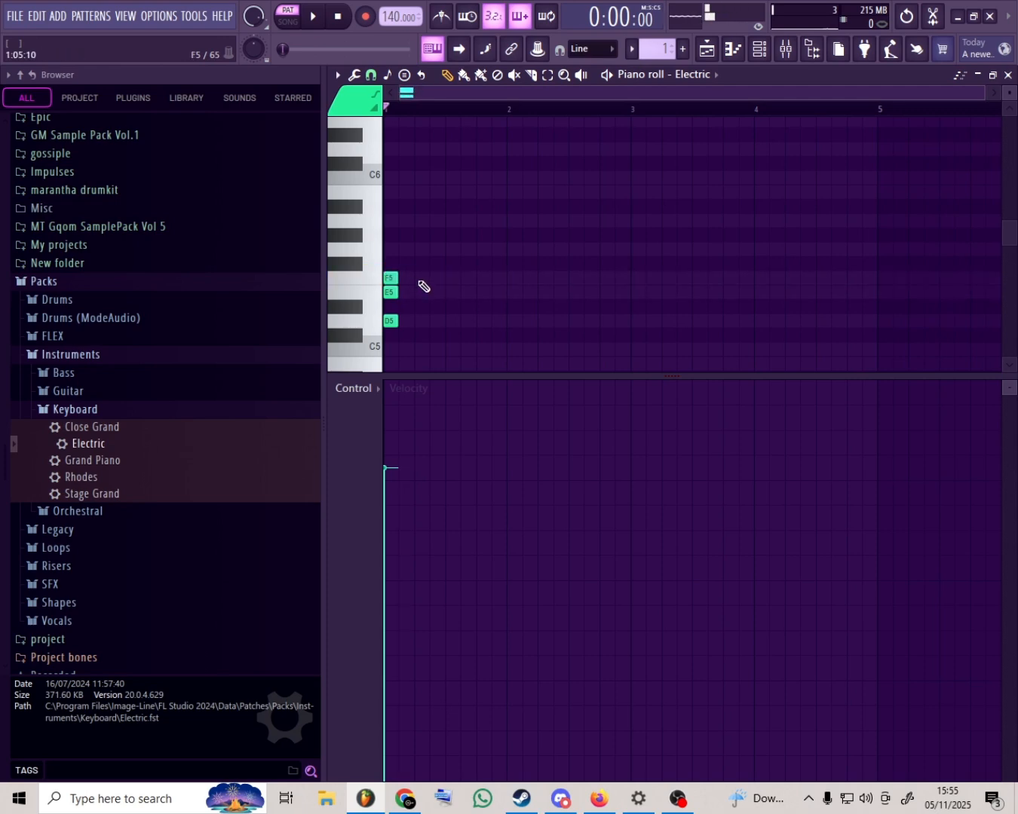
pyautogui.rightClick(393, 277)
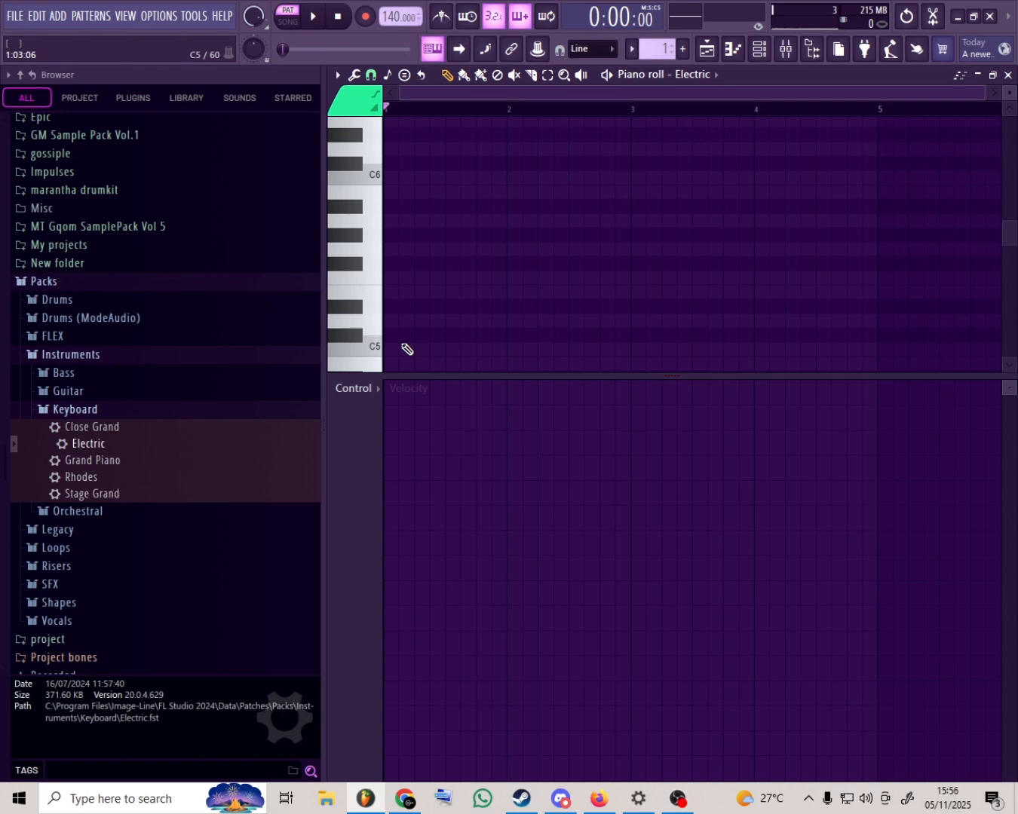
# - Set the piano roll's scale highlighting to Major (Ionian) and look over the root note choices
pyautogui.click(387, 75)
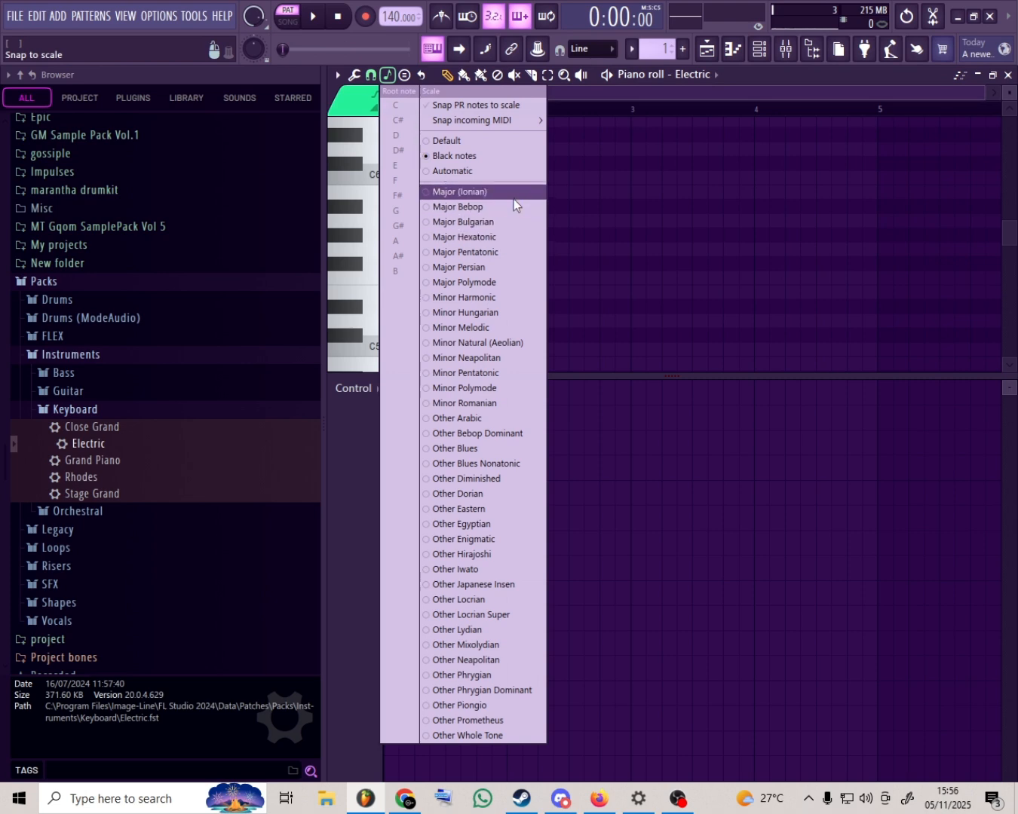
pyautogui.click(489, 193)
pyautogui.click(387, 75)
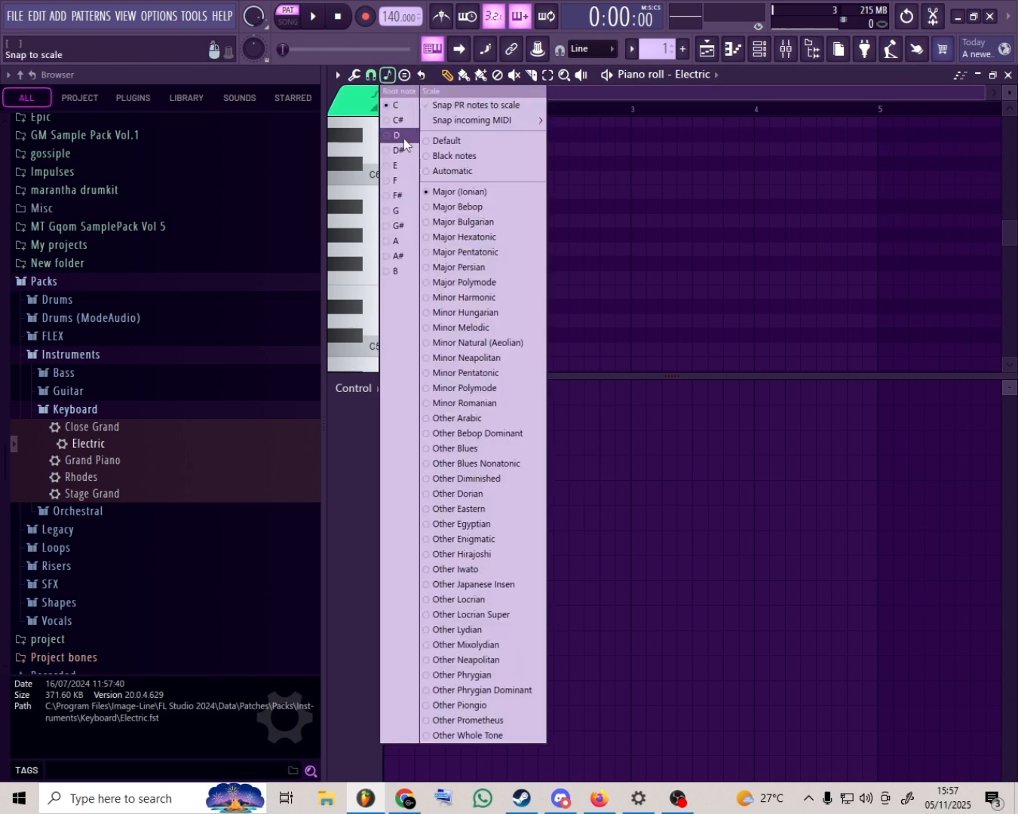
pyautogui.click(609, 91)
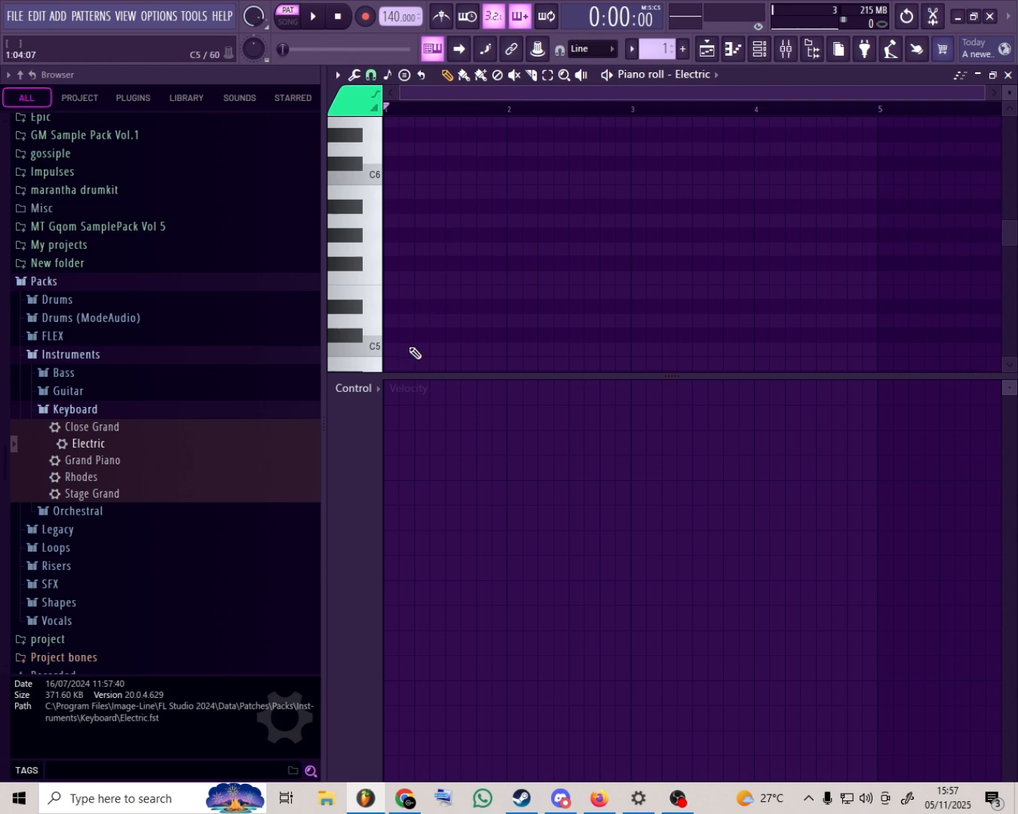
# - Draw two-bar C5 and D5 notes from the start of bar 1, and delete both
pyautogui.moveTo(411, 349)
pyautogui.mouseDown()
pyautogui.moveTo(391, 349)
pyautogui.moveTo(630, 366)
pyautogui.mouseUp()
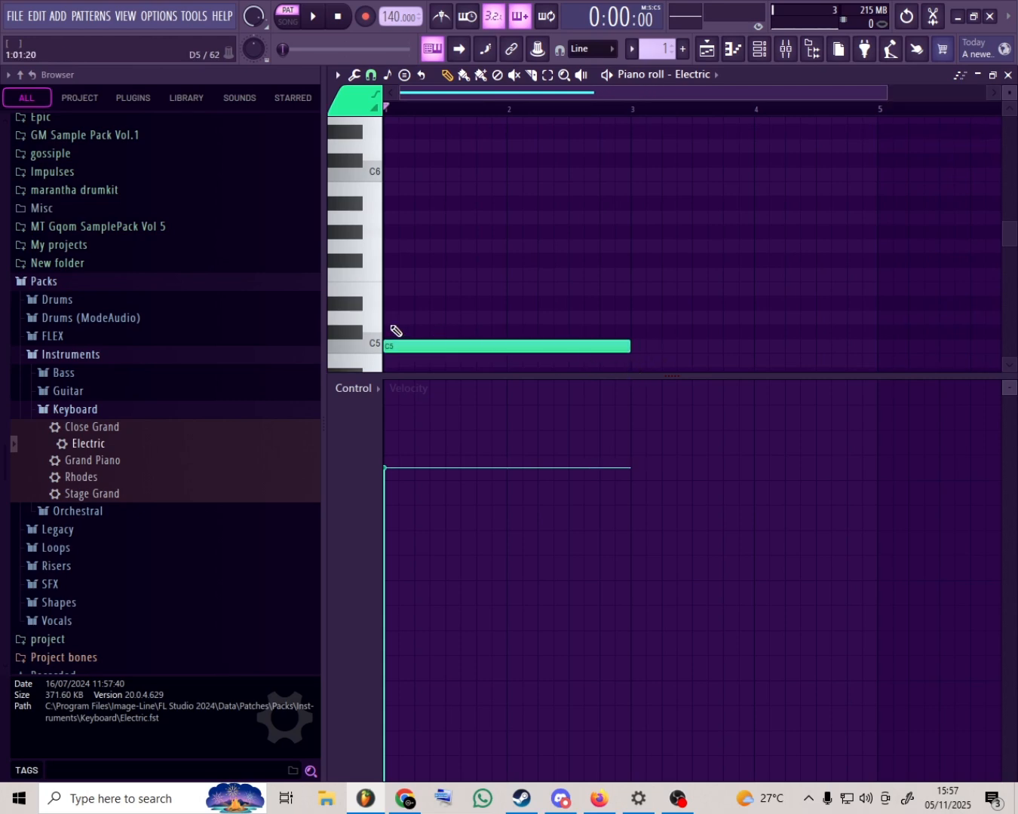
pyautogui.click(395, 319)
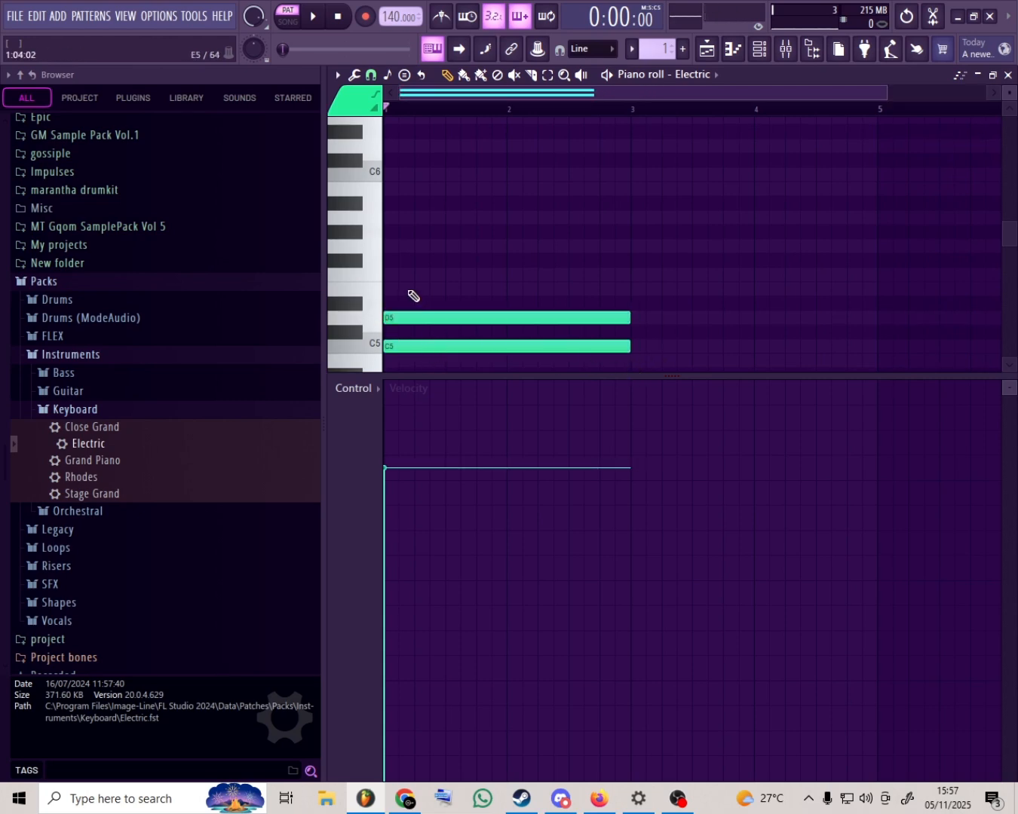
pyautogui.rightClick(418, 317)
pyautogui.rightClick(421, 347)
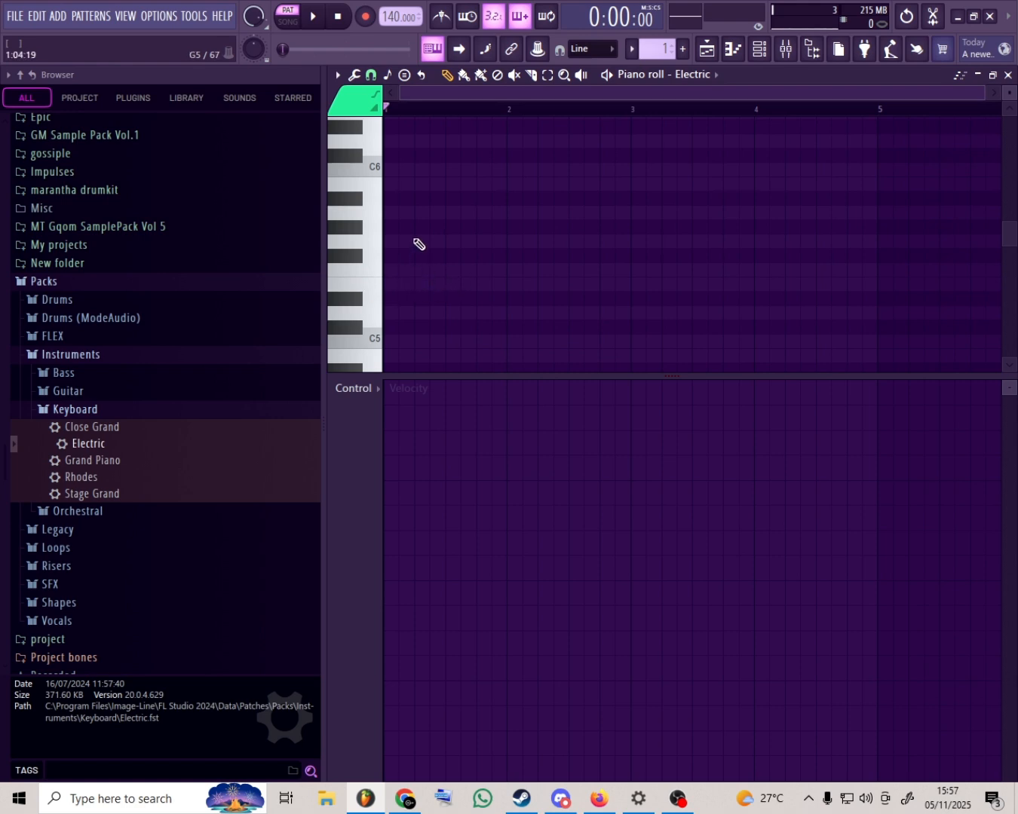
# - Place two-bar G5, A5 and B5 notes at the start of bar 1 and clear them again
pyautogui.click(411, 242)
pyautogui.click(399, 212)
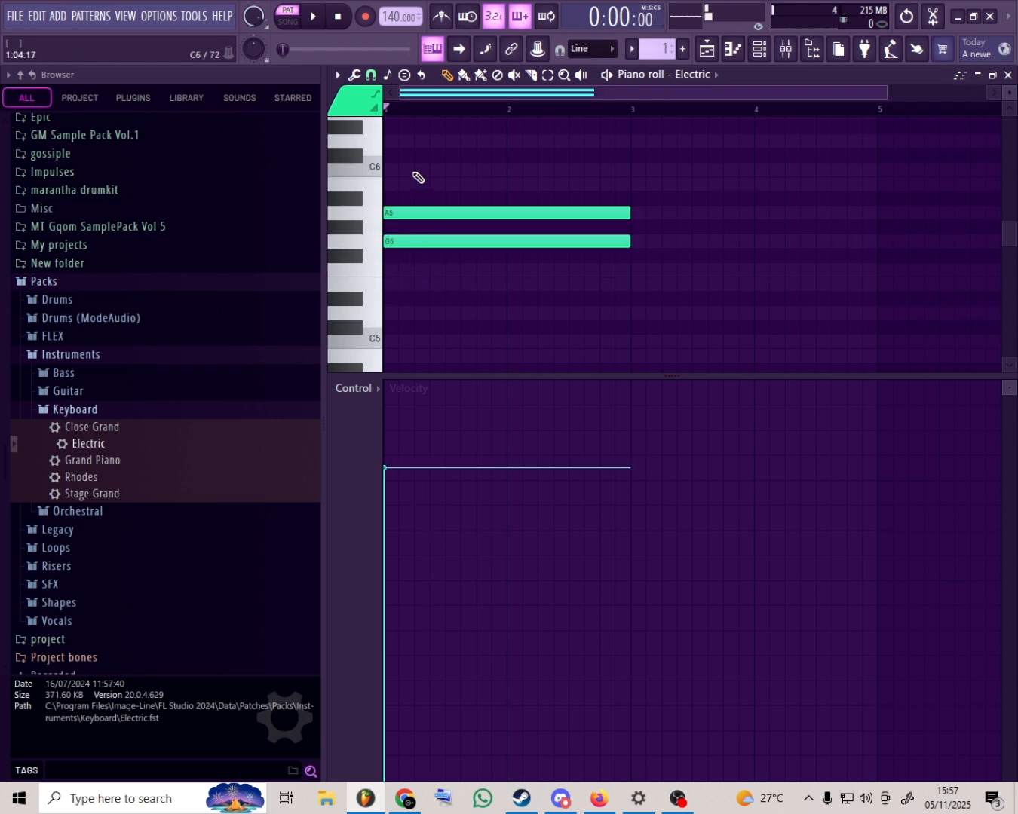
pyautogui.click(413, 185)
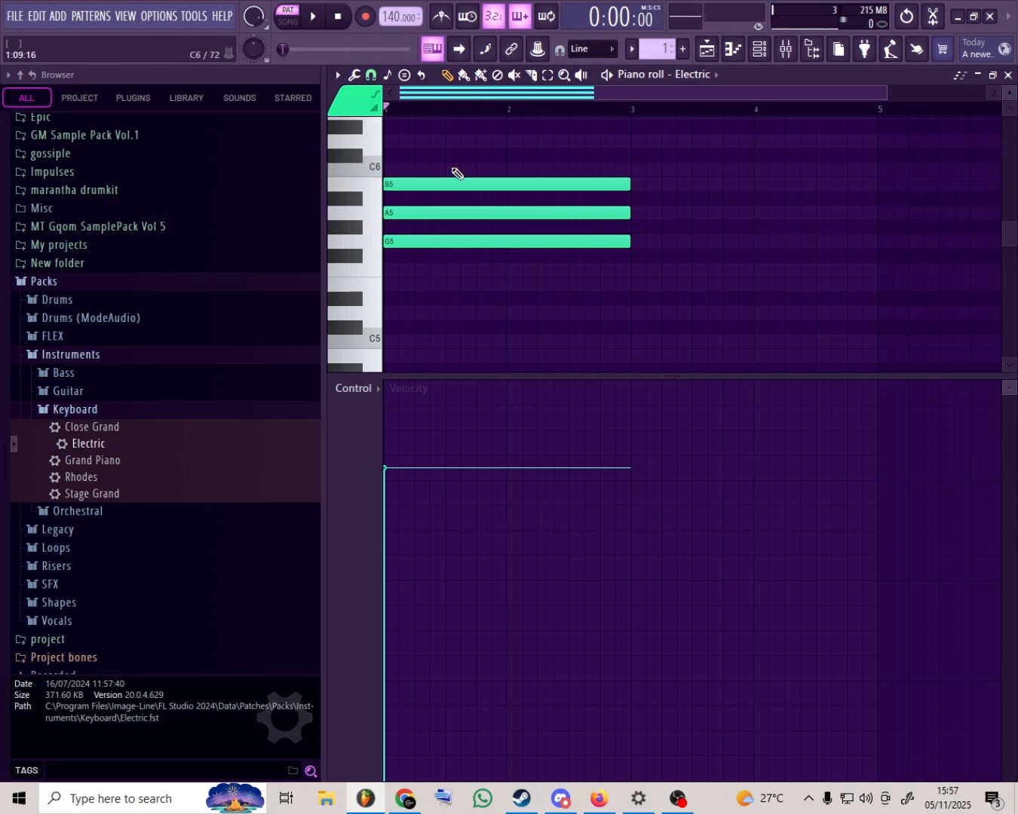
pyautogui.rightClick(454, 178)
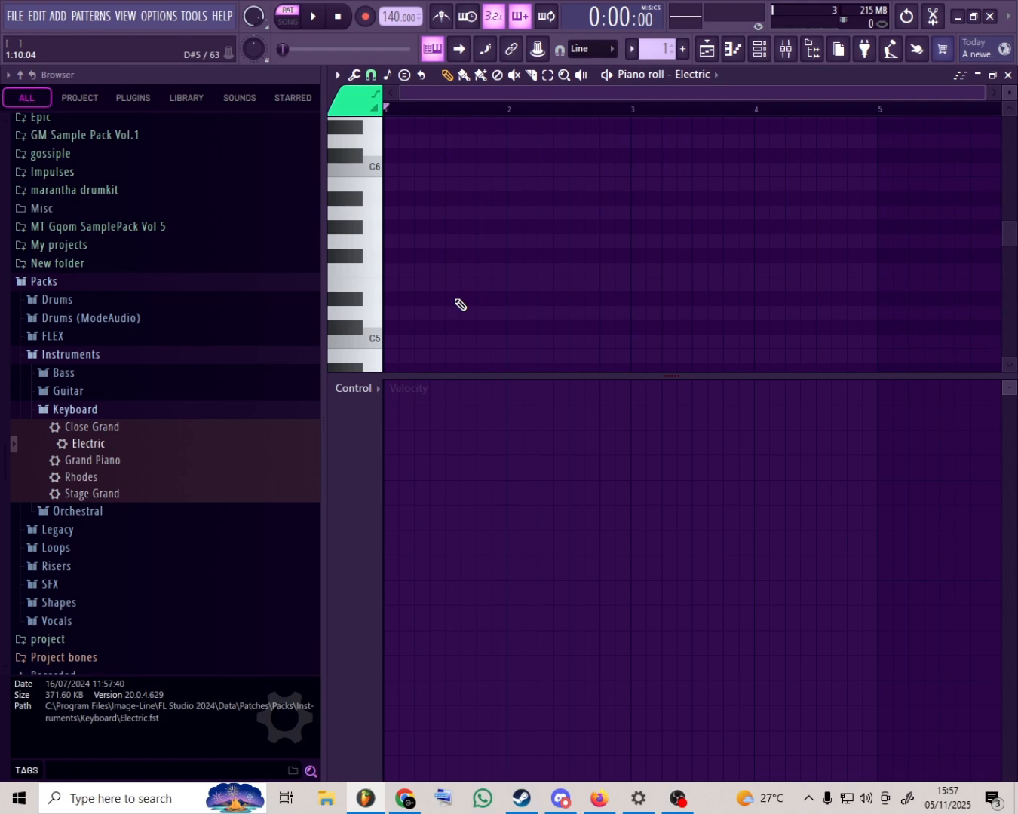
# - Audition the white and black piano keys one by one, moving up from just above C5 to B5
pyautogui.click(372, 318)
pyautogui.click(362, 330)
pyautogui.click(371, 287)
pyautogui.click(376, 272)
pyautogui.click(352, 257)
pyautogui.click(375, 244)
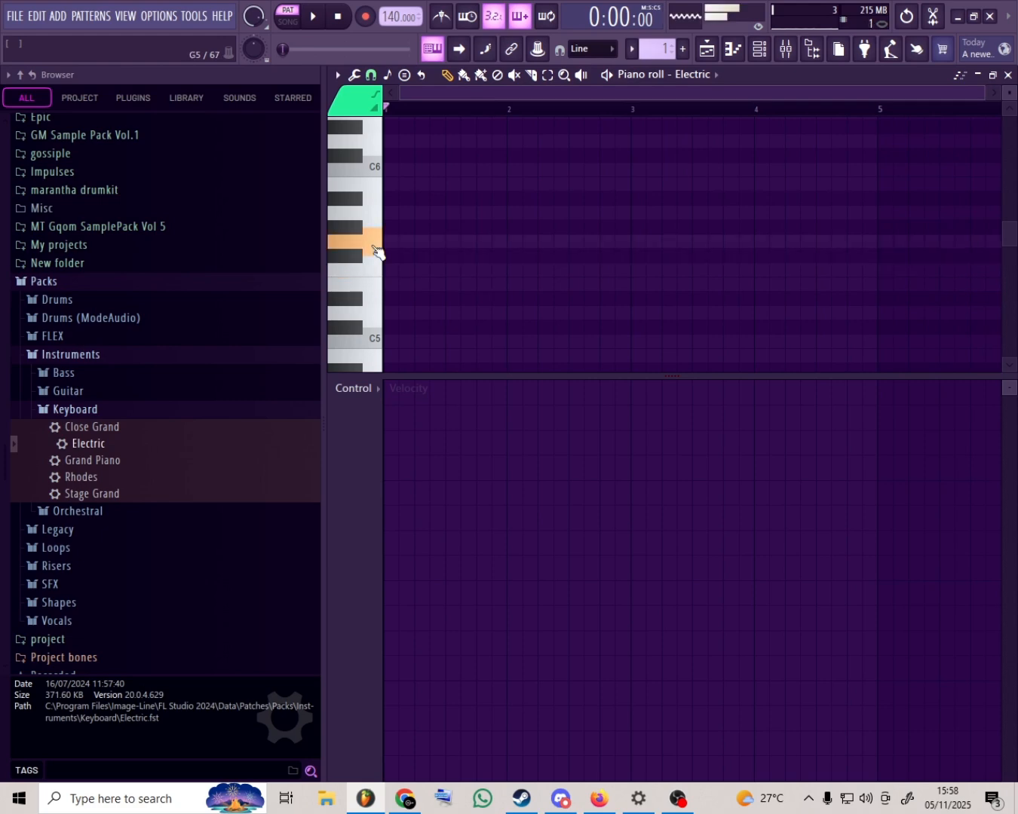
pyautogui.click(357, 228)
pyautogui.click(373, 215)
pyautogui.click(366, 209)
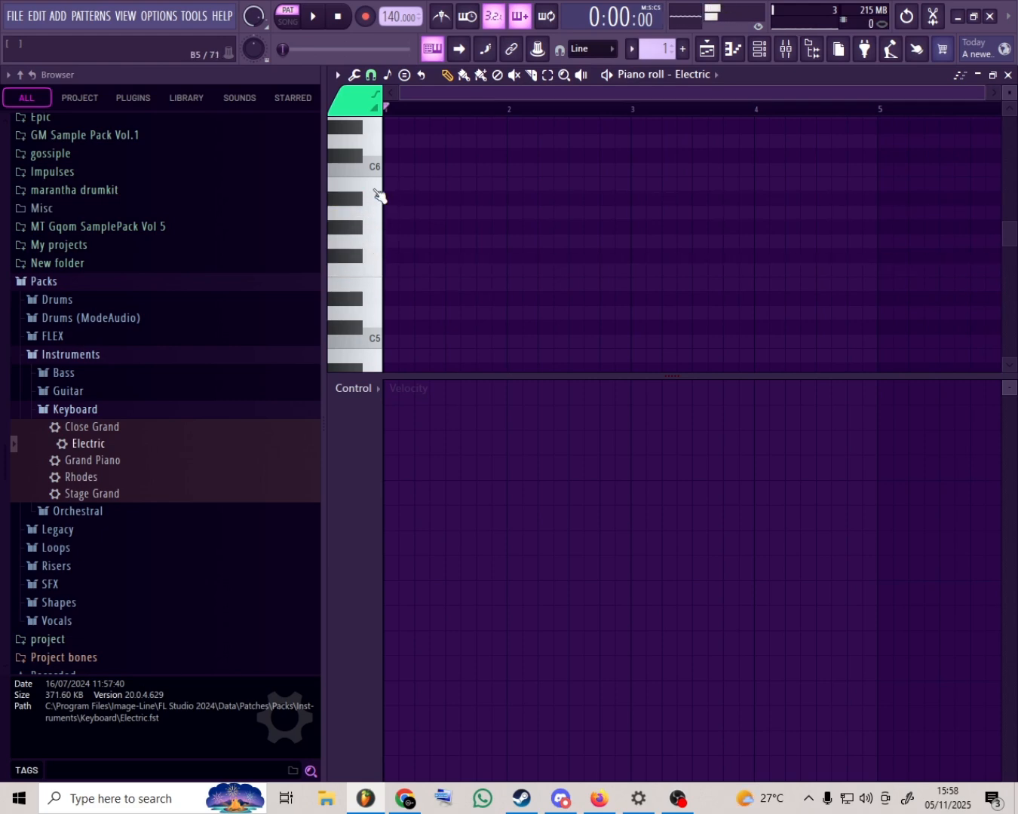
pyautogui.click(379, 194)
# - Stack two-bar C5, D5, E5, F5, G5, A5 and B5 notes at the start of bar 1, and delete them all
pyautogui.click(389, 340)
pyautogui.click(414, 313)
pyautogui.click(390, 284)
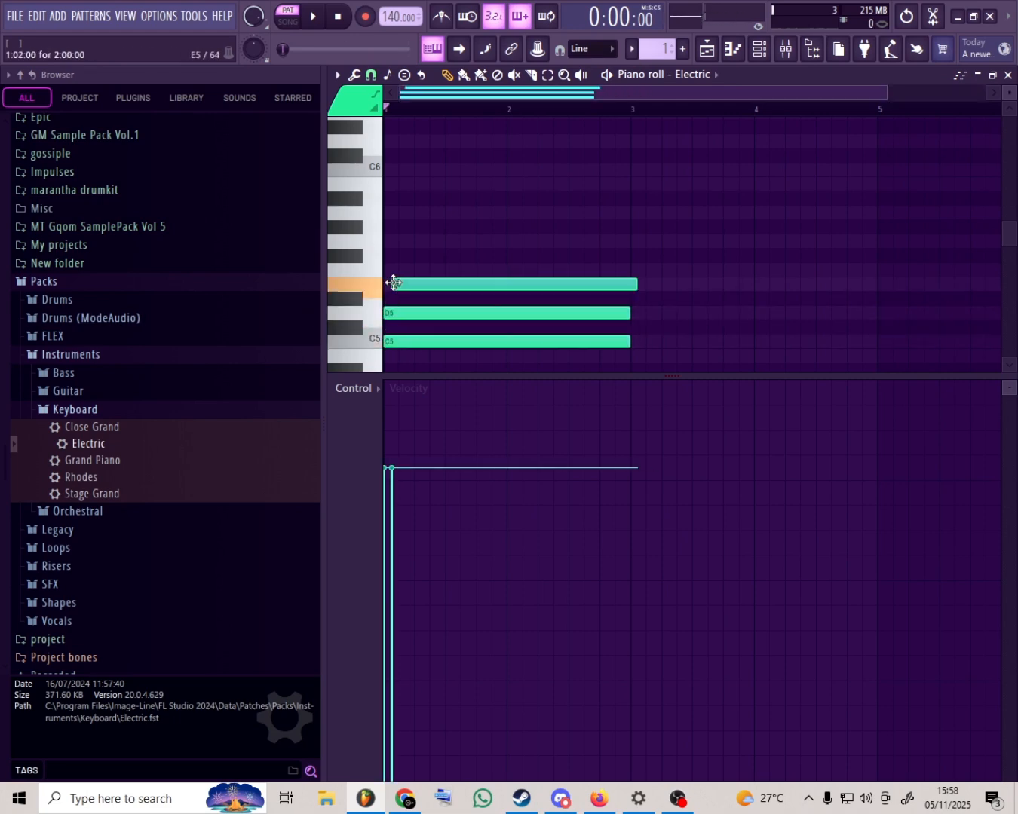
pyautogui.click(420, 270)
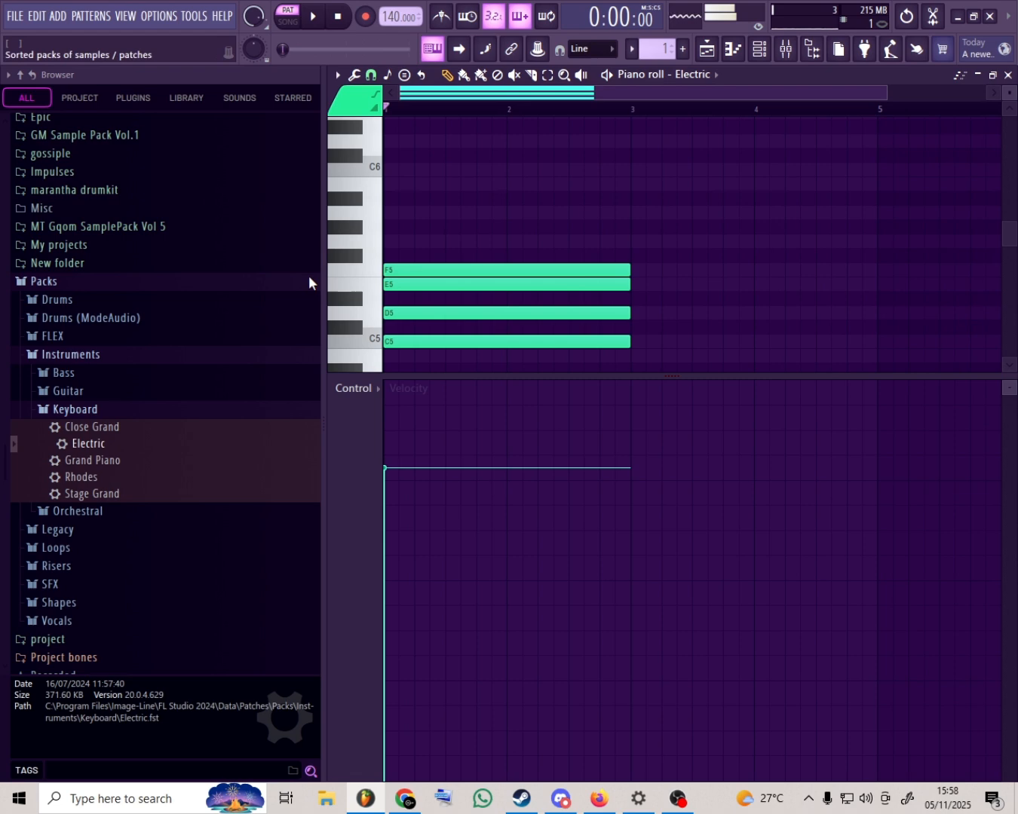
pyautogui.click(416, 241)
pyautogui.click(395, 213)
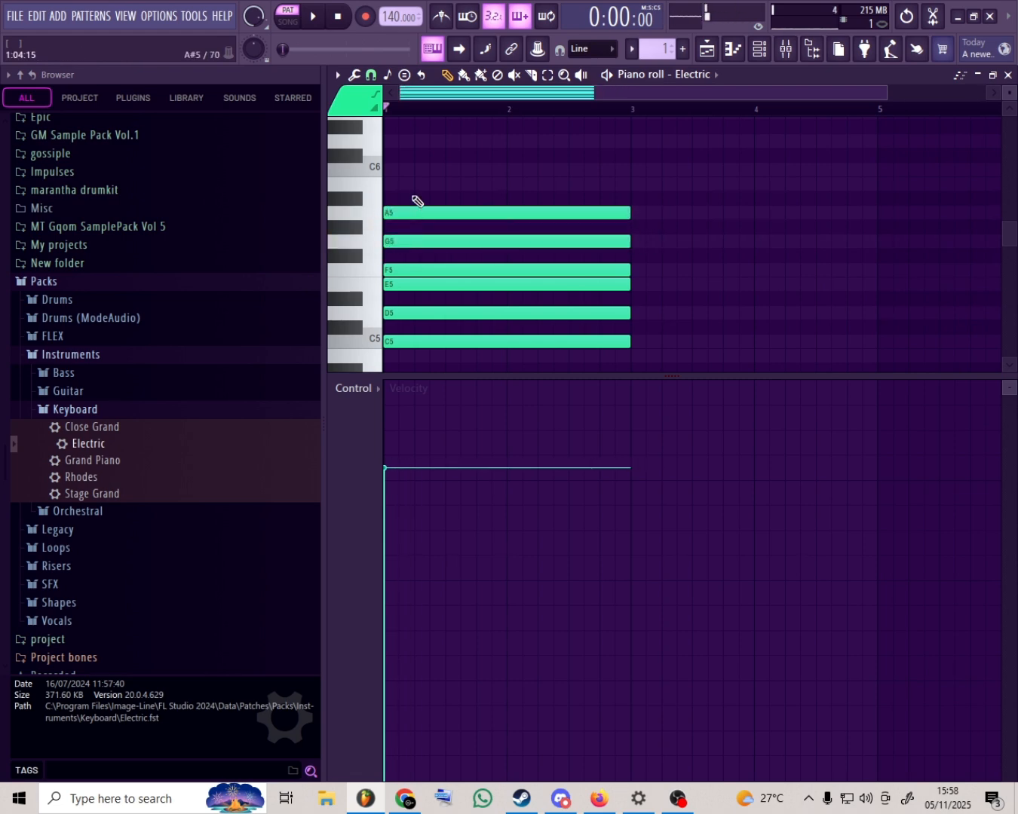
pyautogui.click(401, 170)
pyautogui.rightClick(402, 172)
pyautogui.click(396, 184)
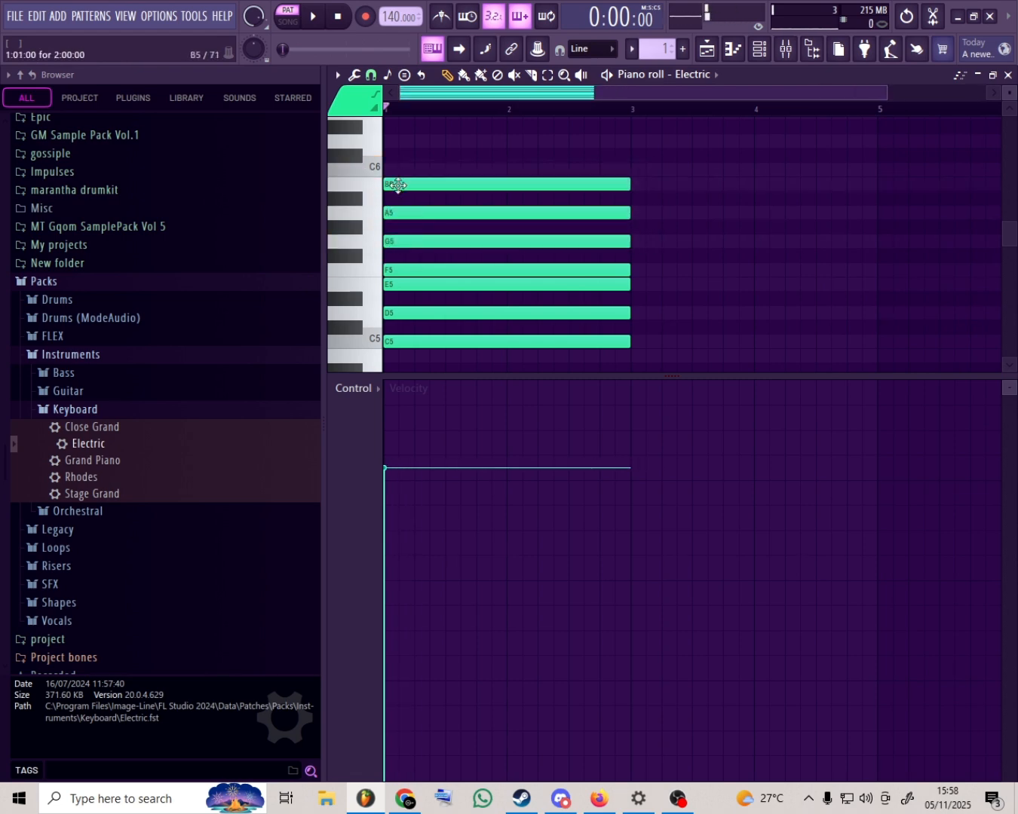
pyautogui.moveTo(424, 160); pyautogui.dragTo(444, 408)
pyautogui.scroll(3, 450, 306)
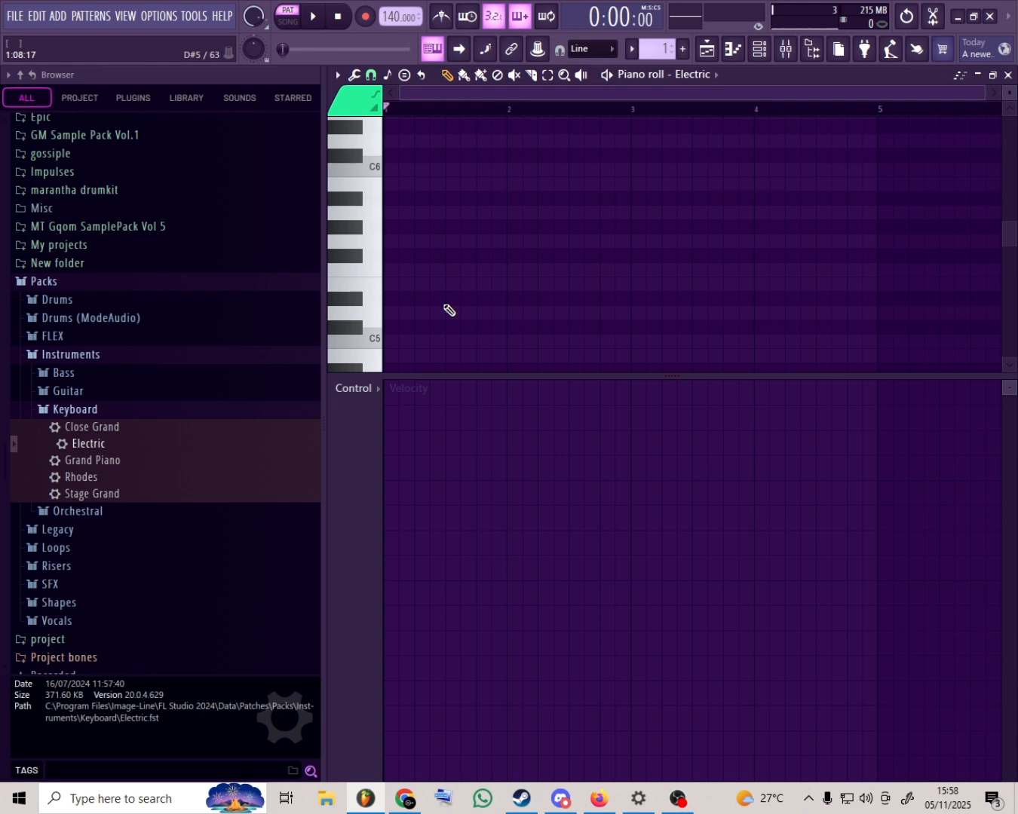
# - Set the scale highlighting to Minor Natural (Aeolian) and place a two-bar D#5 note at the start of bar 1
pyautogui.click(388, 75)
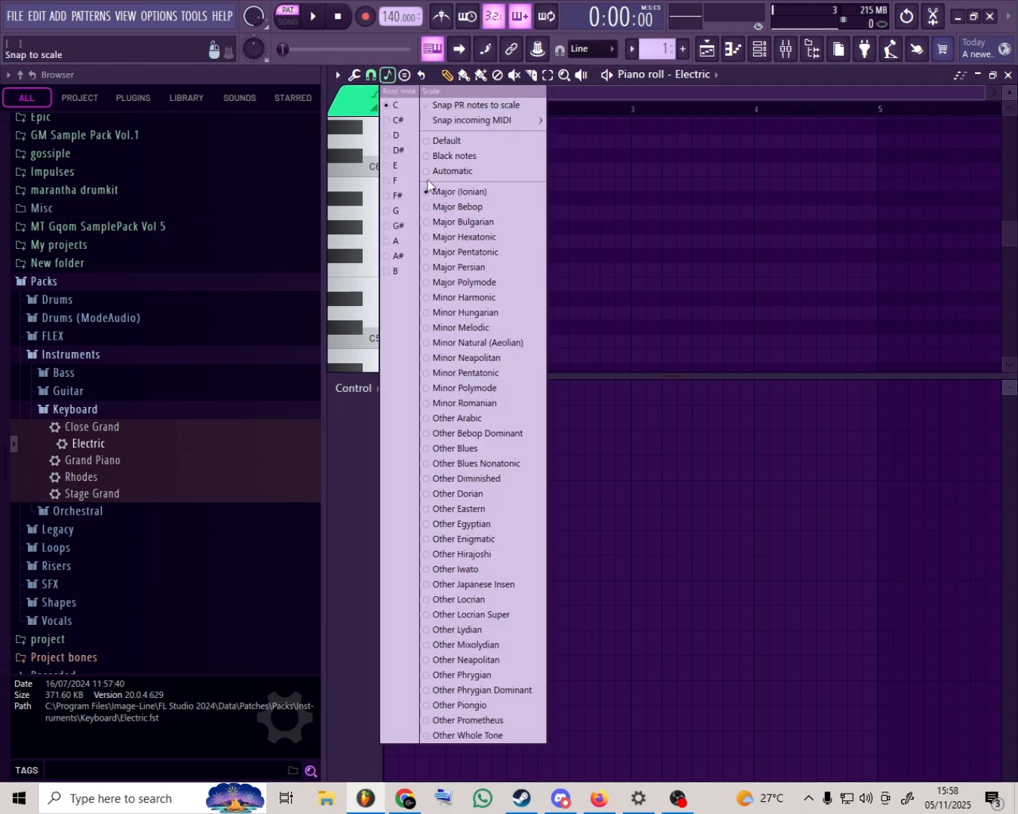
pyautogui.click(513, 343)
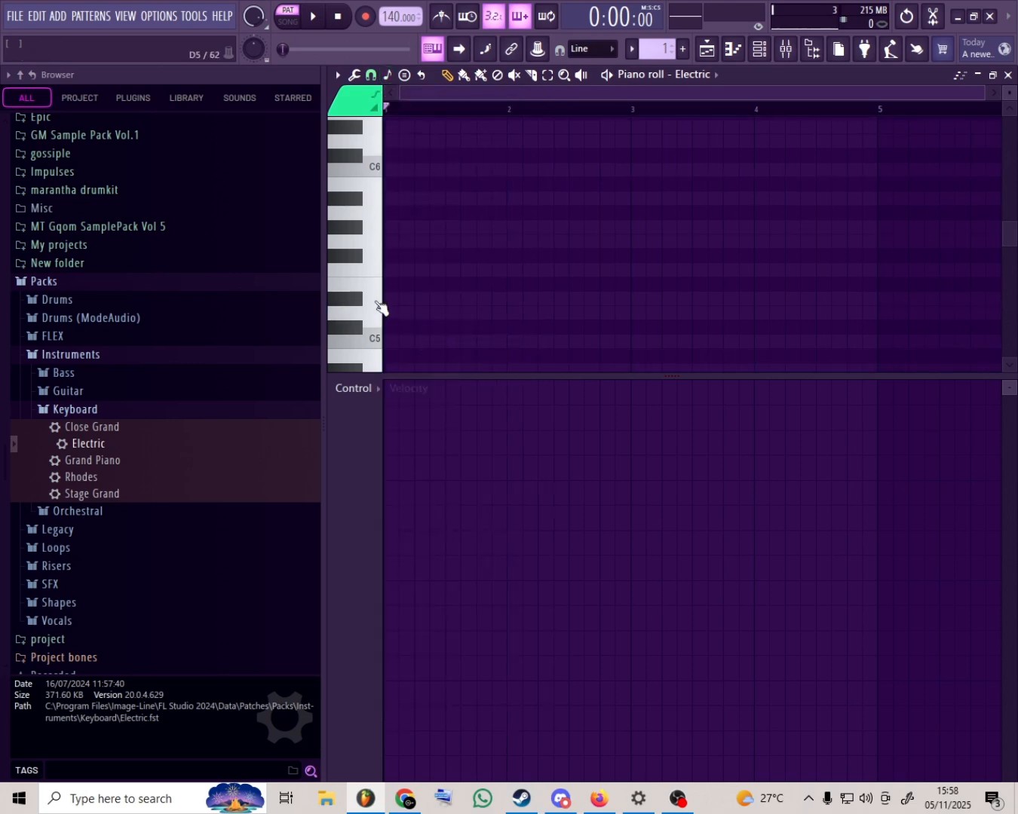
pyautogui.click(393, 285)
pyautogui.rightClick(394, 285)
pyautogui.click(407, 298)
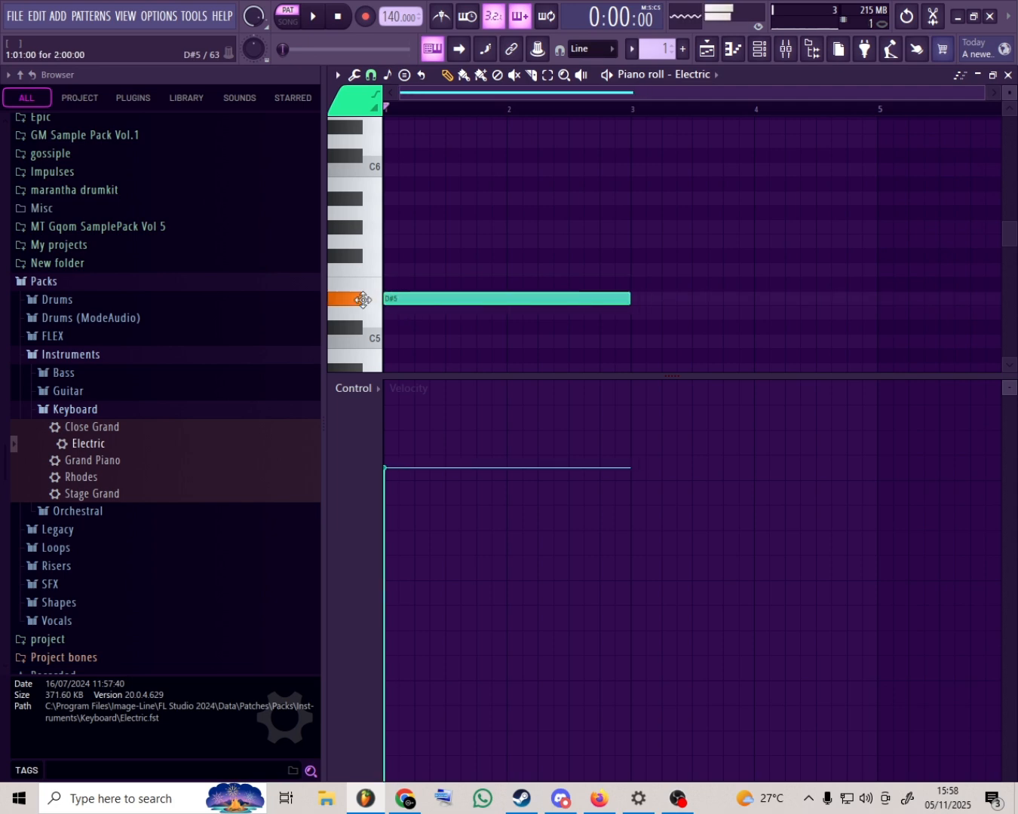
# - Add two-bar D5 and C5 notes at the start of bar 1, below the D#5 note
pyautogui.click(393, 313)
pyautogui.click(396, 341)
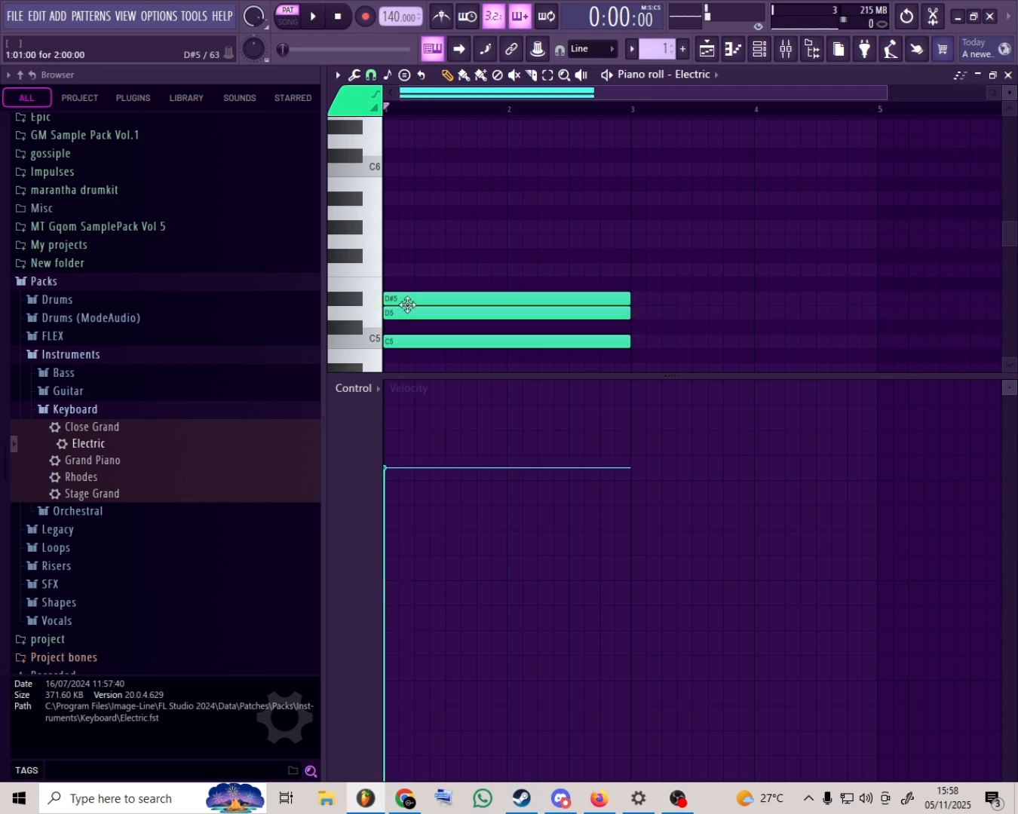
# - Move the D#5 note up to E5 and back, and place and delete a two-bar E5 note in bar 3
pyautogui.moveTo(408, 305); pyautogui.dragTo(407, 287)
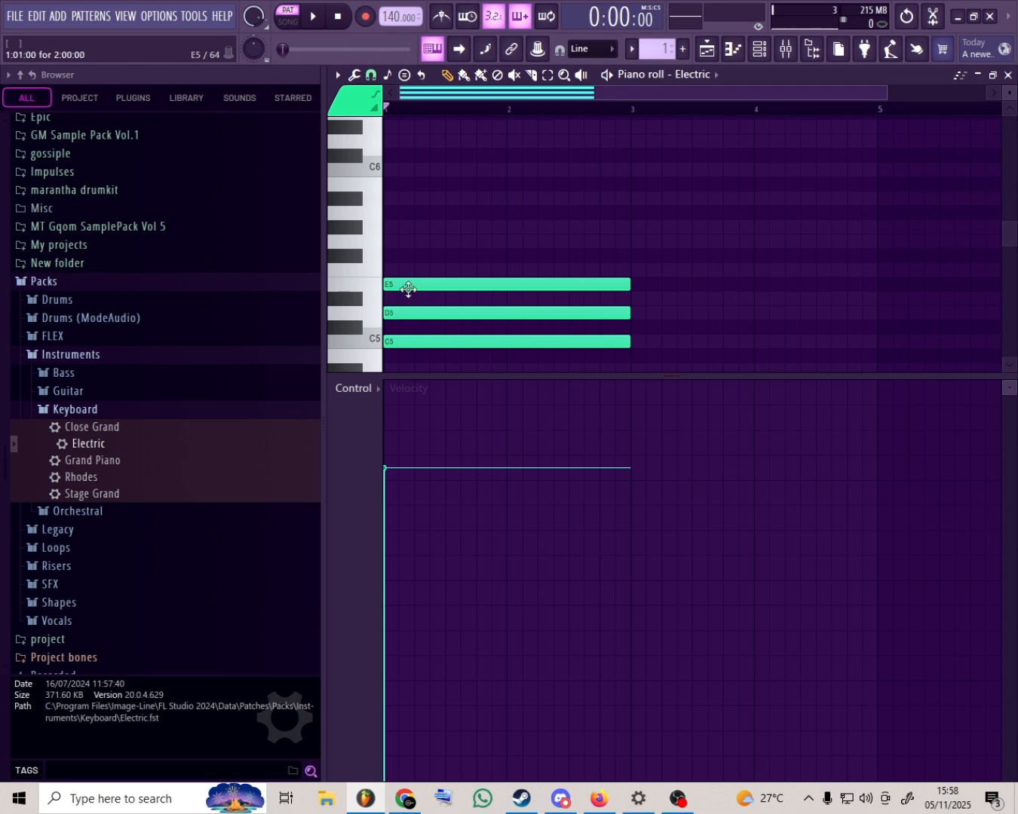
pyautogui.moveTo(408, 288); pyautogui.dragTo(408, 298)
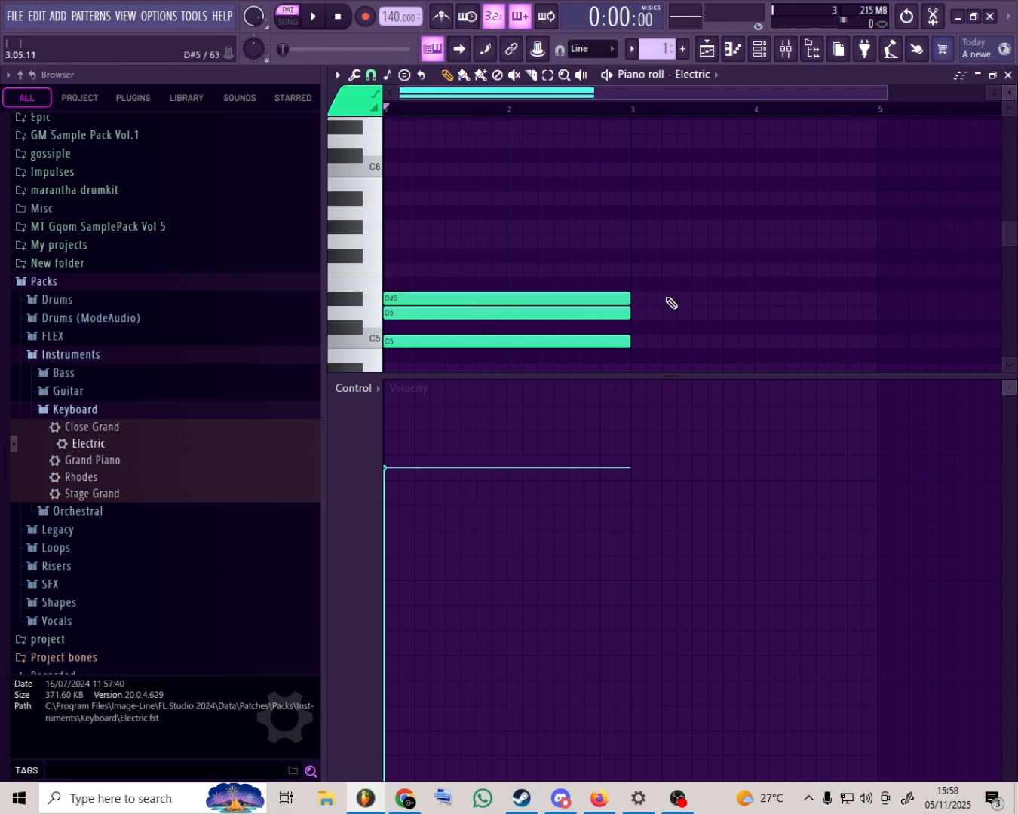
pyautogui.click(664, 285)
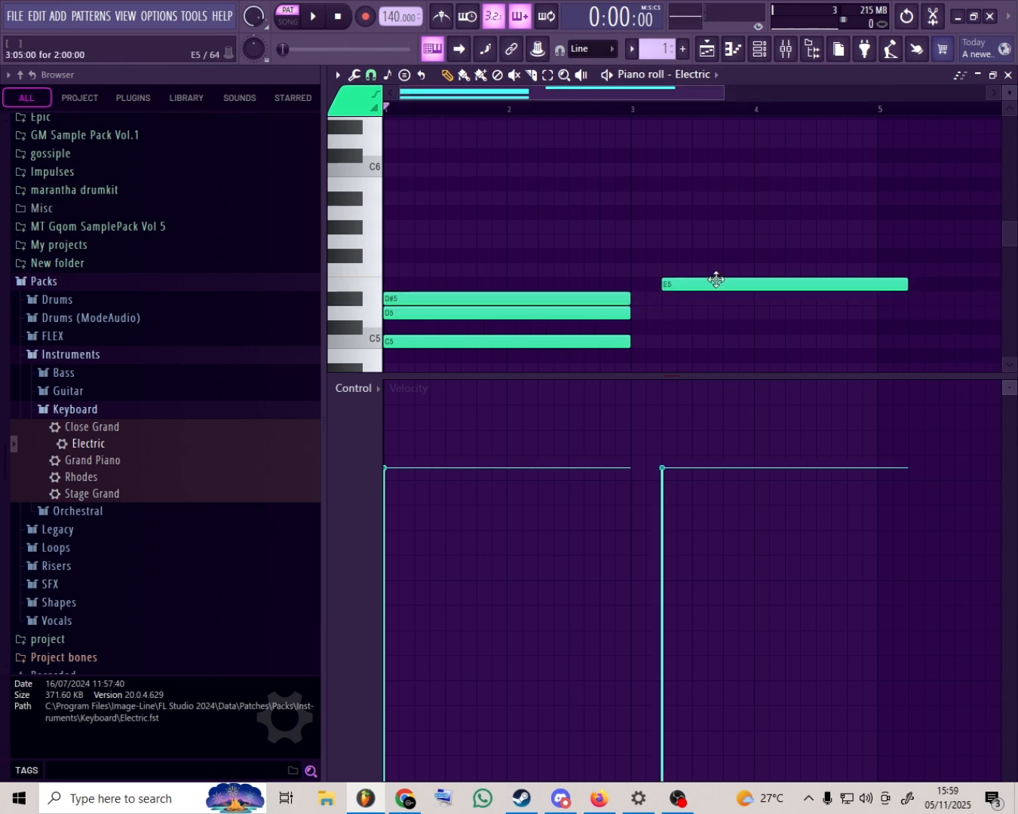
pyautogui.rightClick(716, 281)
# - Complete the minor stack with two-bar F5, G5, G#5 and A#5 notes at the start of bar 1, and delete all the notes
pyautogui.click(399, 270)
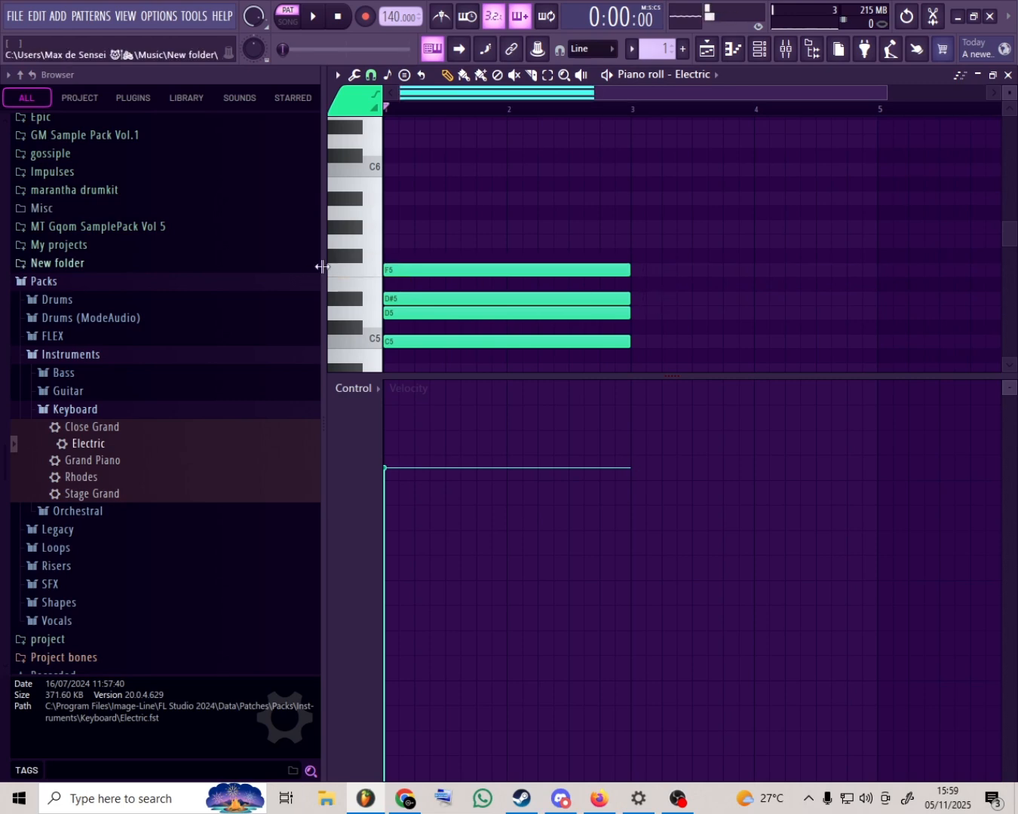
pyautogui.click(432, 242)
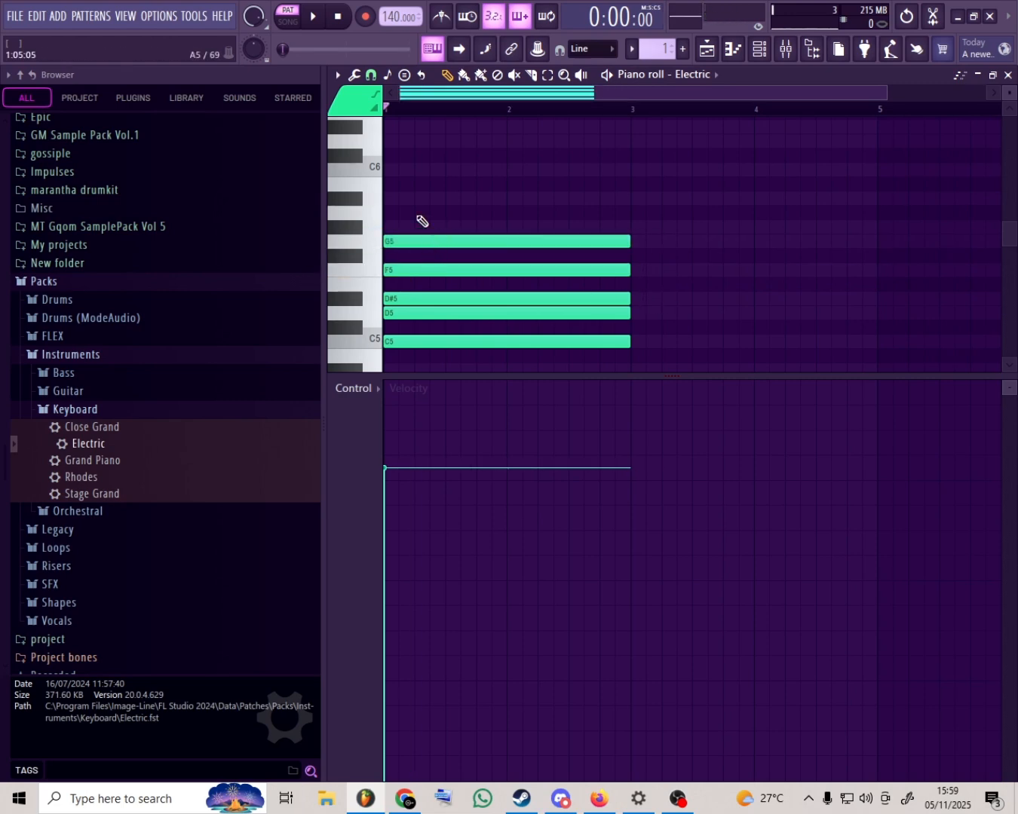
pyautogui.click(422, 227)
pyautogui.click(425, 213)
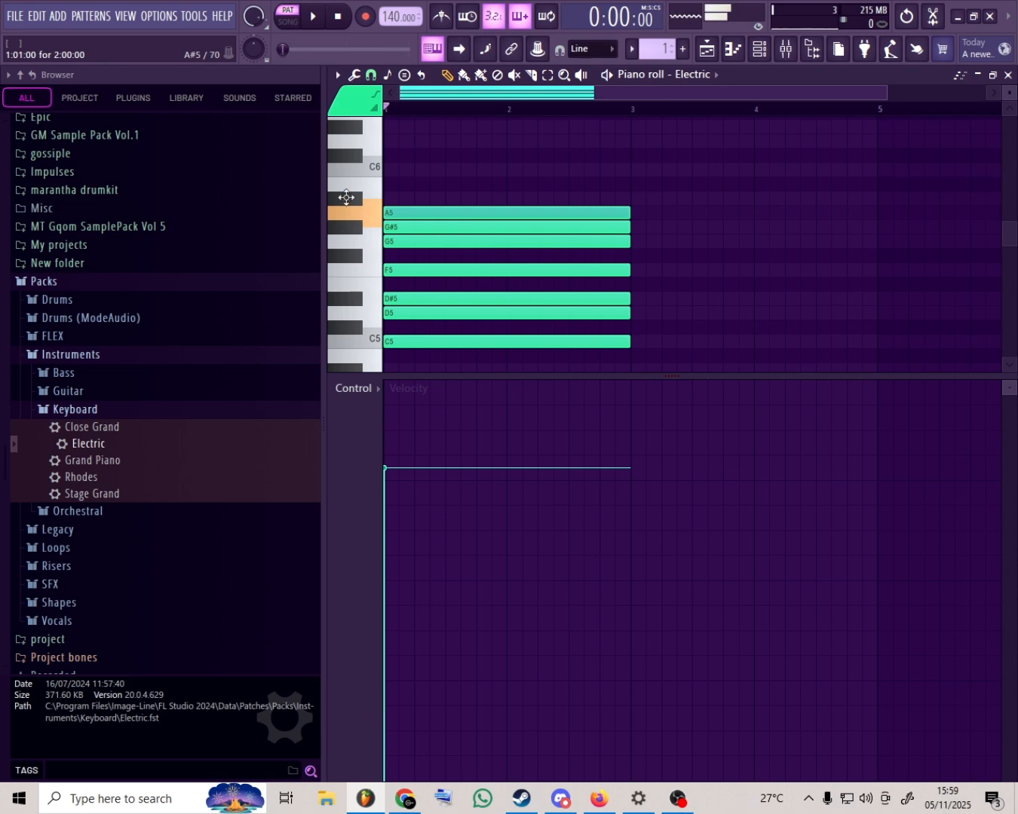
pyautogui.moveTo(345, 197); pyautogui.dragTo(344, 190)
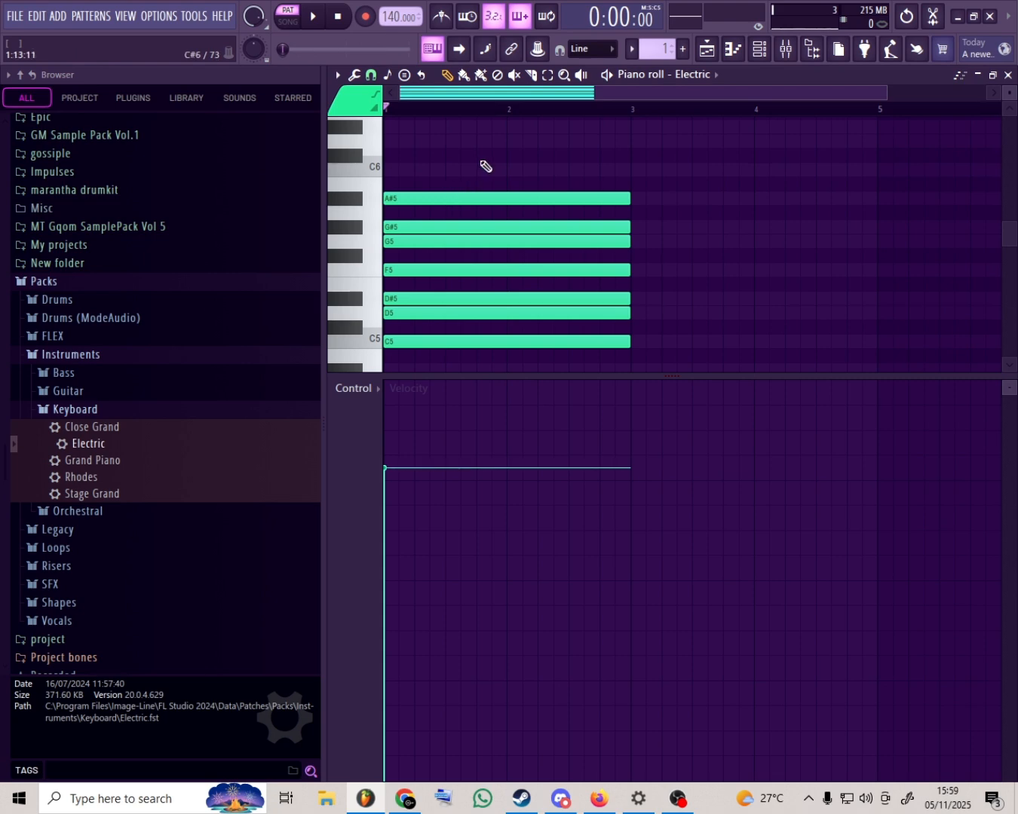
pyautogui.moveTo(480, 159); pyautogui.dragTo(495, 411)
# - Set the scale highlighting to Major (Ionian)
pyautogui.scroll(3, 551, 291)
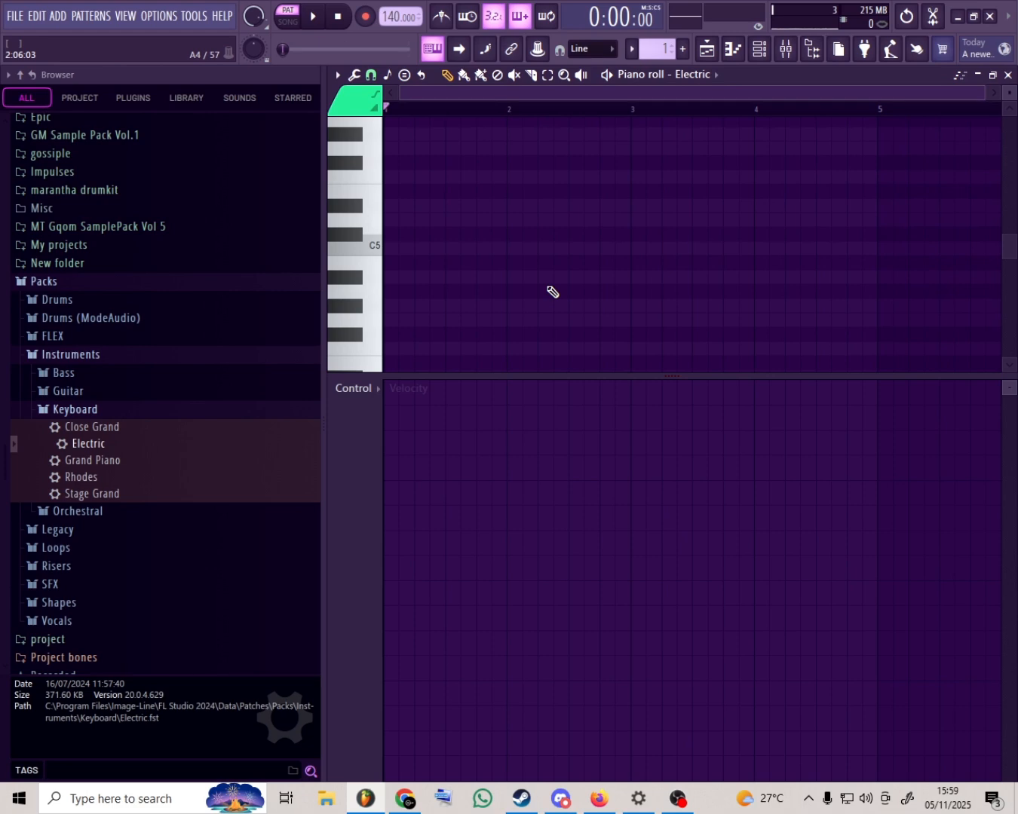
pyautogui.scroll(2, 561, 272)
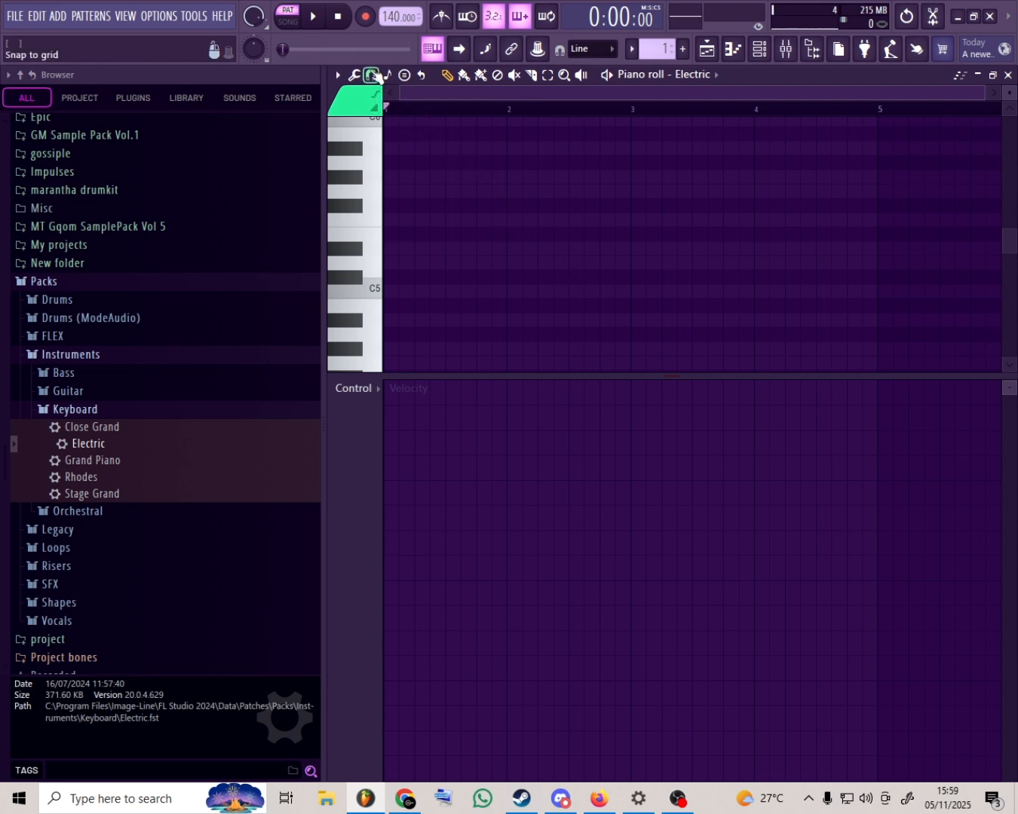
pyautogui.click(372, 74)
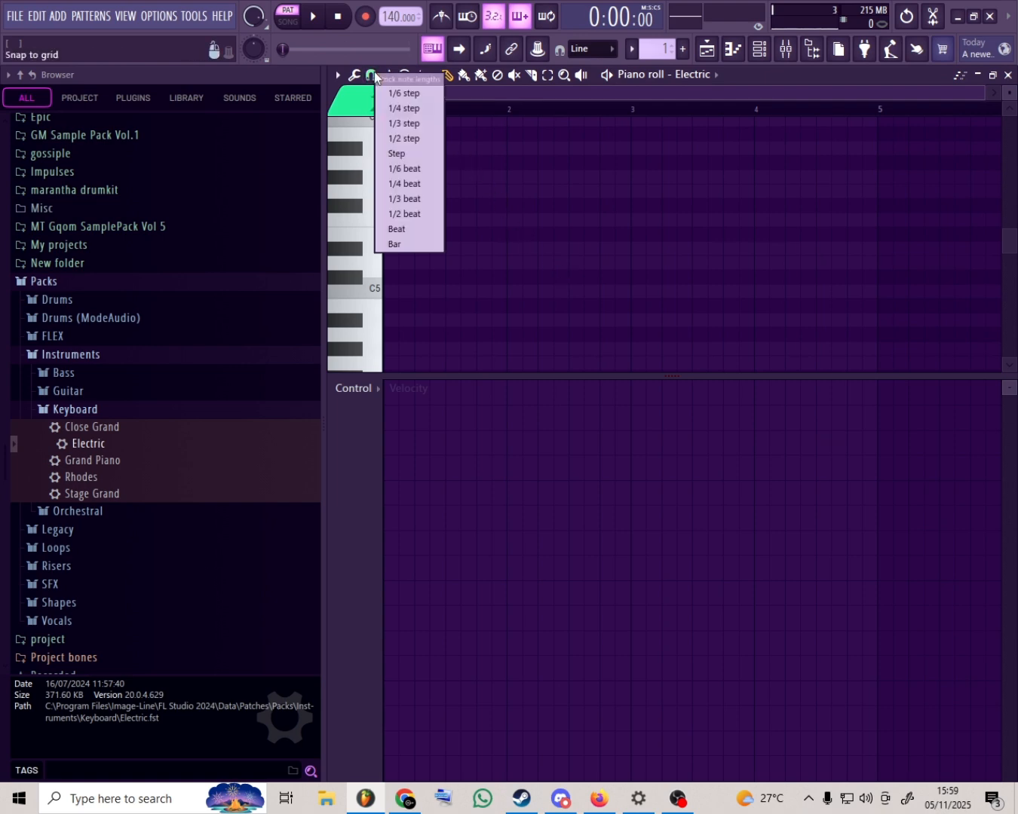
pyautogui.click(371, 75)
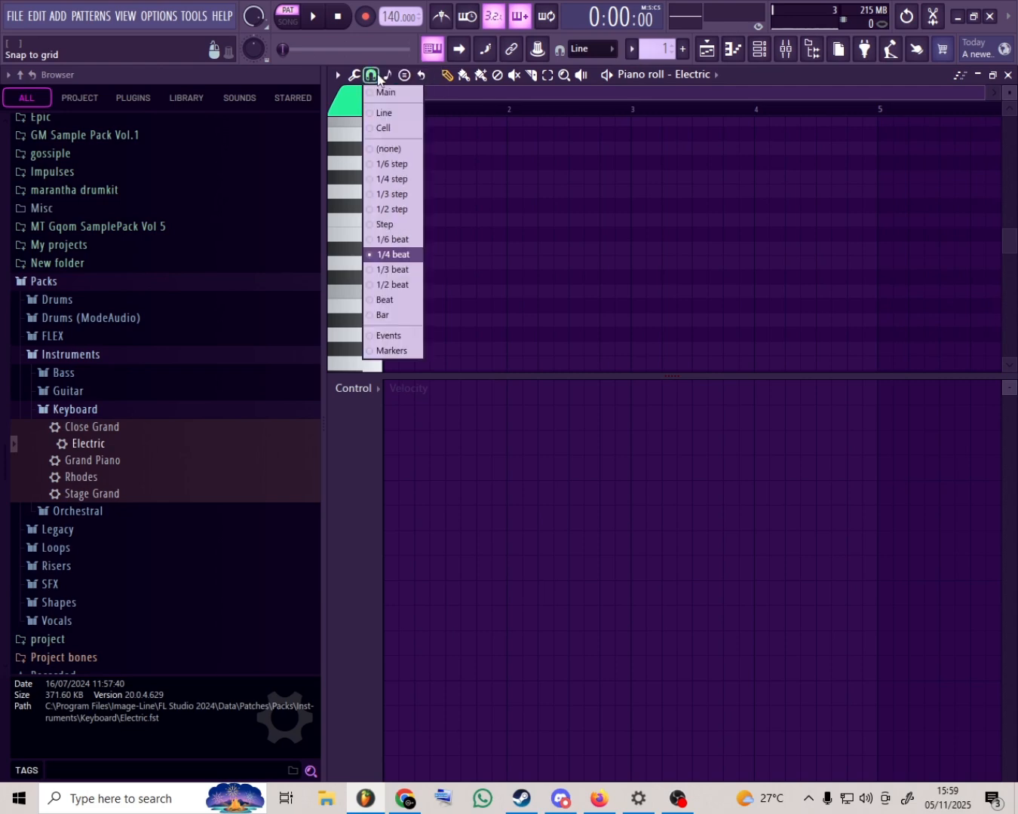
pyautogui.click(387, 75)
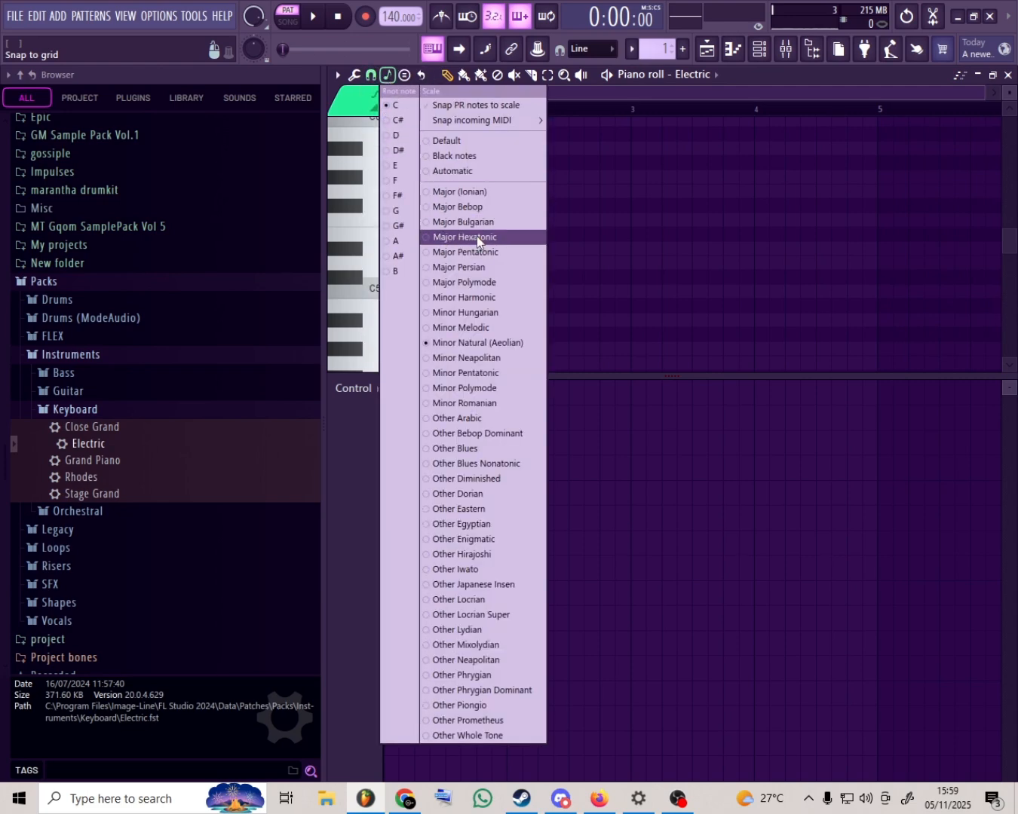
pyautogui.click(492, 192)
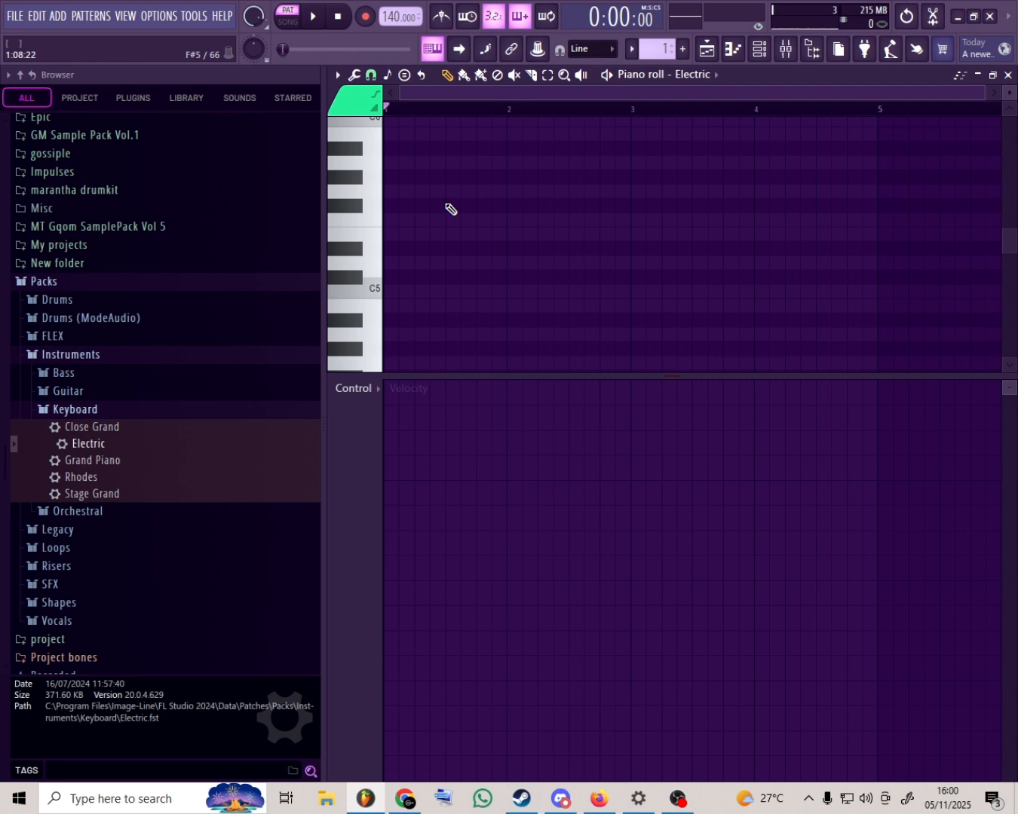
# - Stack two-bar C5, D5, E5, F5, G5, A5 and B5 notes at the start of bar 1
pyautogui.click(392, 291)
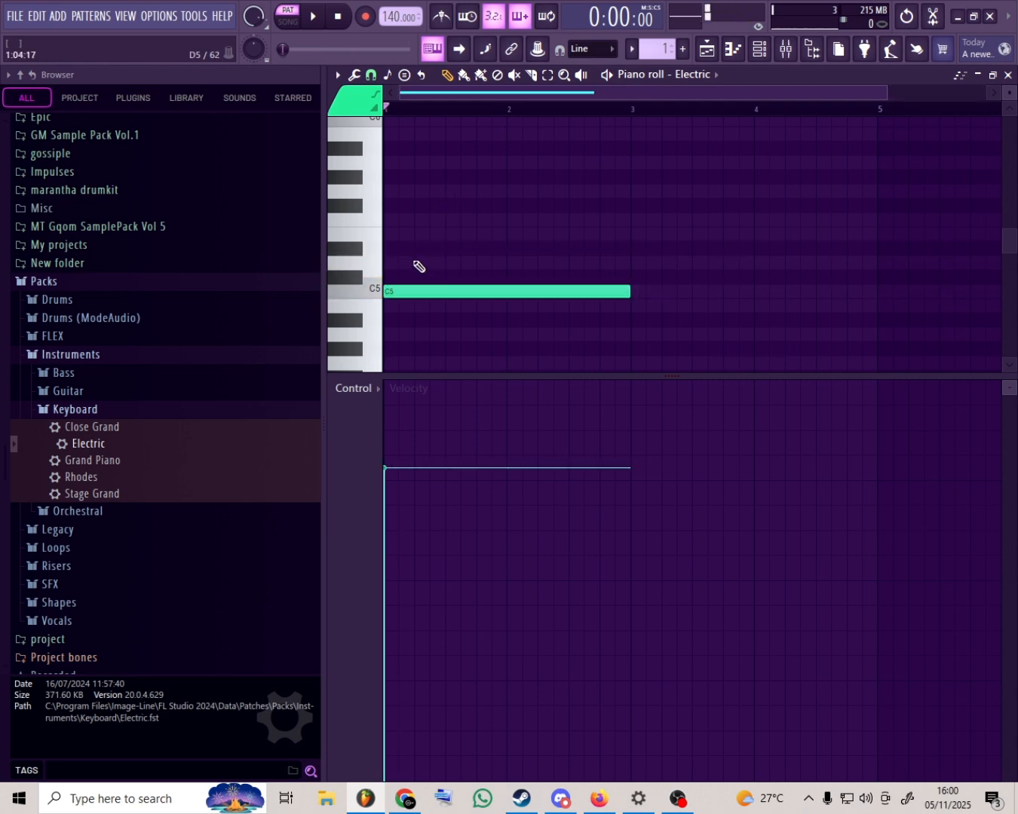
pyautogui.click(386, 262)
pyautogui.click(385, 222)
pyautogui.click(365, 225)
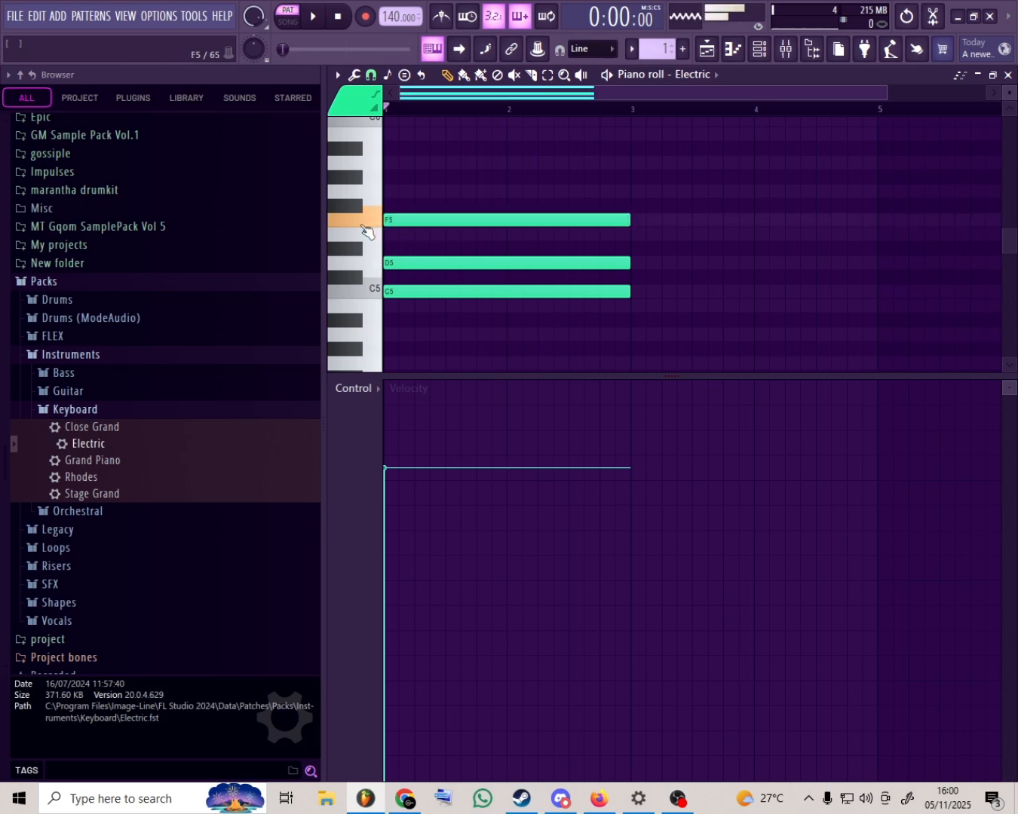
pyautogui.click(348, 211)
pyautogui.click(385, 234)
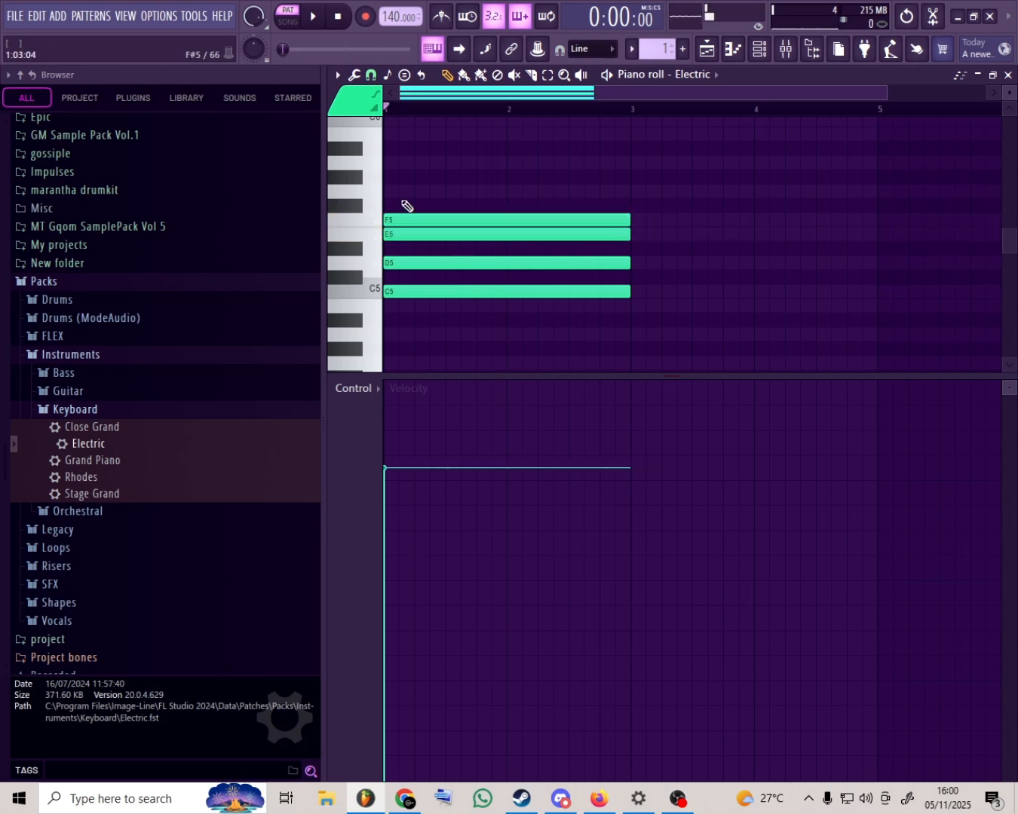
pyautogui.click(386, 191)
pyautogui.click(394, 162)
pyautogui.moveTo(393, 162); pyautogui.dragTo(387, 162)
pyautogui.click(388, 135)
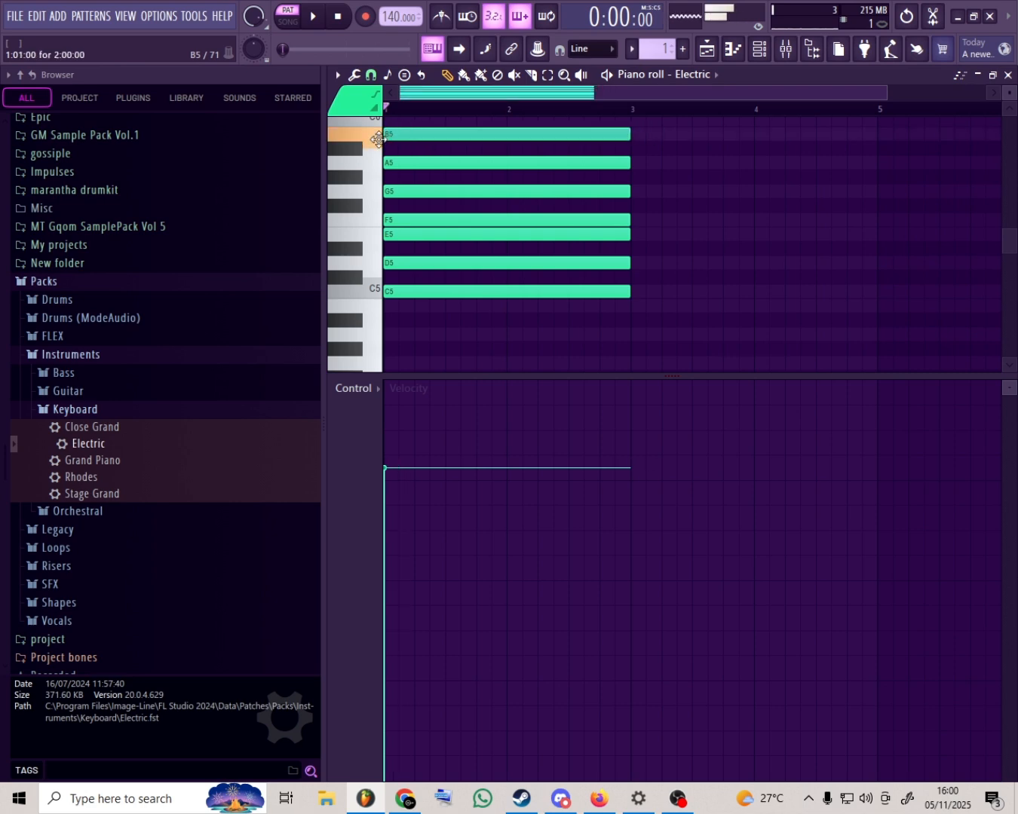
pyautogui.scroll(2, 407, 143)
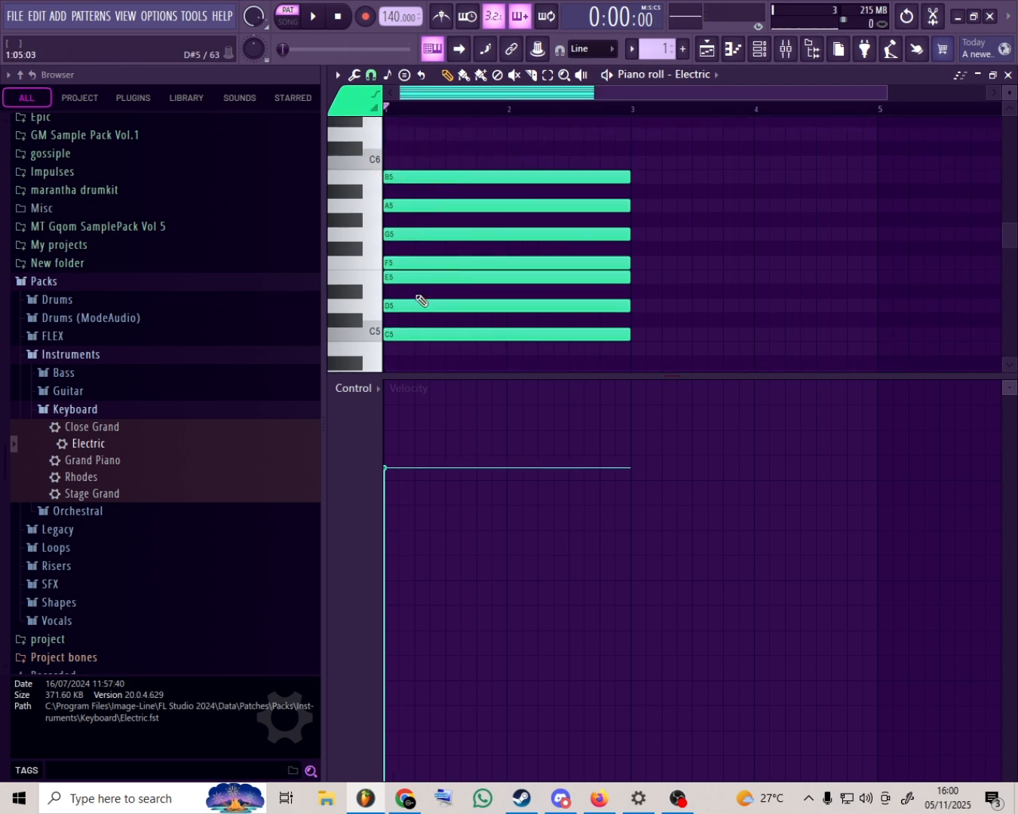
# - Select individual notes of the C5 to B5 stack one at a time, and select all seven together
pyautogui.click(547, 75)
pyautogui.moveTo(504, 158); pyautogui.dragTo(513, 309)
pyautogui.click(493, 307)
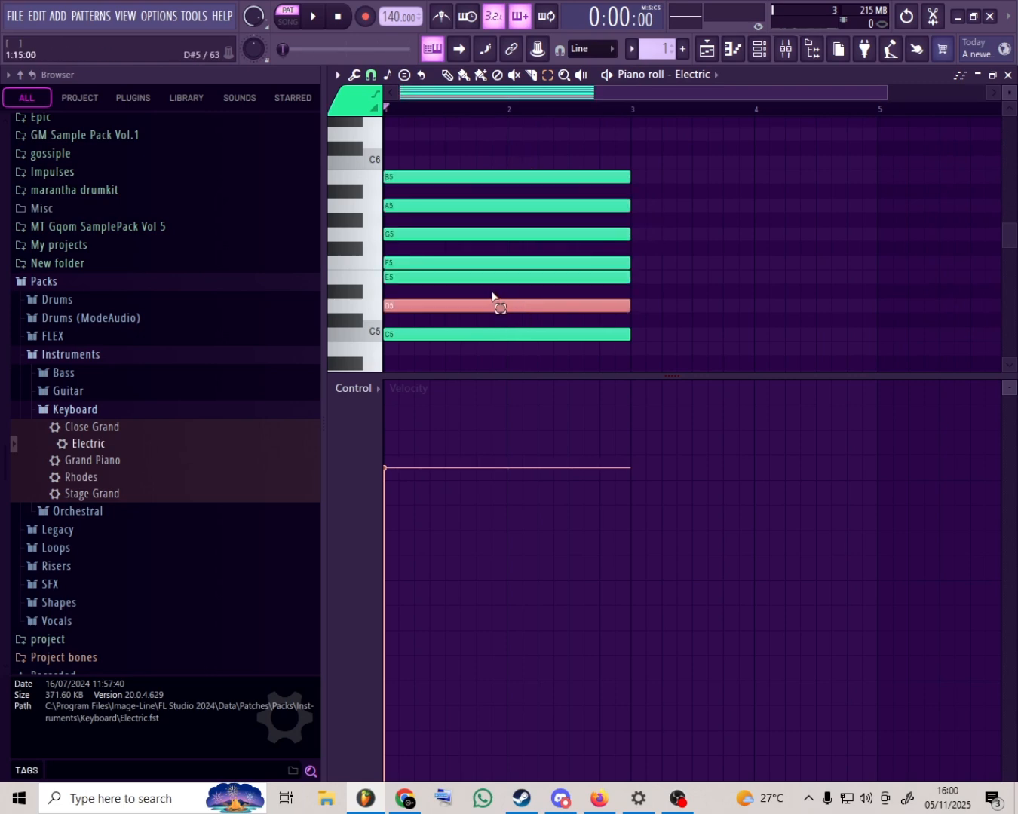
pyautogui.click(464, 278)
pyautogui.click(469, 264)
pyautogui.click(472, 235)
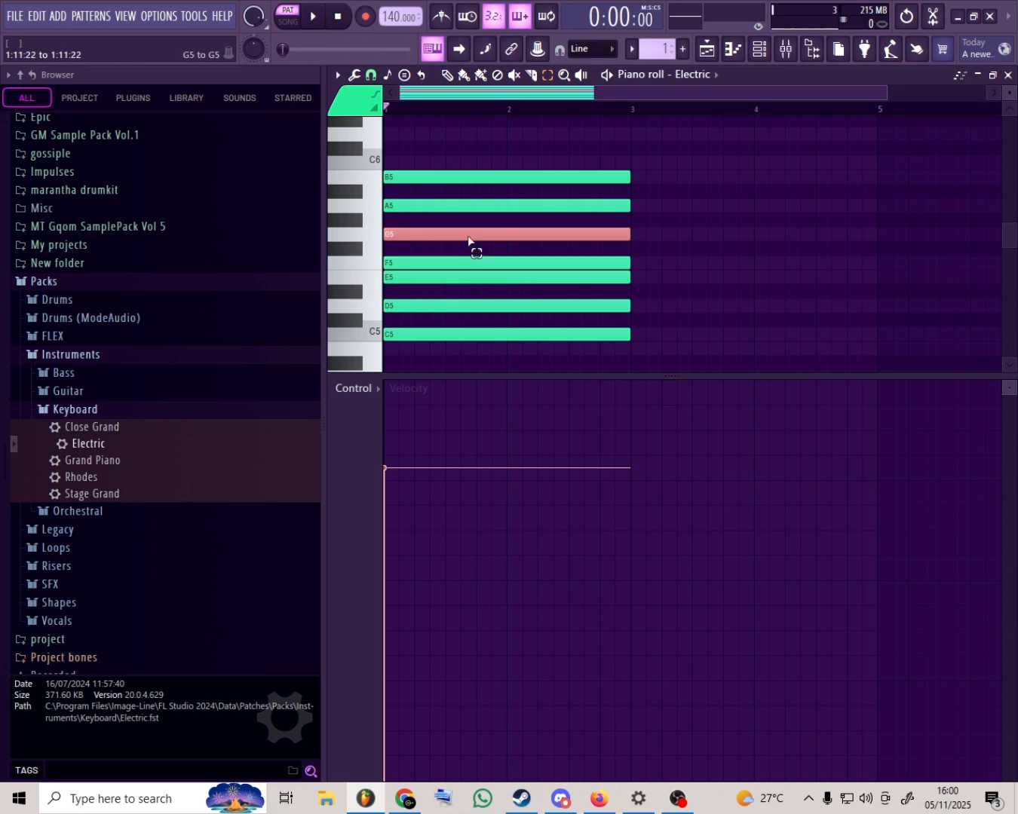
pyautogui.click(470, 220)
pyautogui.moveTo(486, 158); pyautogui.dragTo(509, 355)
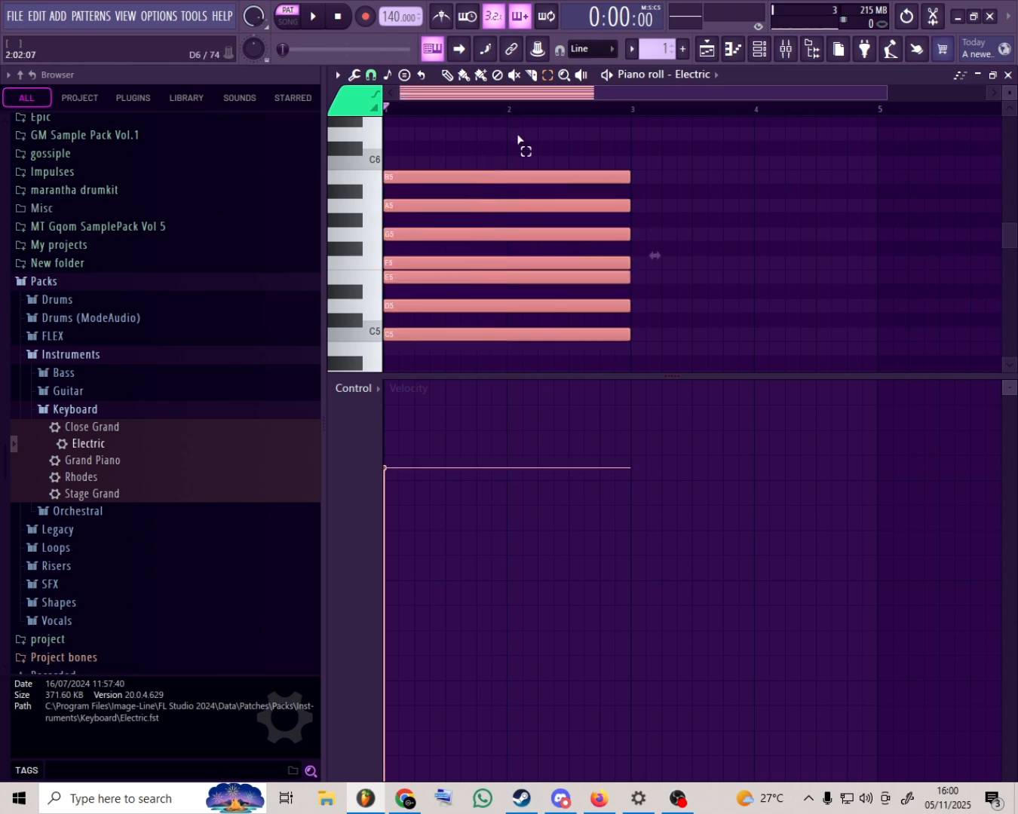
pyautogui.moveTo(518, 126); pyautogui.dragTo(487, 343)
# - Set the scale highlighting to root note A with Minor Natural (Aeolian), and delete all the stacked notes
pyautogui.click(392, 78)
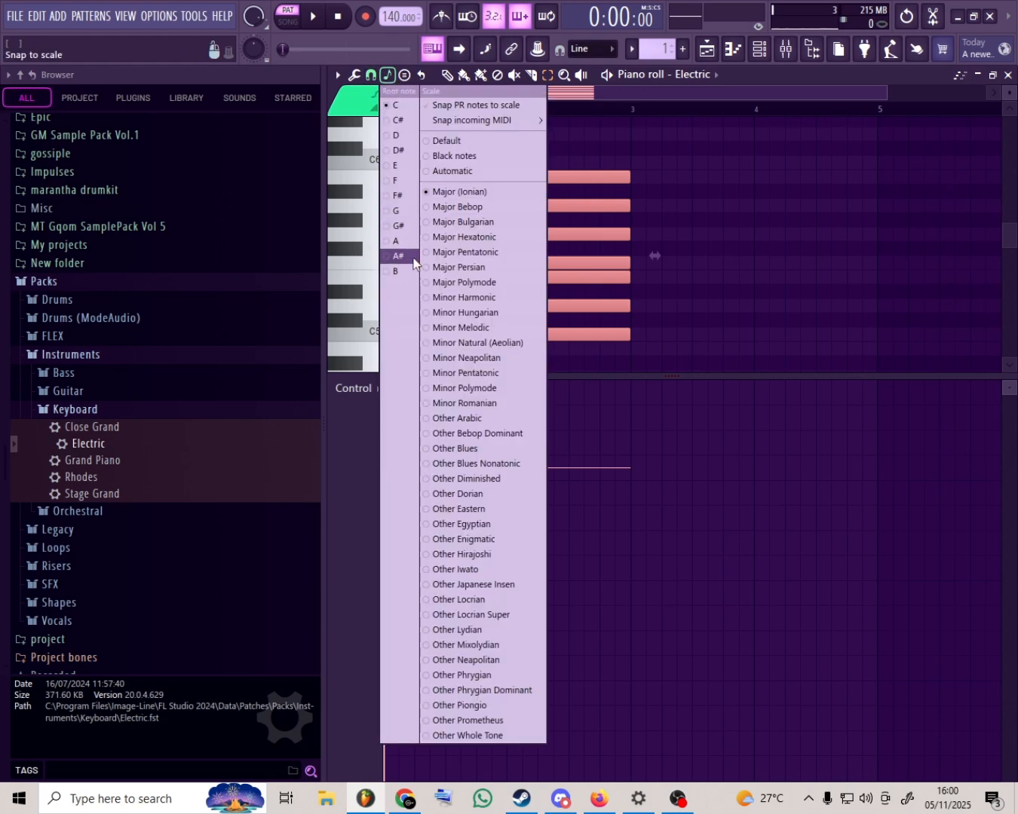
pyautogui.click(398, 241)
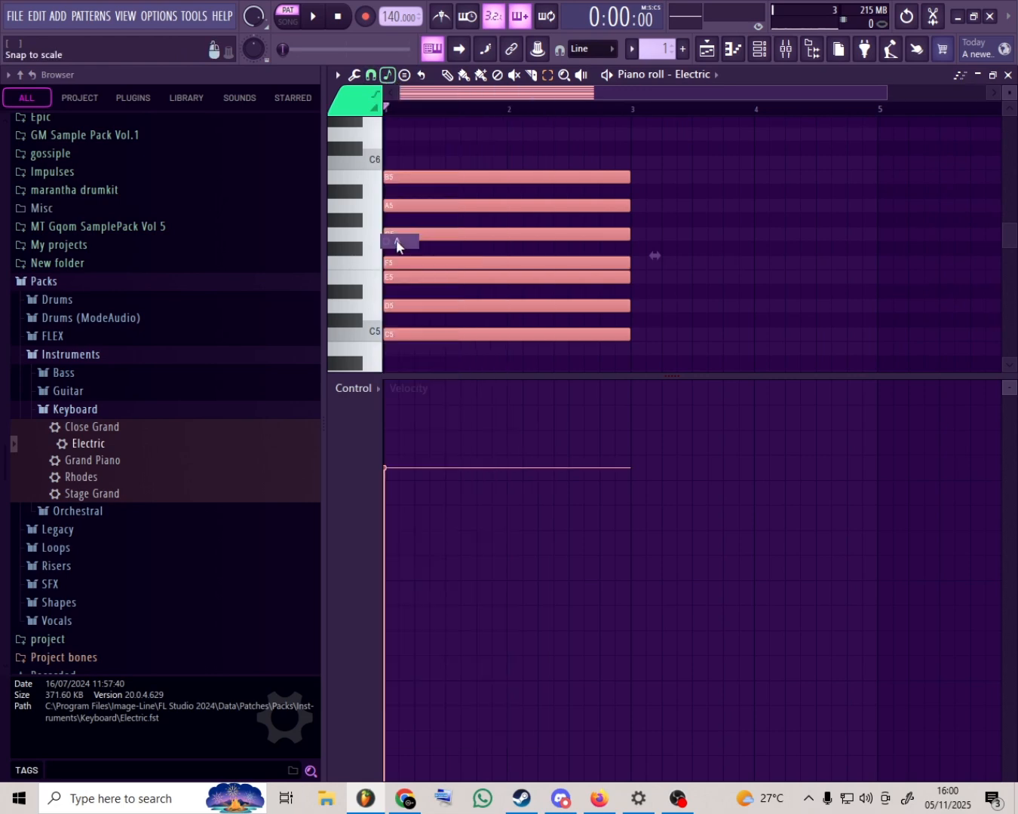
pyautogui.click(387, 74)
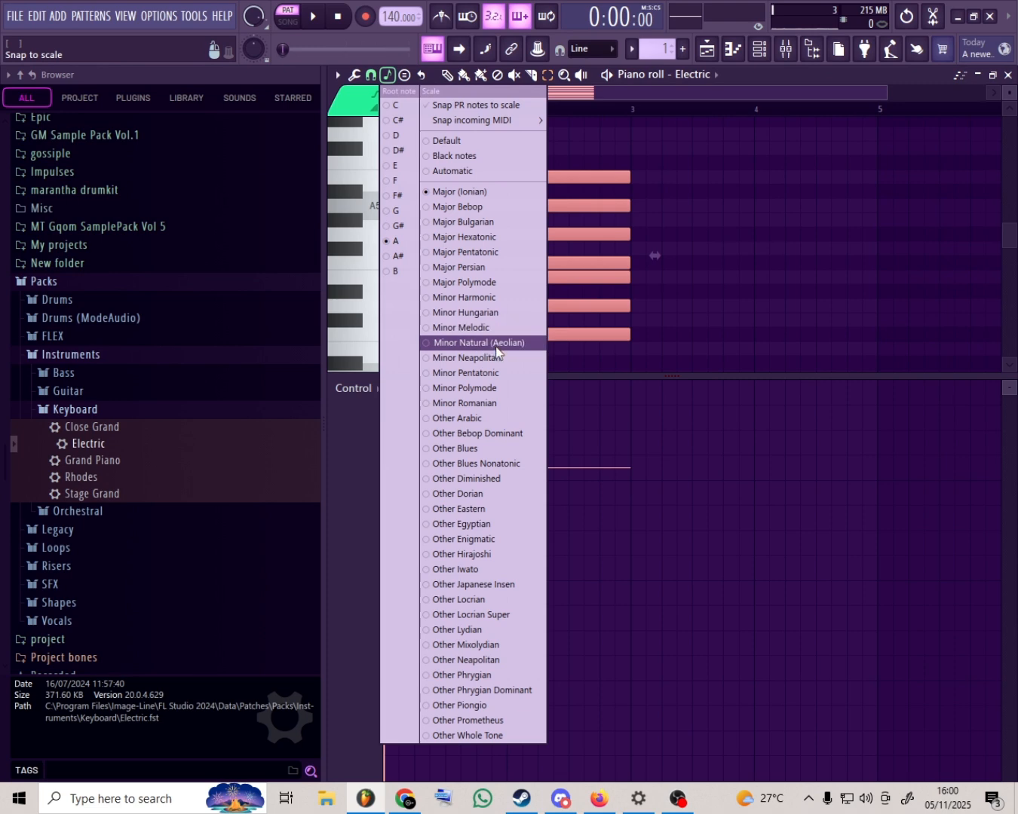
pyautogui.click(462, 342)
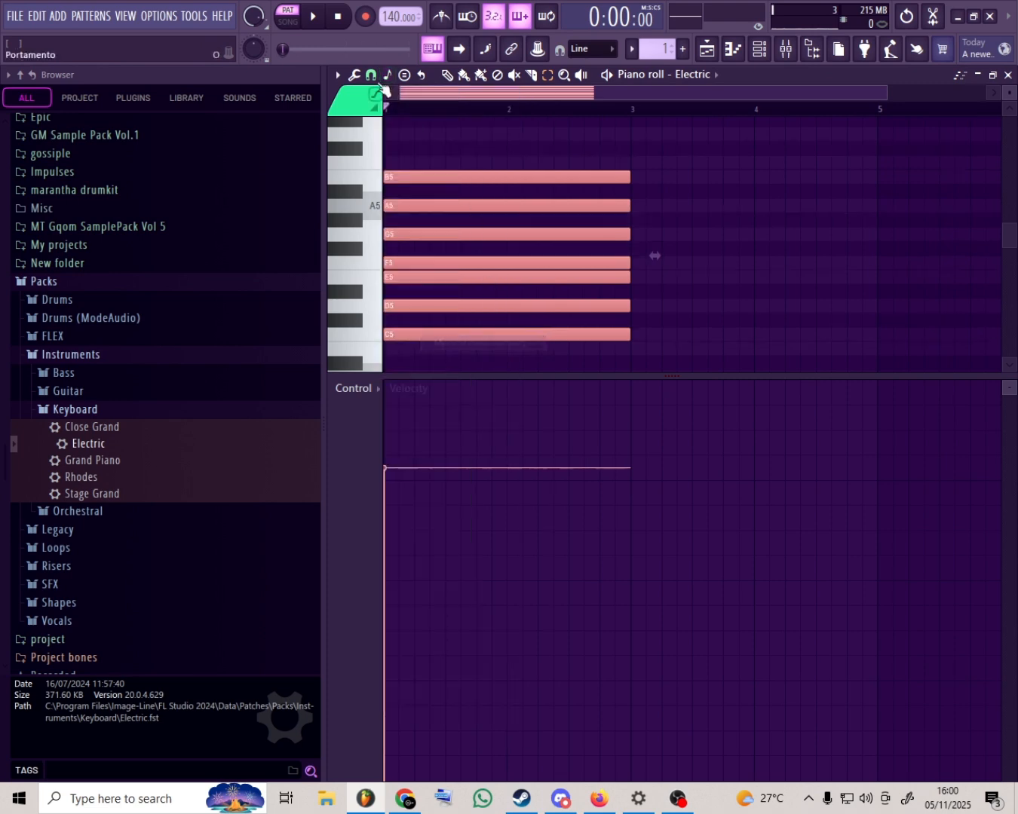
pyautogui.rightClick(464, 166)
pyautogui.moveTo(464, 168); pyautogui.dragTo(452, 374)
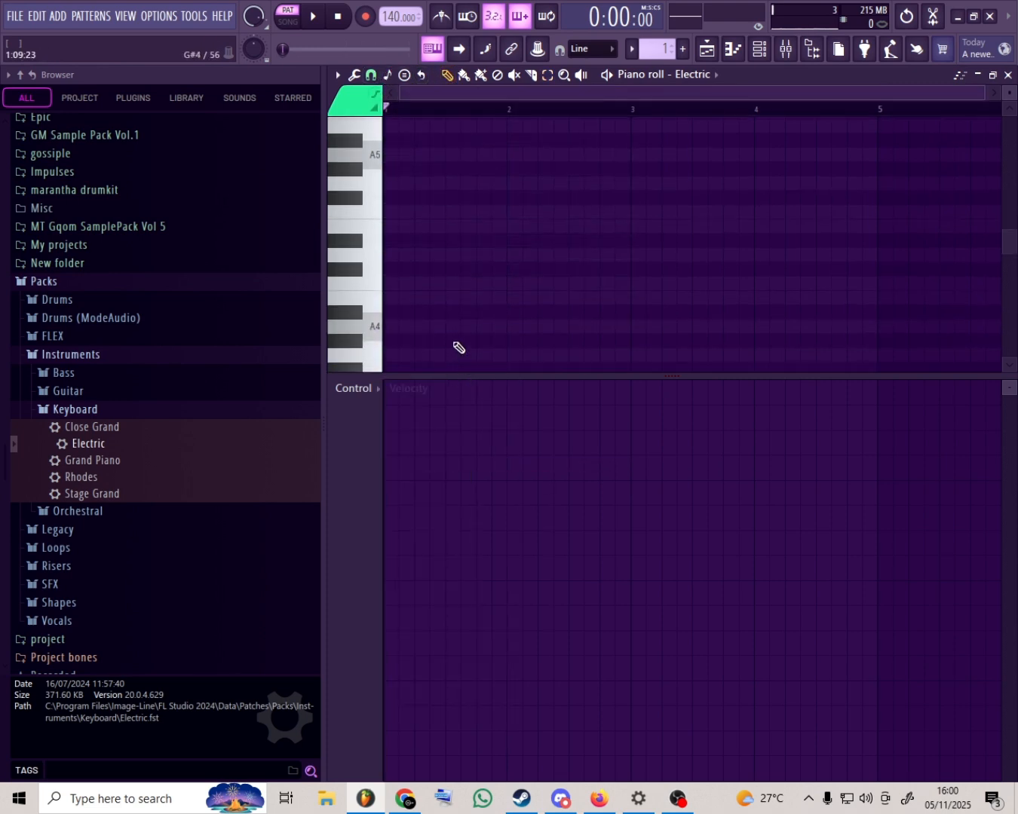
# - Stack two-bar A4, B4, C5, D5 and E5 notes at the start of bar 1
pyautogui.moveTo(395, 326); pyautogui.dragTo(386, 327)
pyautogui.click(386, 298)
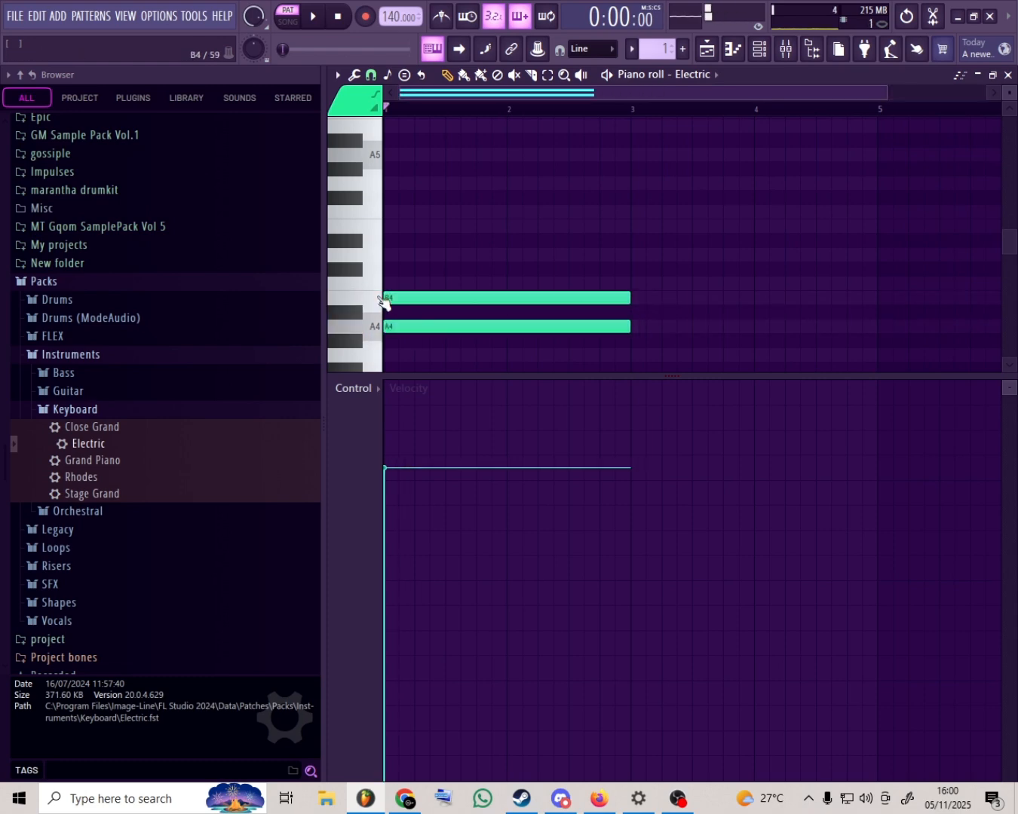
pyautogui.click(386, 272)
pyautogui.rightClick(406, 269)
pyautogui.click(407, 284)
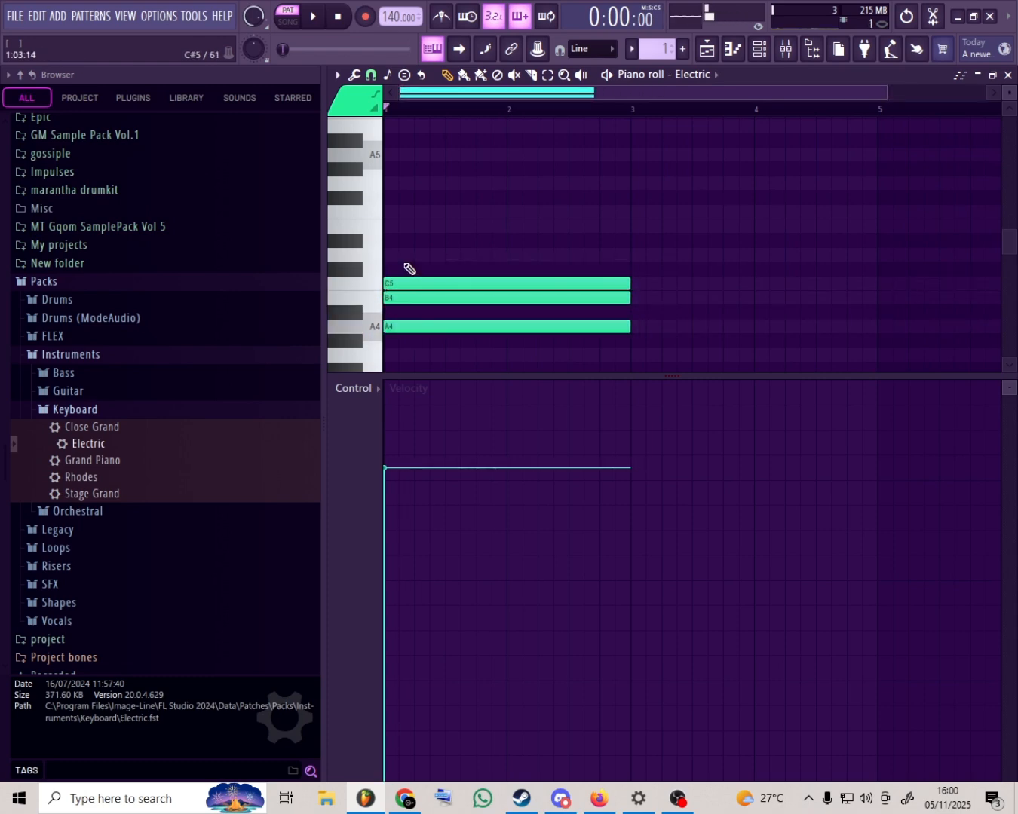
pyautogui.click(406, 254)
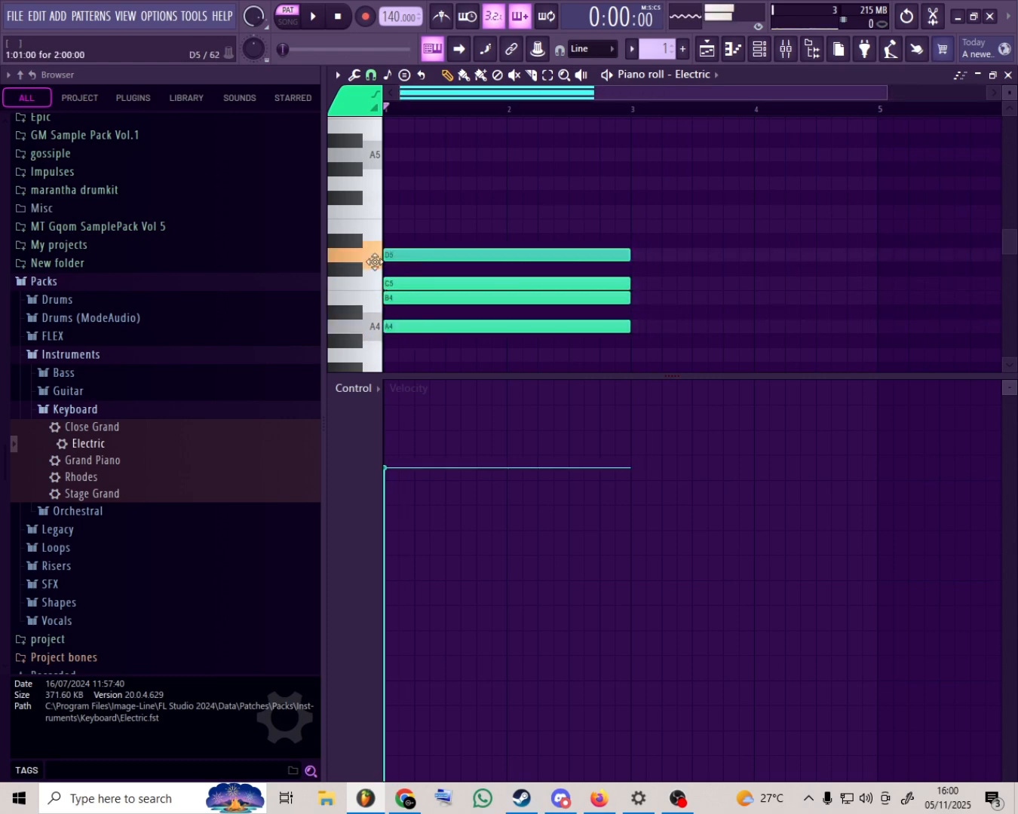
pyautogui.click(405, 225)
# - Add two-bar F5, G5 and A5 notes above the E5 note at the start of bar 1, and delete the whole stack
pyautogui.click(405, 212)
pyautogui.rightClick(407, 213)
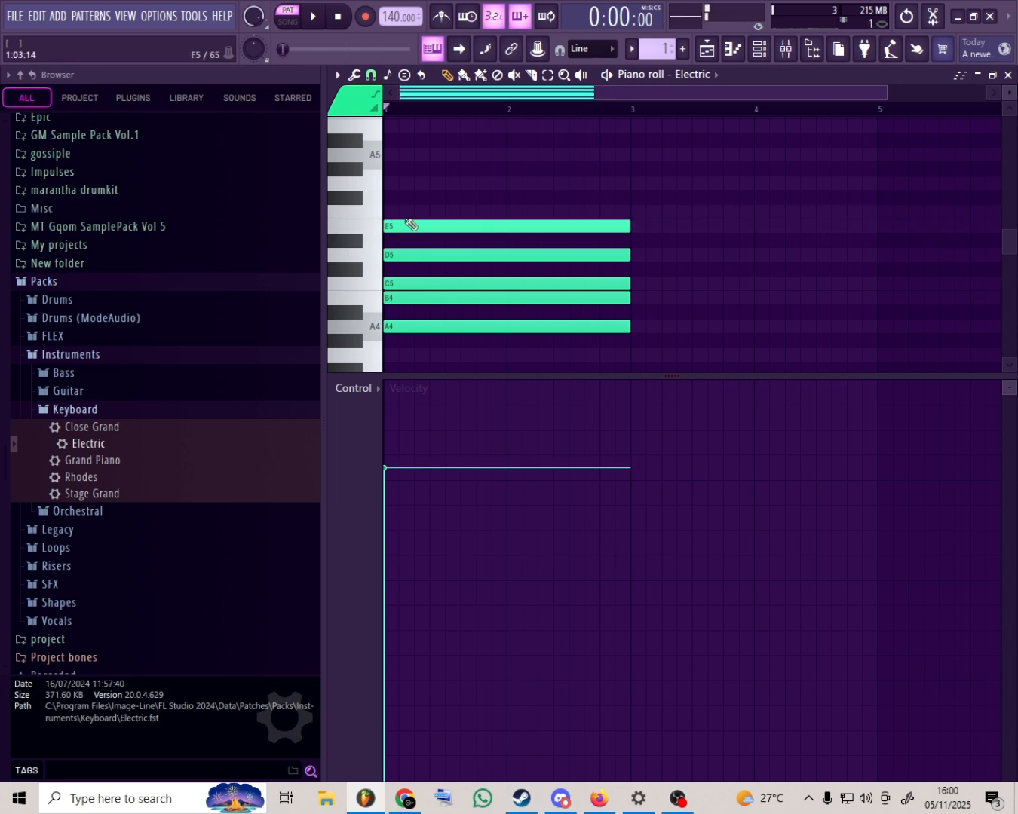
pyautogui.click(394, 225)
pyautogui.click(406, 212)
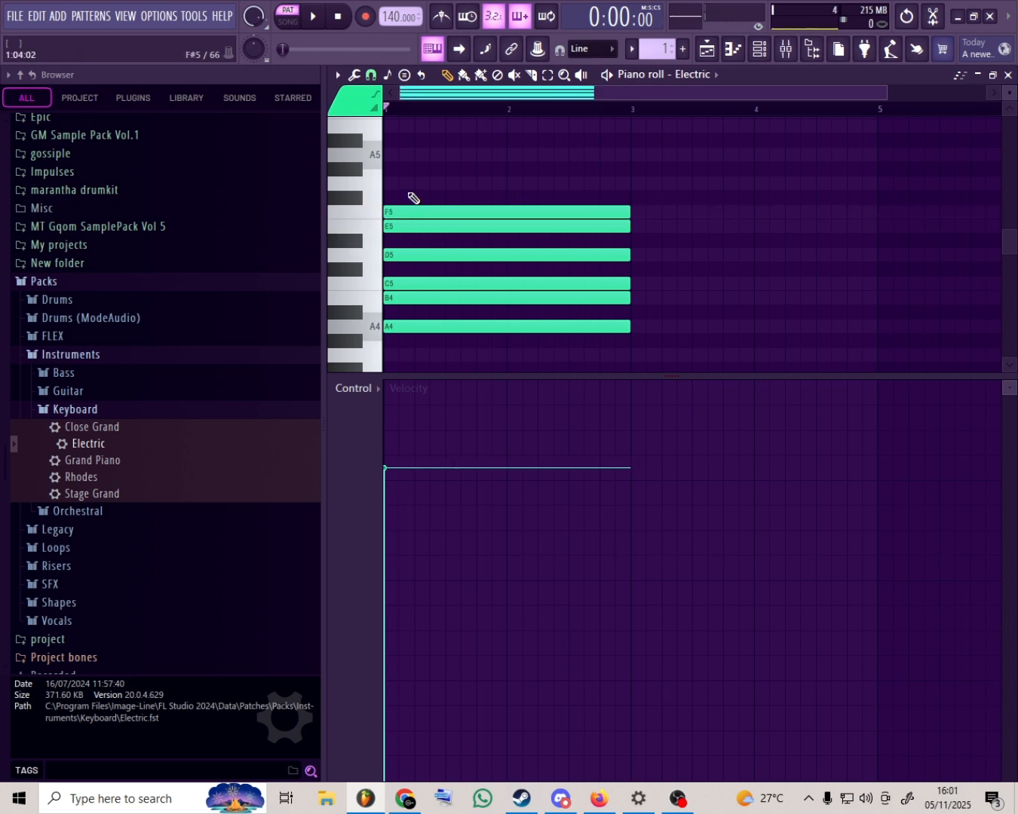
pyautogui.click(411, 183)
pyautogui.click(414, 155)
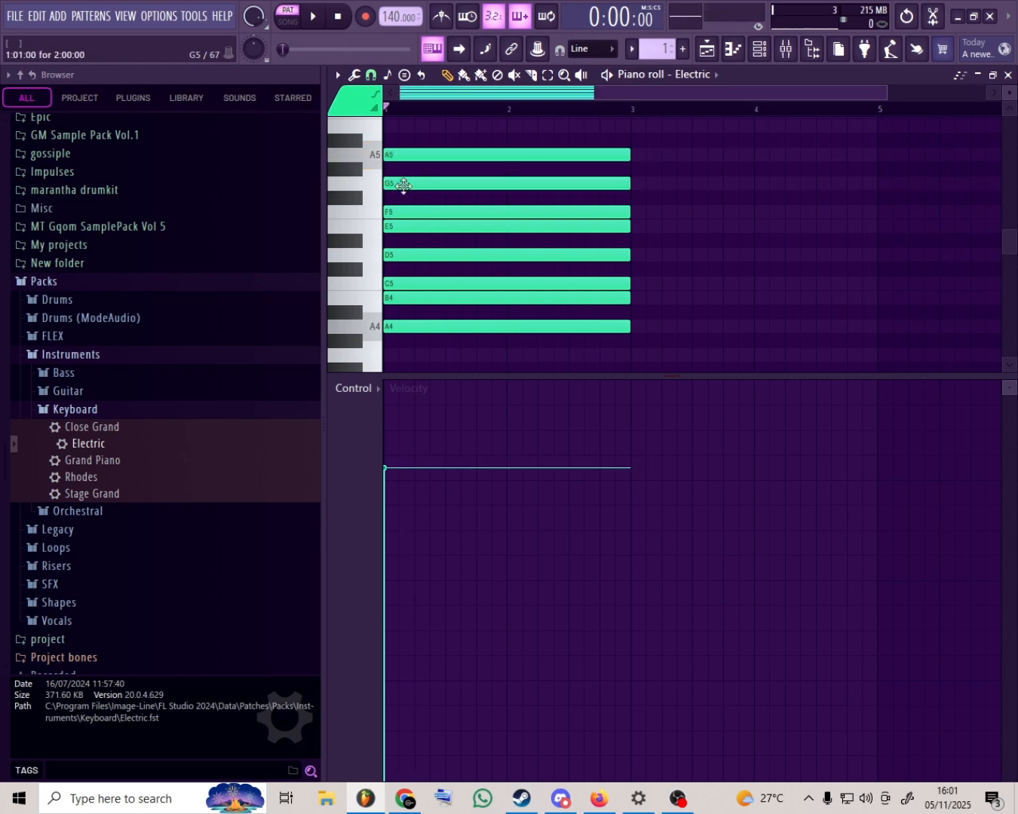
pyautogui.rightClick(421, 156)
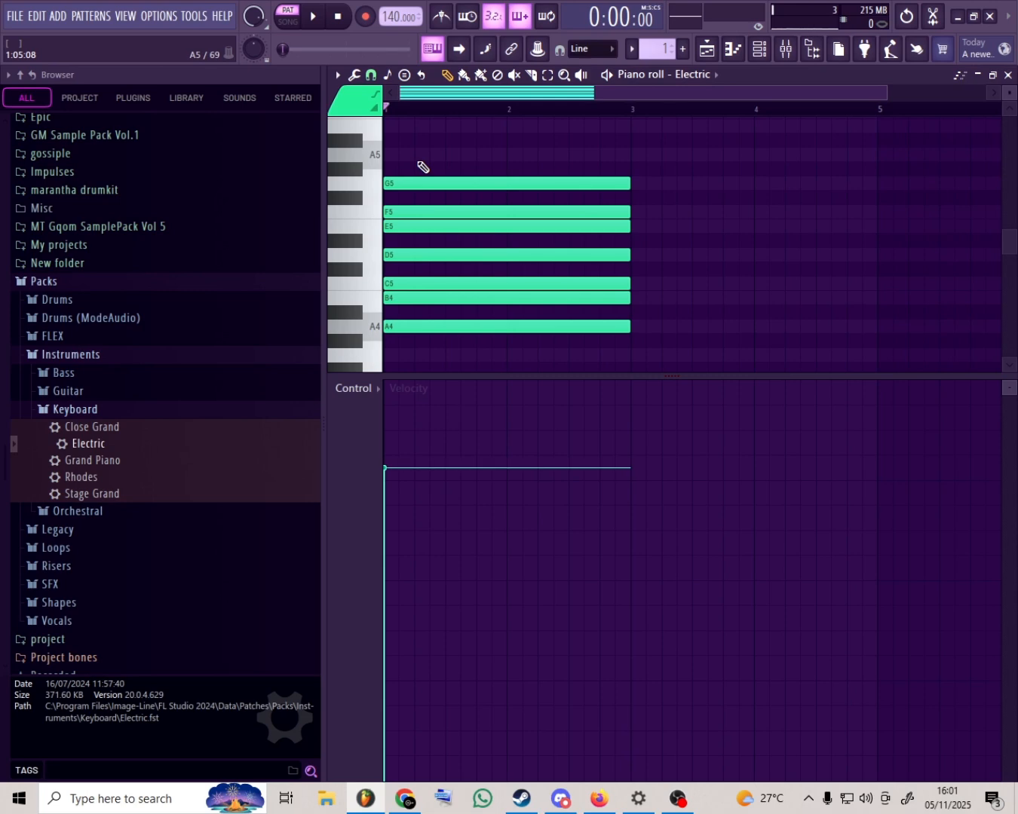
pyautogui.moveTo(457, 159); pyautogui.dragTo(455, 415)
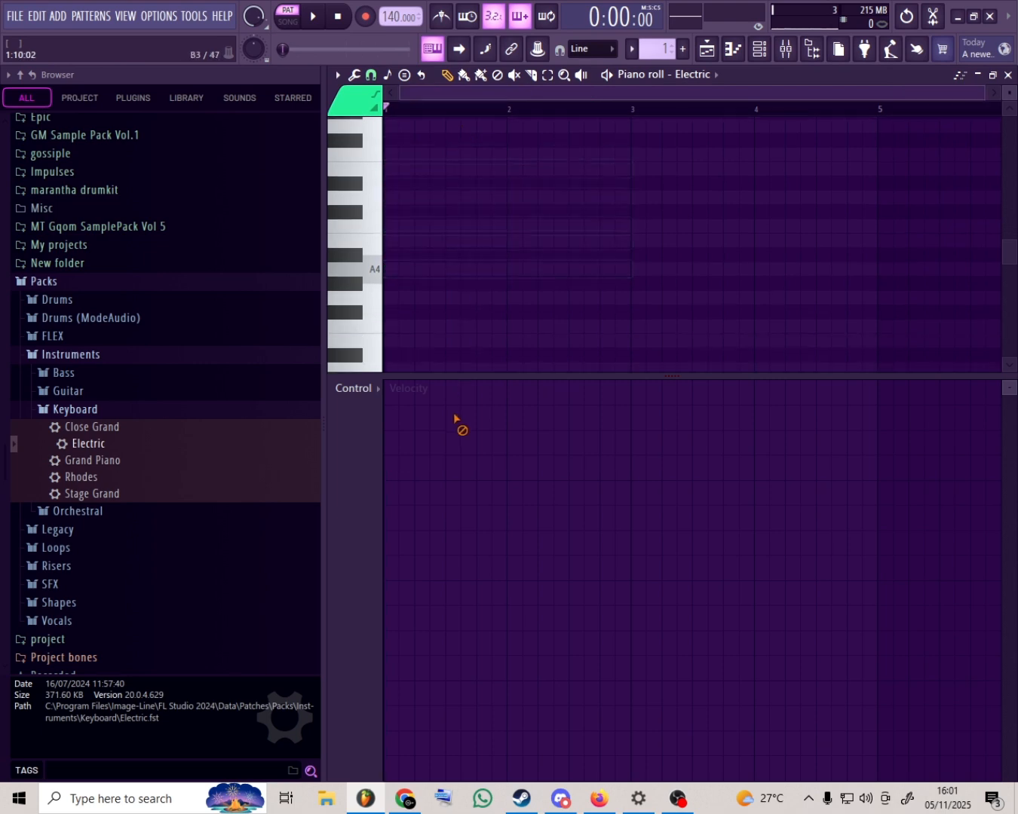
# - Place a two-bar A5 note at the start of bar 1 as the root of a chord
pyautogui.scroll(3, 472, 298)
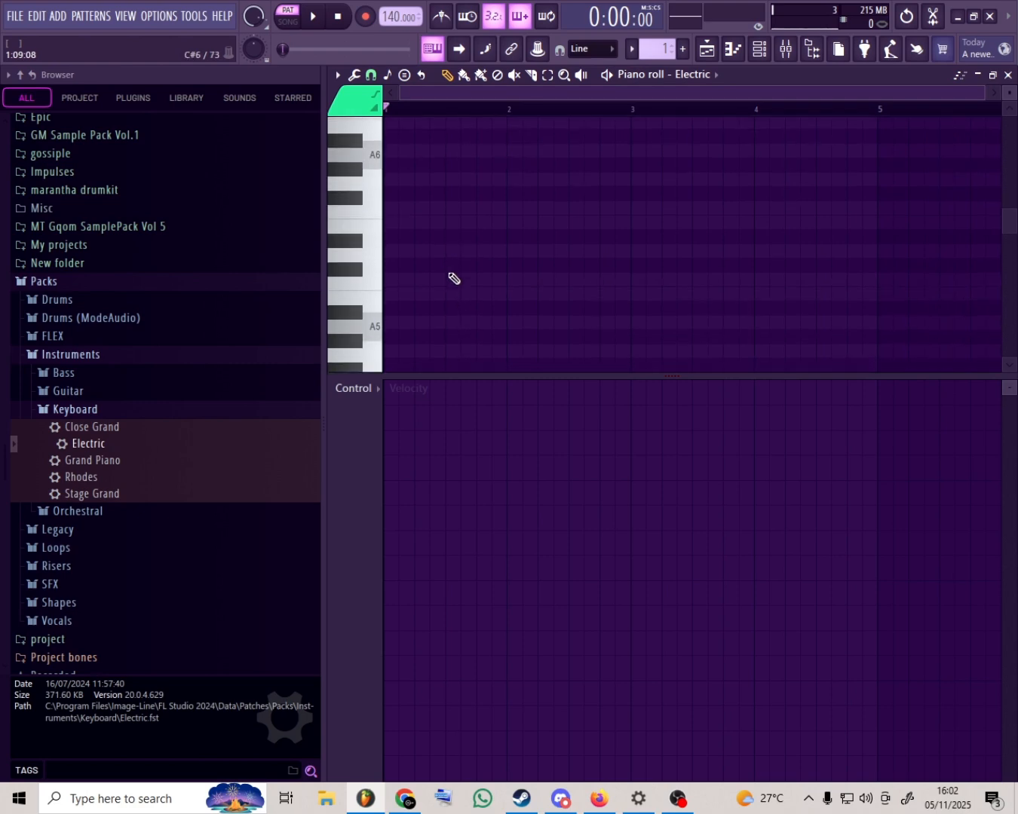
pyautogui.scroll(5, 414, 121)
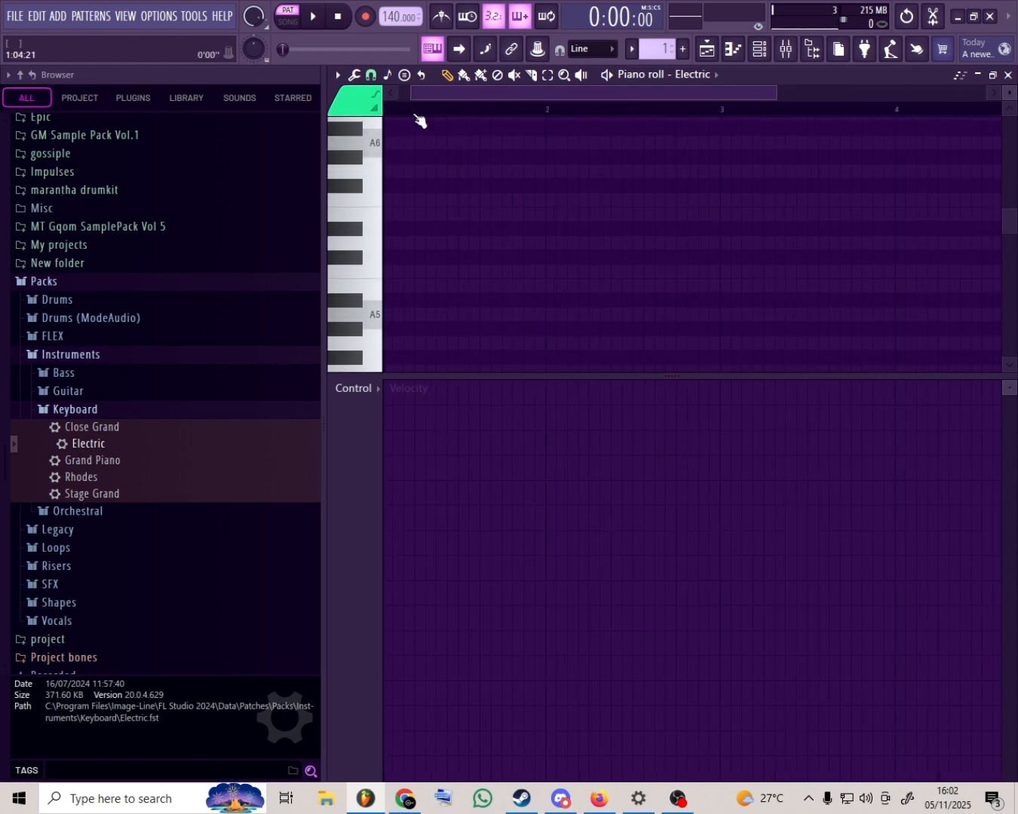
pyautogui.scroll(-2, 404, 181)
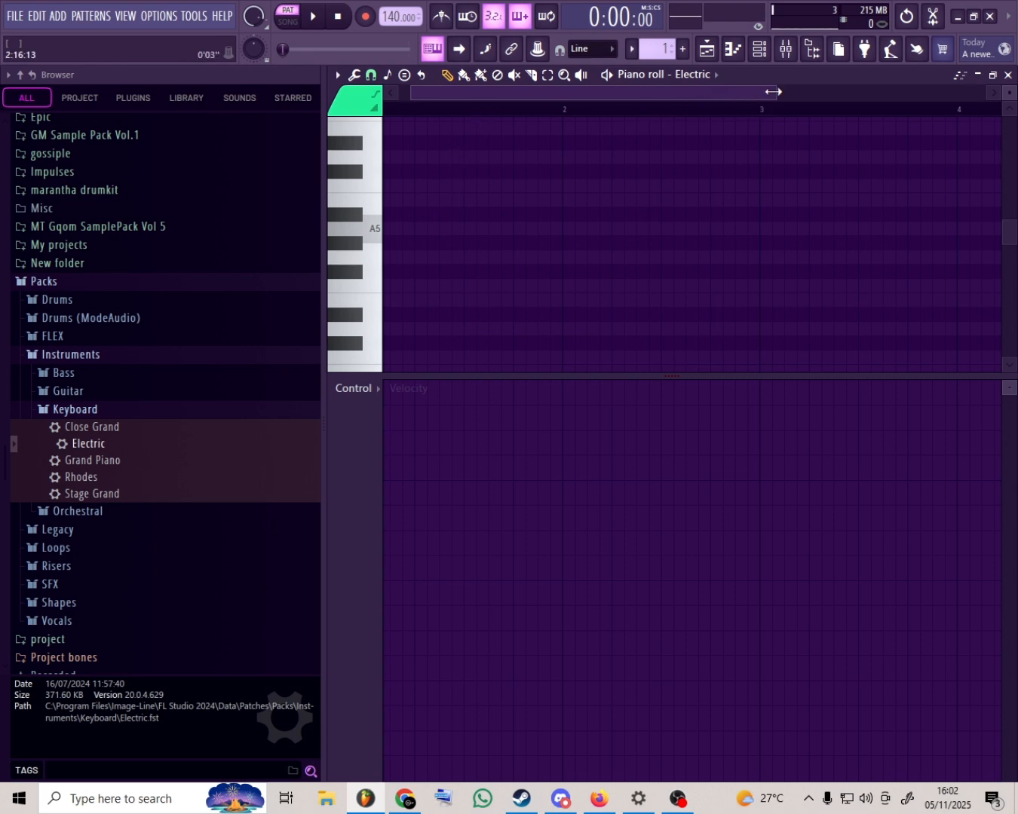
pyautogui.moveTo(772, 91); pyautogui.dragTo(761, 92)
pyautogui.click(431, 227)
pyautogui.moveTo(289, 244); pyautogui.dragTo(430, 226)
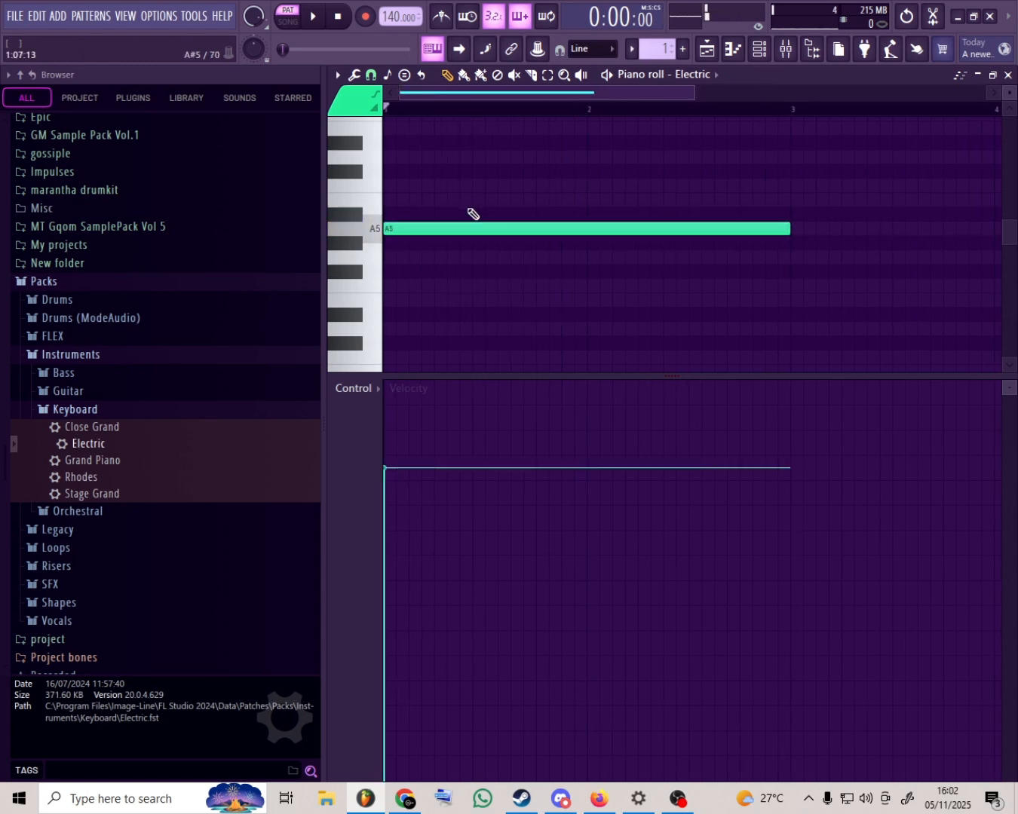
pyautogui.click(370, 235)
pyautogui.click(386, 230)
# - Complete an A minor chord by adding two-bar C6 and E6 notes above the A5 note
pyautogui.click(410, 213)
pyautogui.rightClick(426, 214)
pyautogui.click(405, 189)
pyautogui.scroll(1, 408, 221)
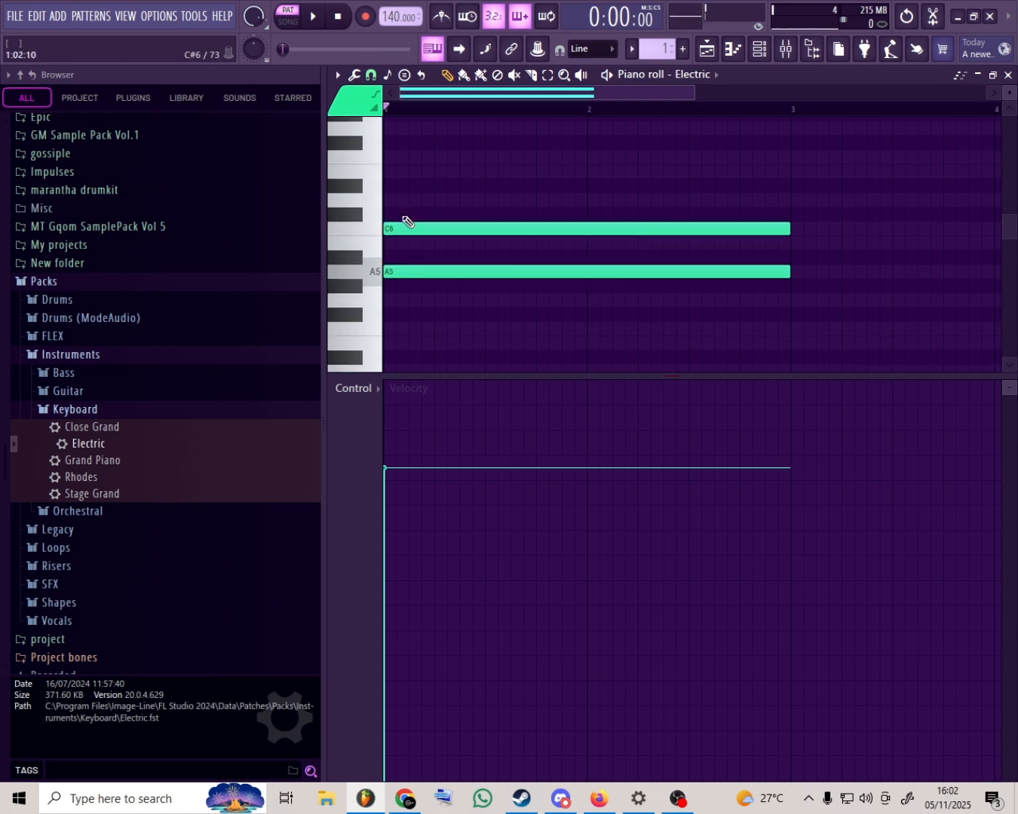
pyautogui.click(396, 171)
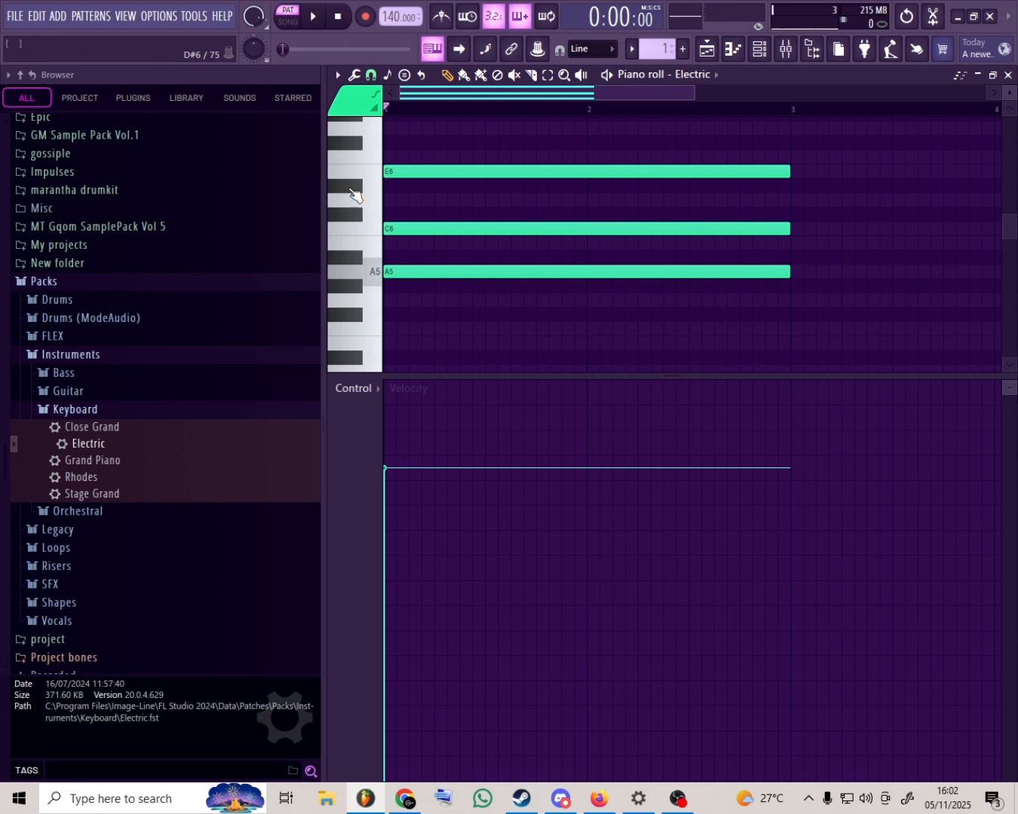
# - Transpose the chord down one octave to A4, C5 and E5, and play it back briefly
pyautogui.hotkey('ctrl', 'Down')
pyautogui.scroll(-2, 354, 195)
pyautogui.press('space')
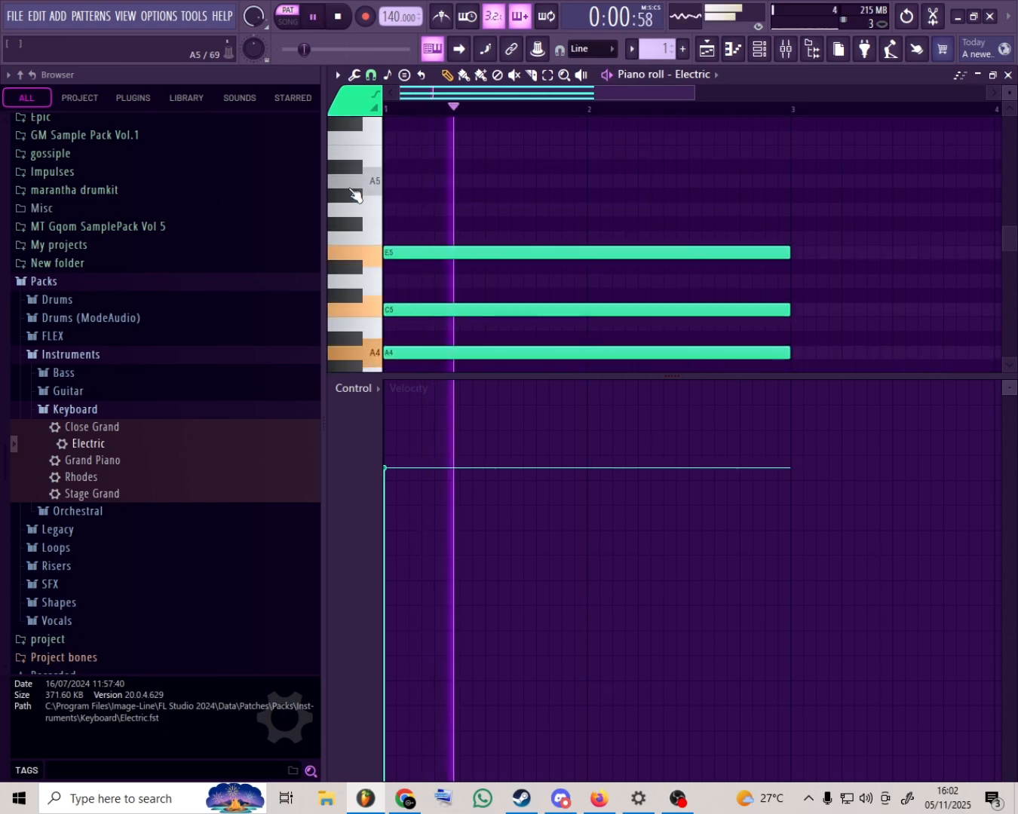
pyautogui.press('space')
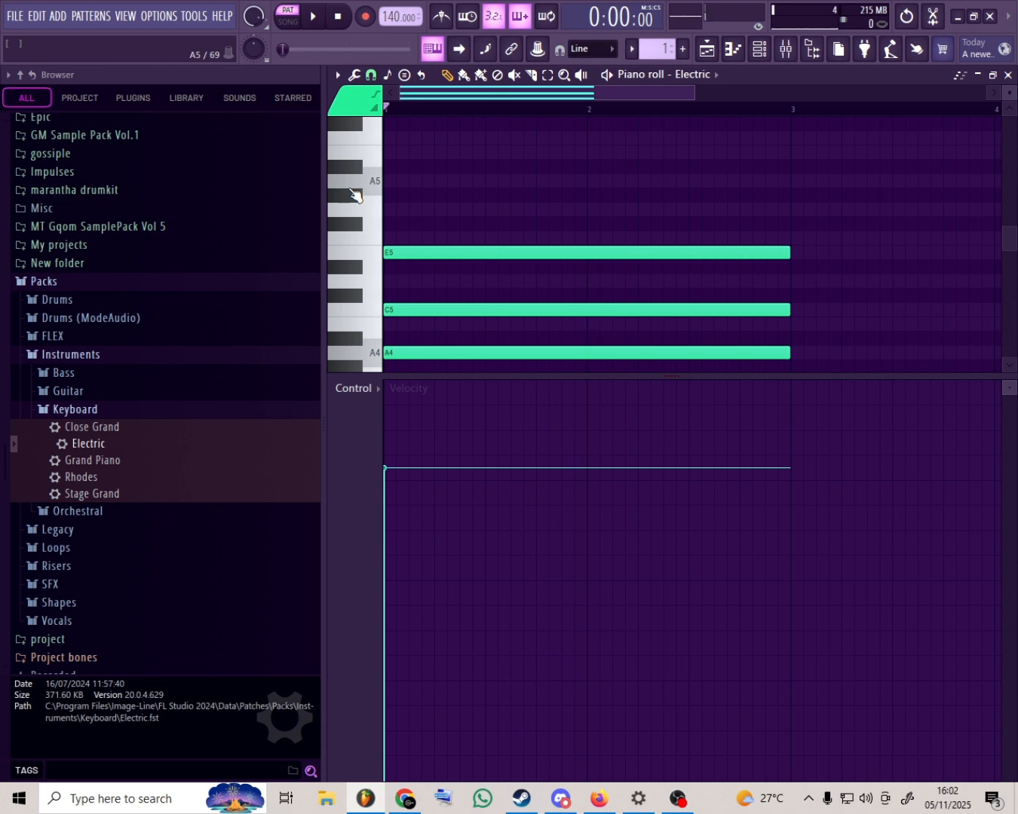
# - Replace the C5 and E5 notes with C#5 and F5 above A4, and play back the out-of-scale chord
pyautogui.rightClick(554, 310)
pyautogui.rightClick(558, 253)
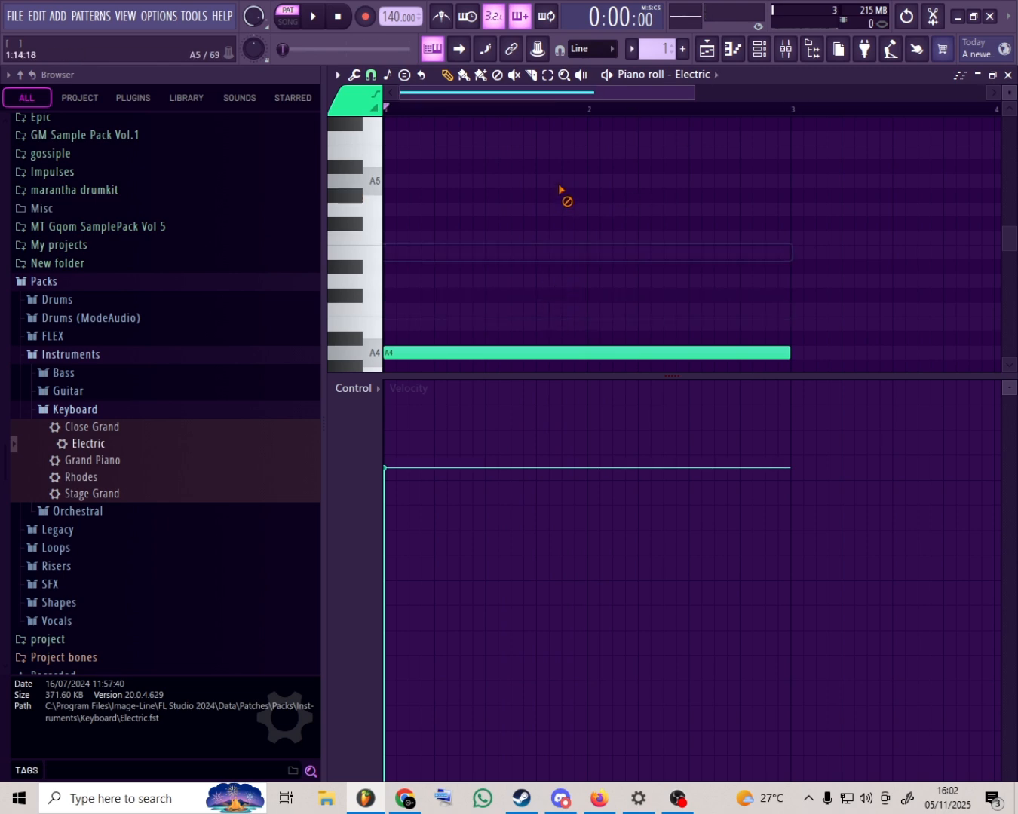
pyautogui.moveTo(428, 324); pyautogui.dragTo(360, 292)
pyautogui.moveTo(423, 269); pyautogui.dragTo(359, 242)
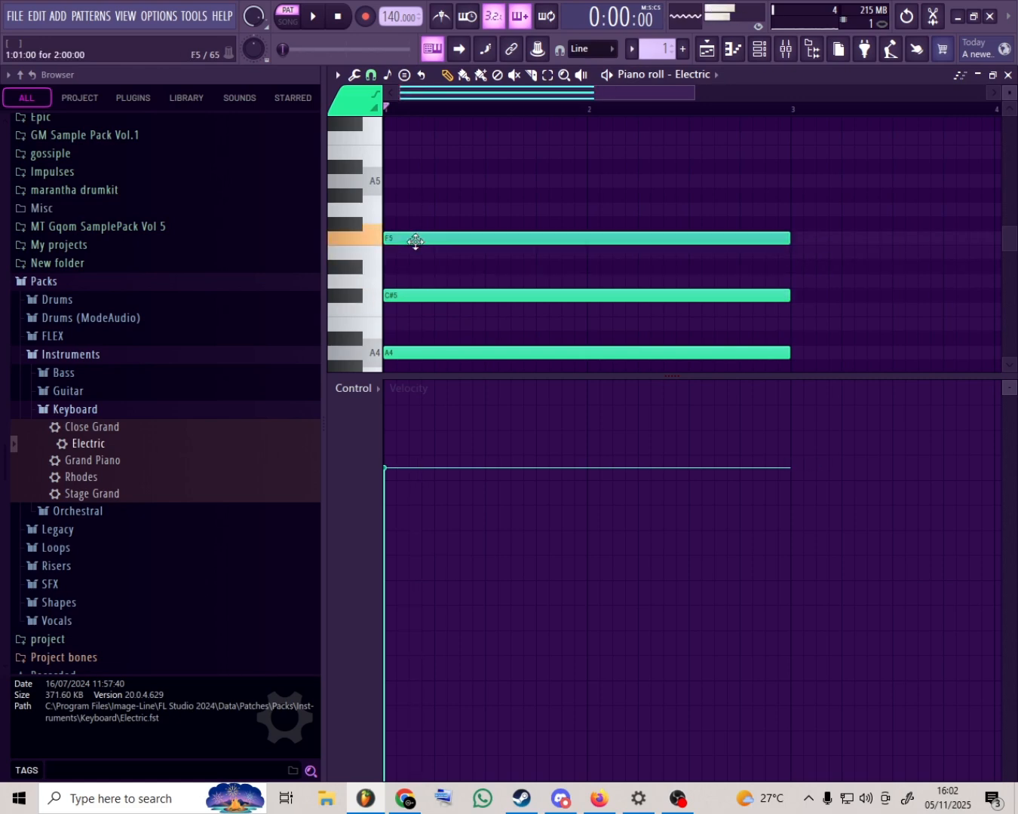
pyautogui.click(314, 17)
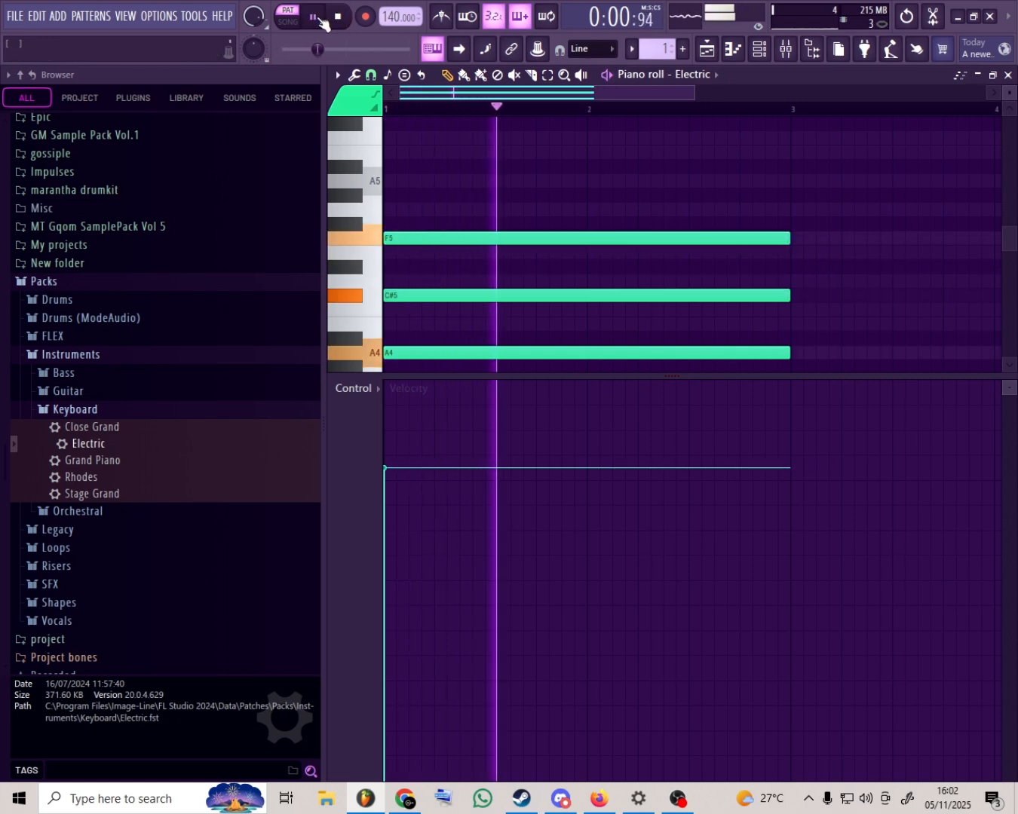
pyautogui.click(337, 18)
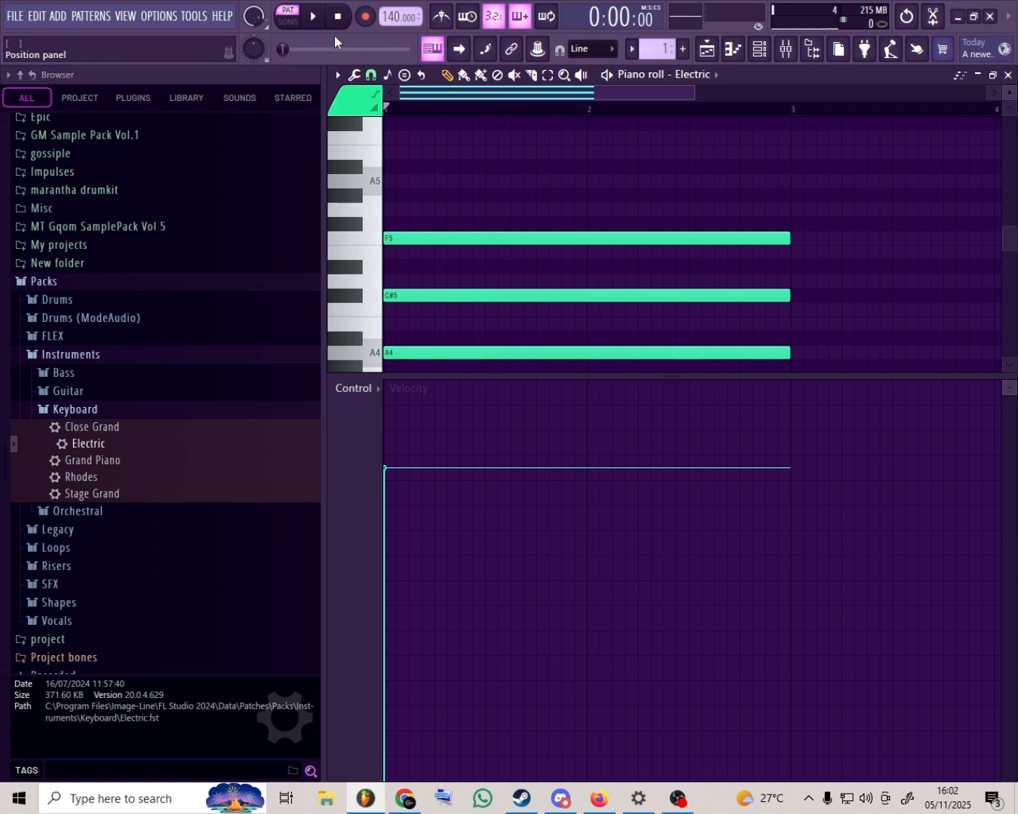
# - Replace the C#5 and F5 notes with C5 and E5 above A4, and play back the chord
pyautogui.rightClick(451, 238)
pyautogui.rightClick(448, 295)
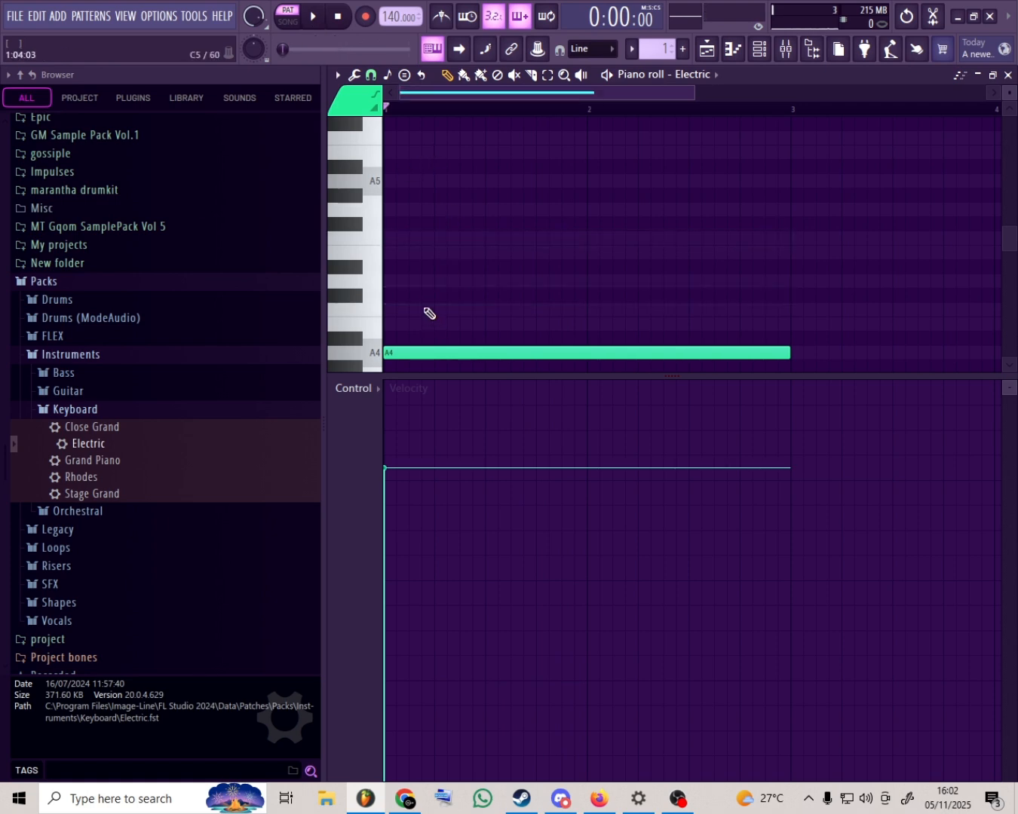
pyautogui.click(407, 310)
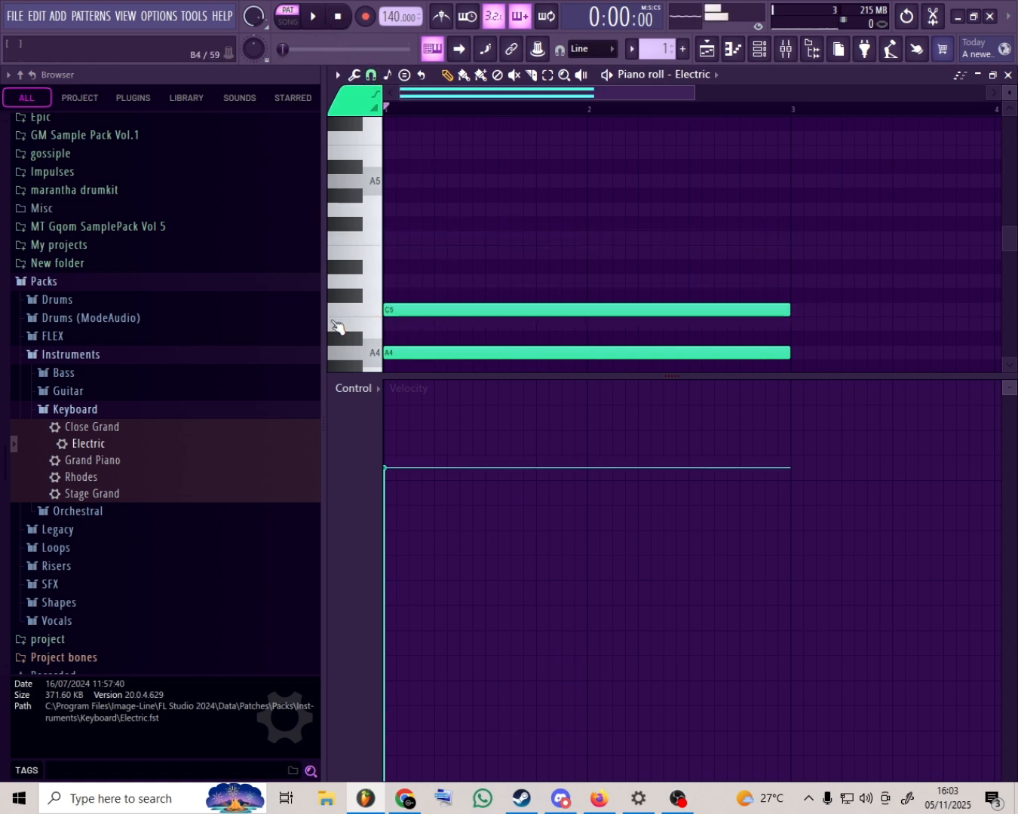
pyautogui.moveTo(413, 251); pyautogui.dragTo(390, 247)
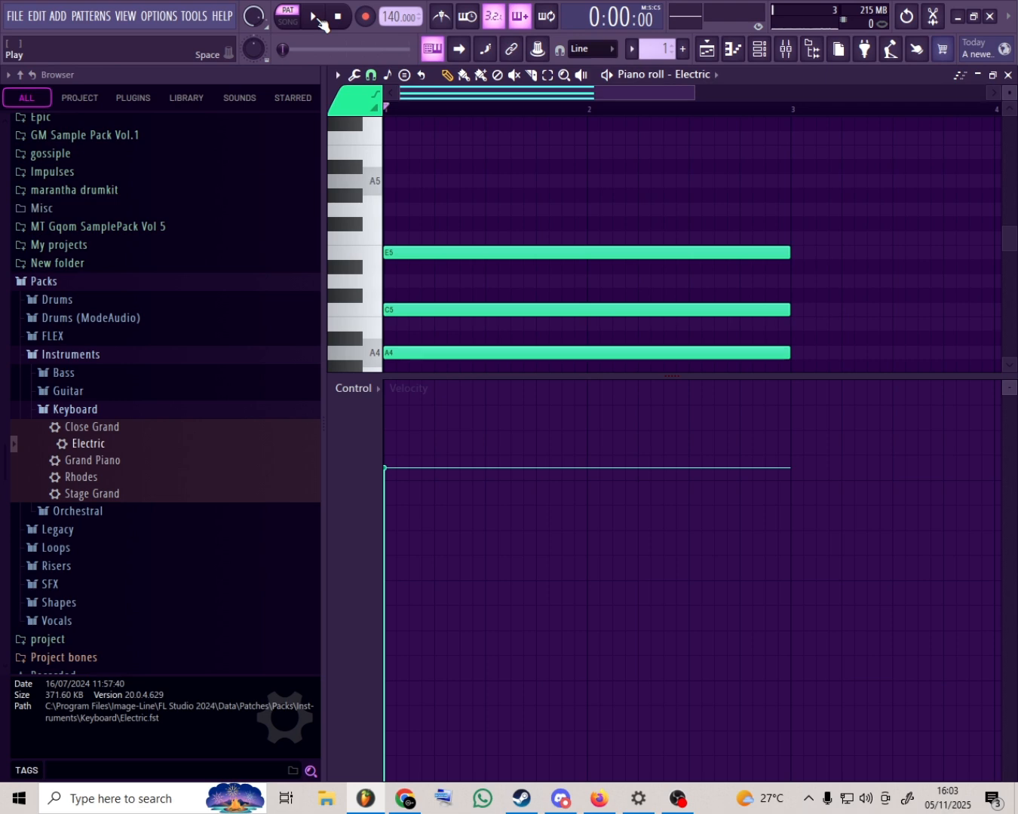
pyautogui.click(316, 20)
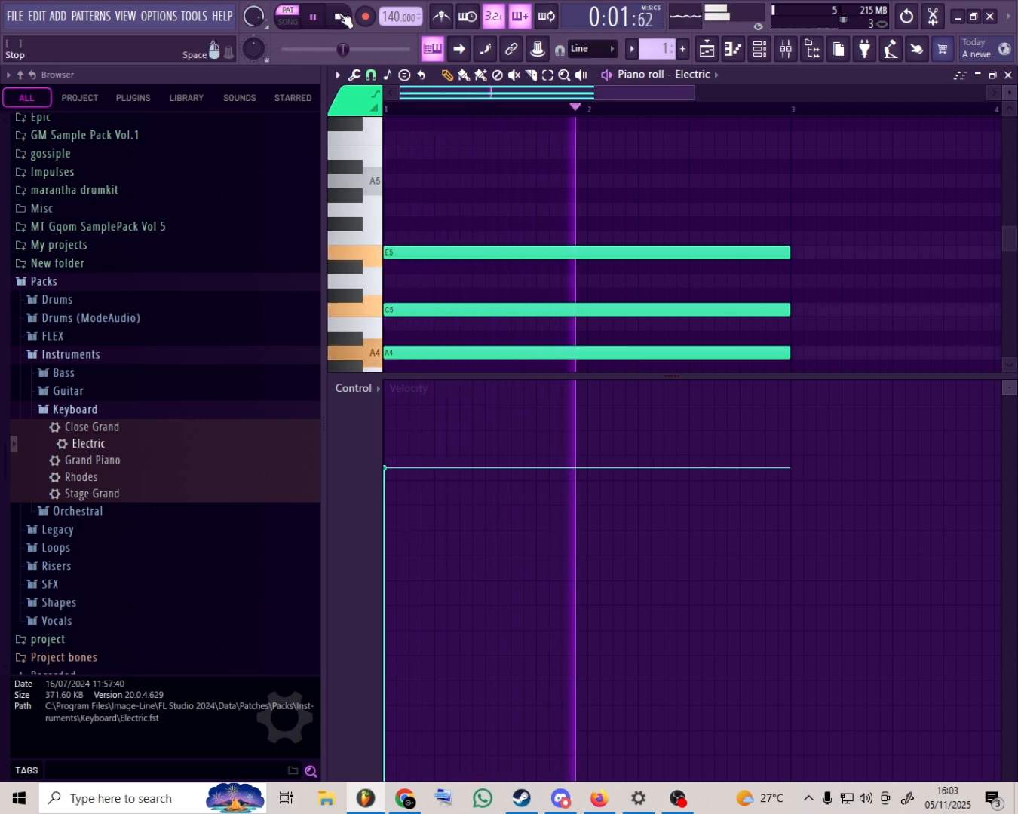
pyautogui.click(340, 16)
# - Delete the A4, C5 and E5 chord, and place and remove a trial C5 note
pyautogui.moveTo(511, 228); pyautogui.dragTo(467, 389)
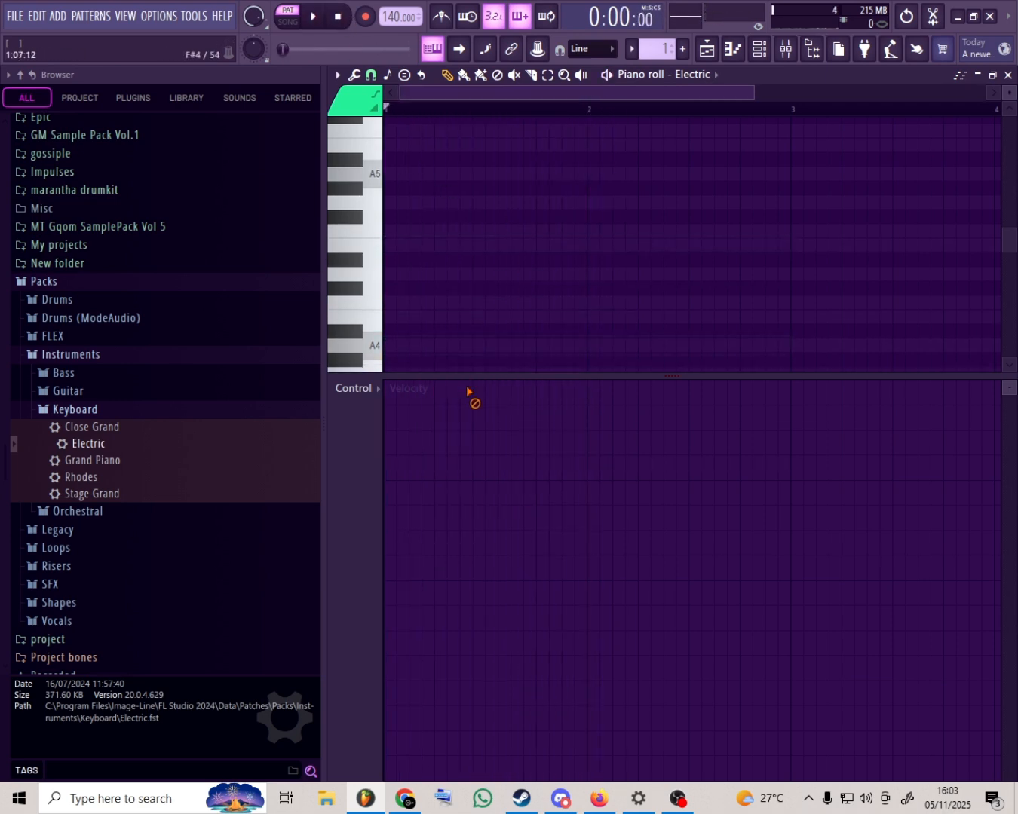
pyautogui.scroll(-2, 444, 334)
pyautogui.moveTo(419, 265); pyautogui.dragTo(423, 247)
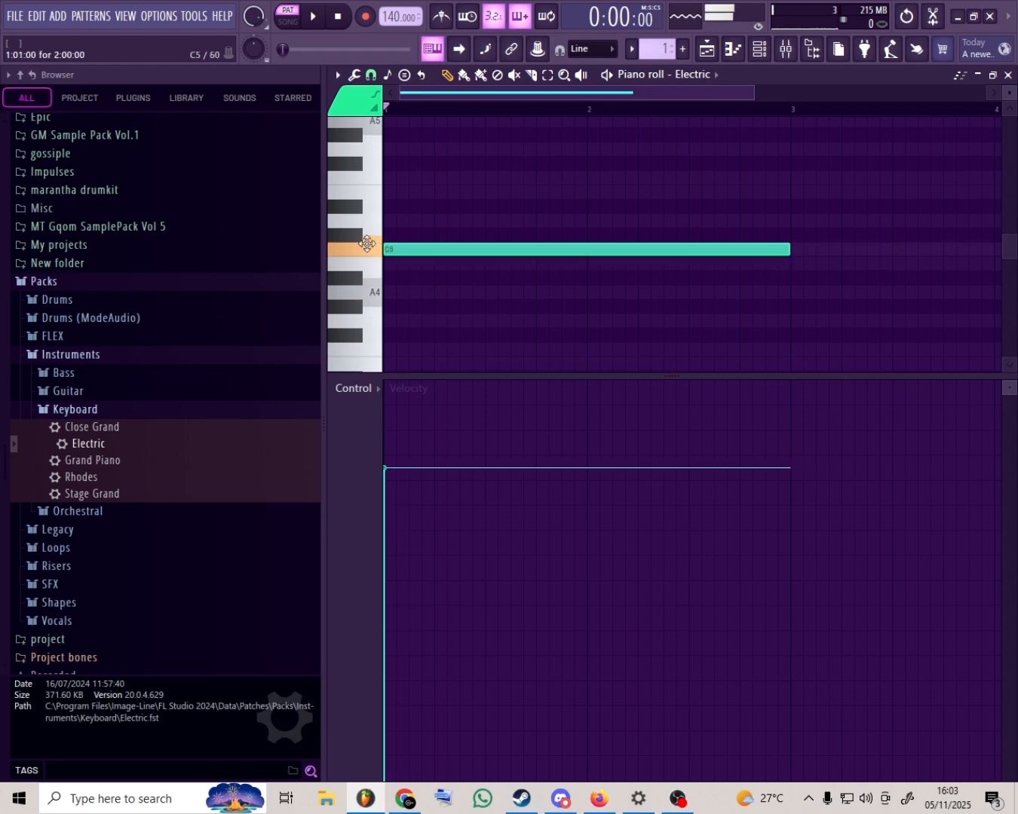
pyautogui.rightClick(426, 245)
pyautogui.scroll(-2, 414, 309)
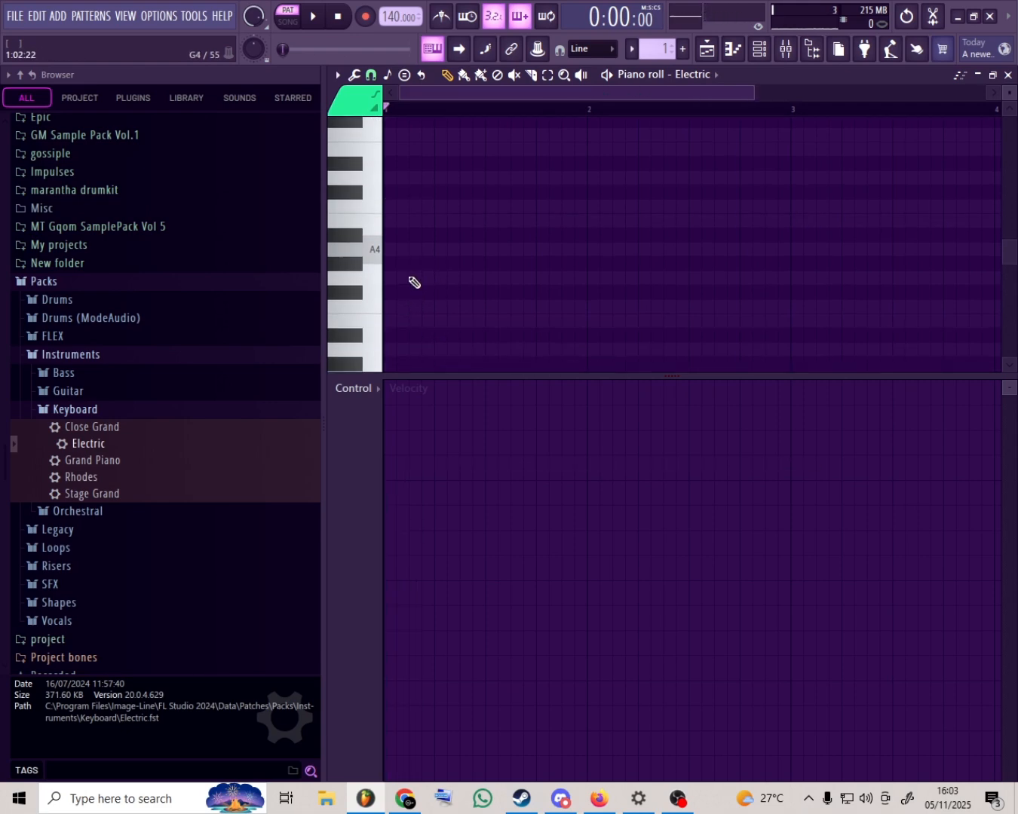
# - Build a two-bar G major chord from G4, B4 and D5 at the start of bar 1, and play it back
pyautogui.click(414, 282)
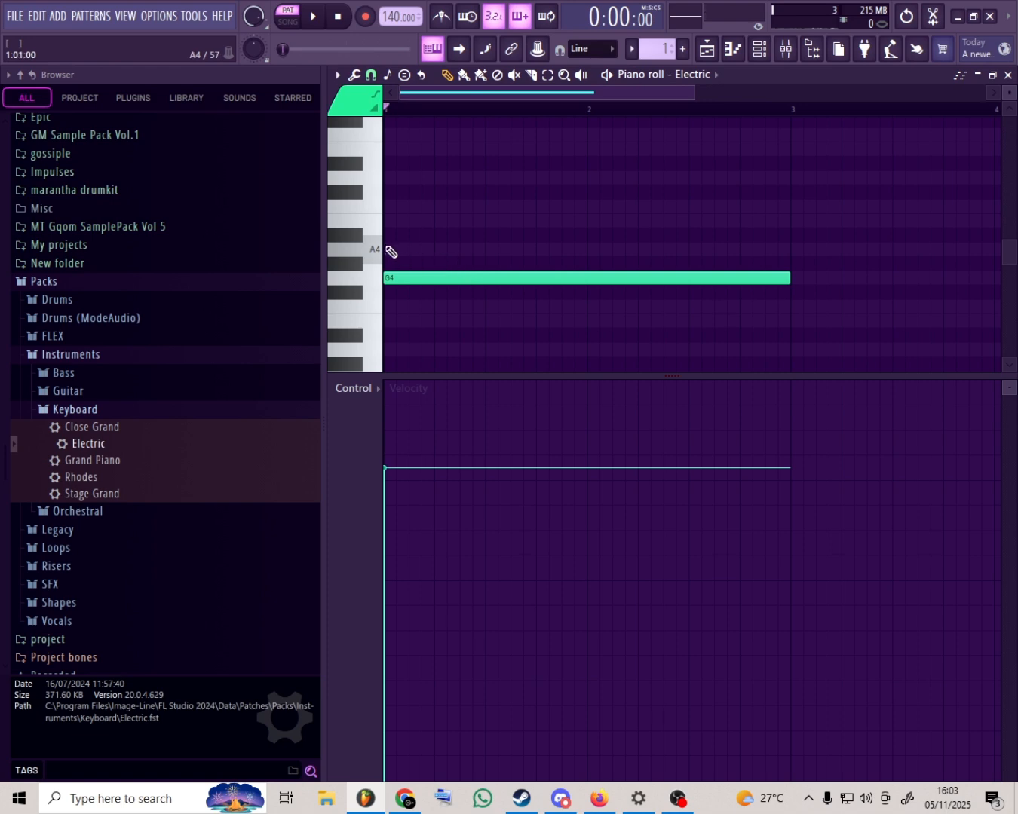
pyautogui.click(386, 221)
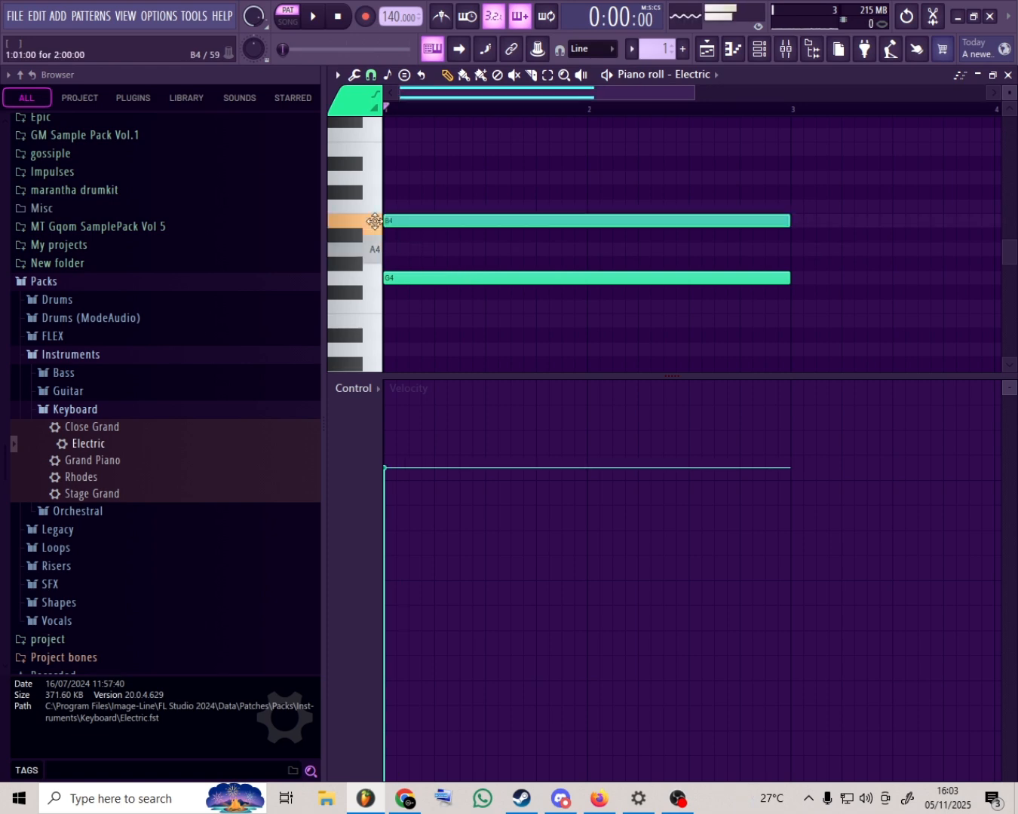
pyautogui.click(393, 178)
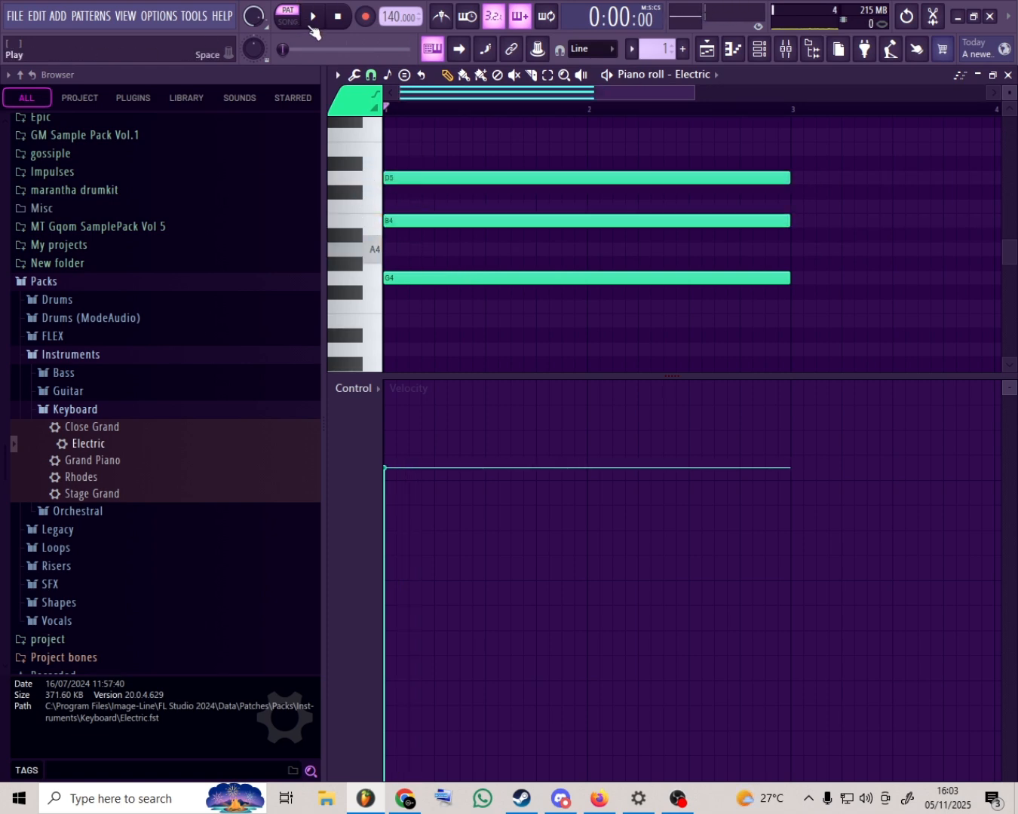
pyautogui.click(311, 25)
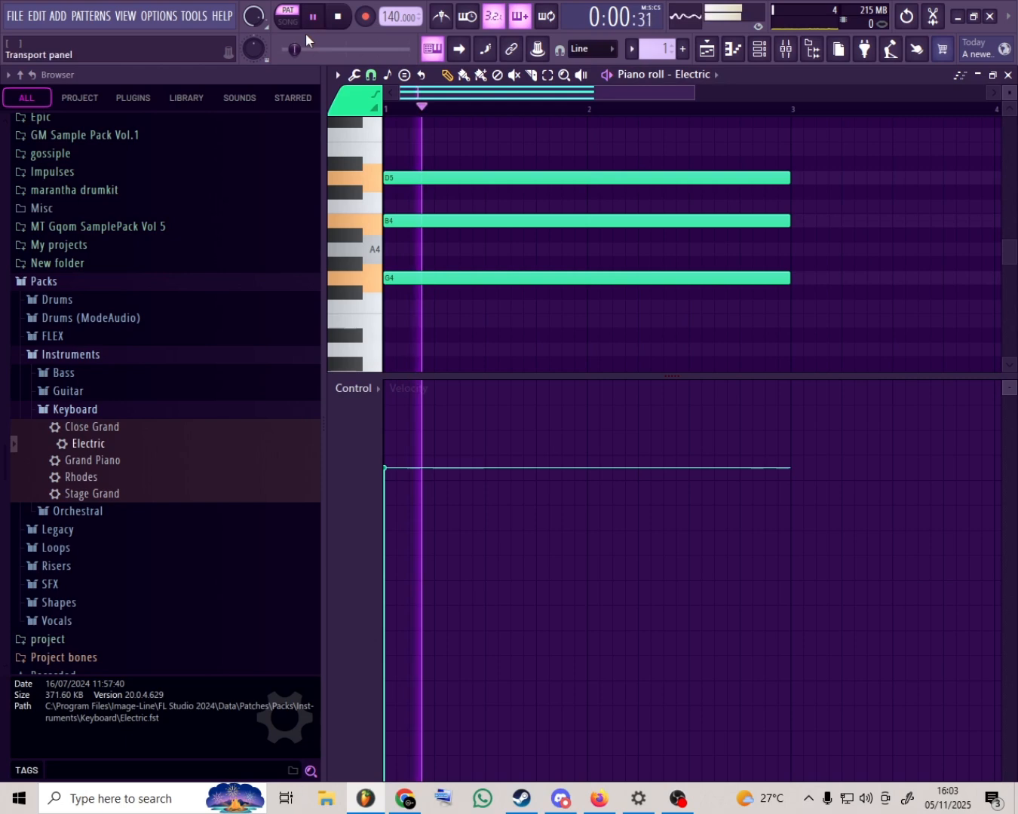
pyautogui.click(341, 16)
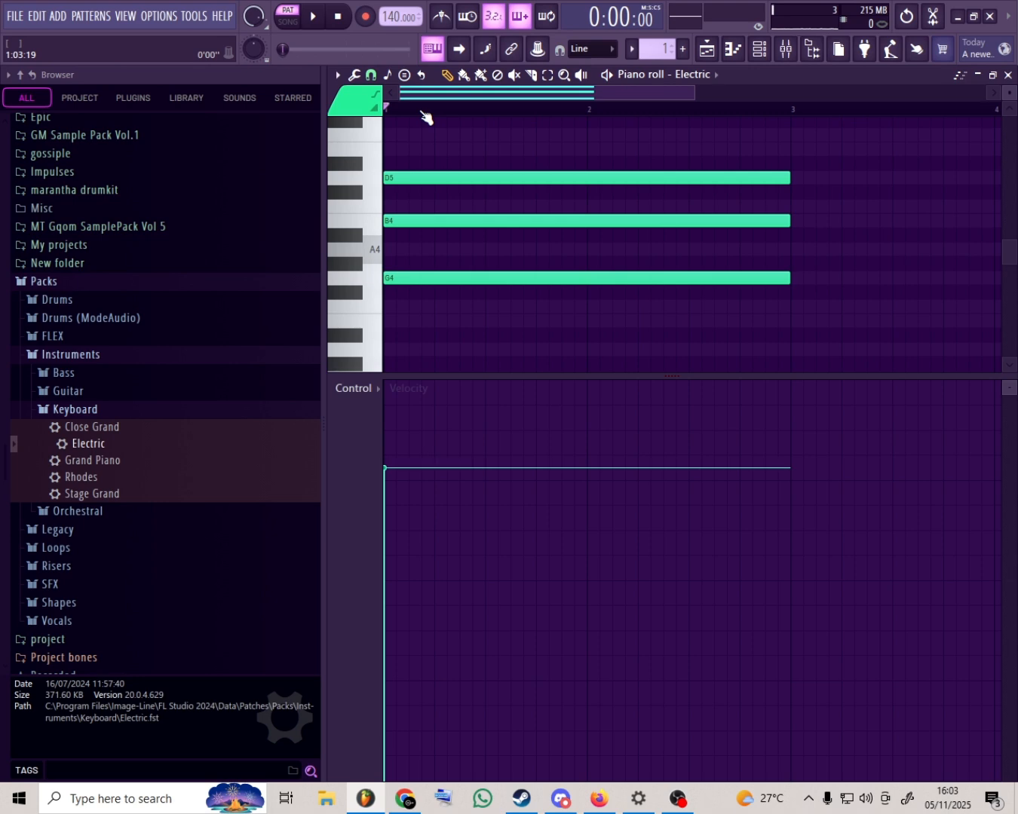
# - Shift the G major chord up one scale step to A4, C5 and E5, playing it before and after the shift
pyautogui.press('space')
pyautogui.press('space')
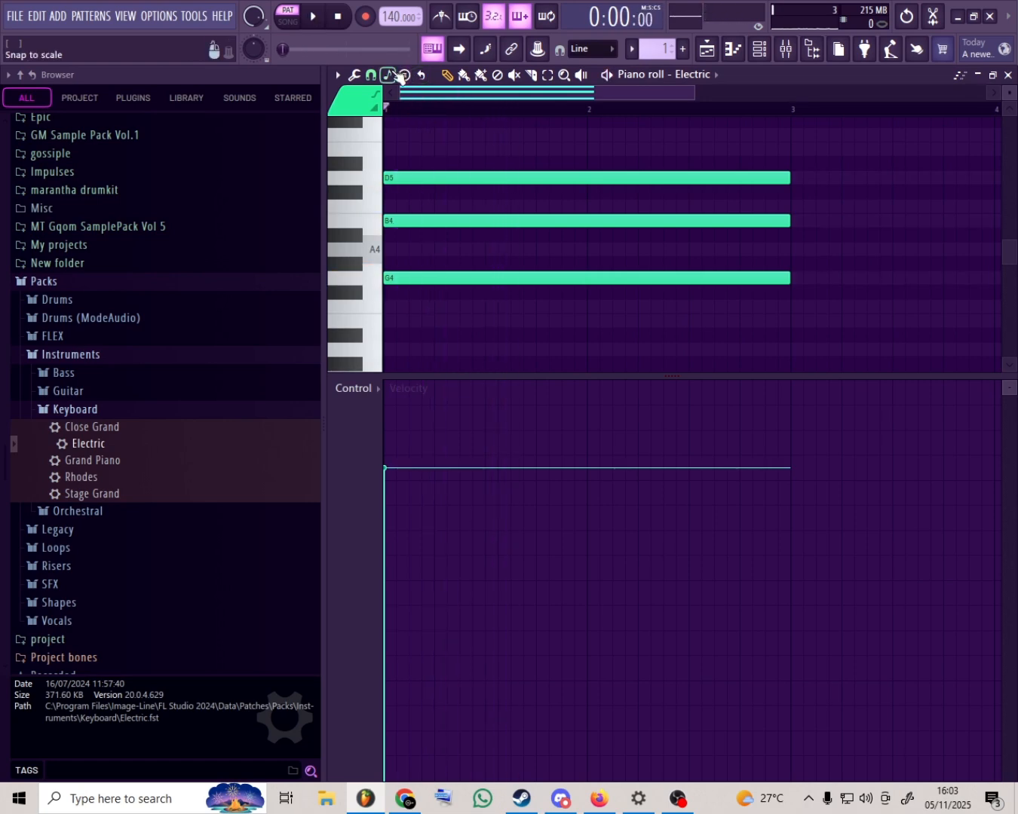
pyautogui.press('Up')
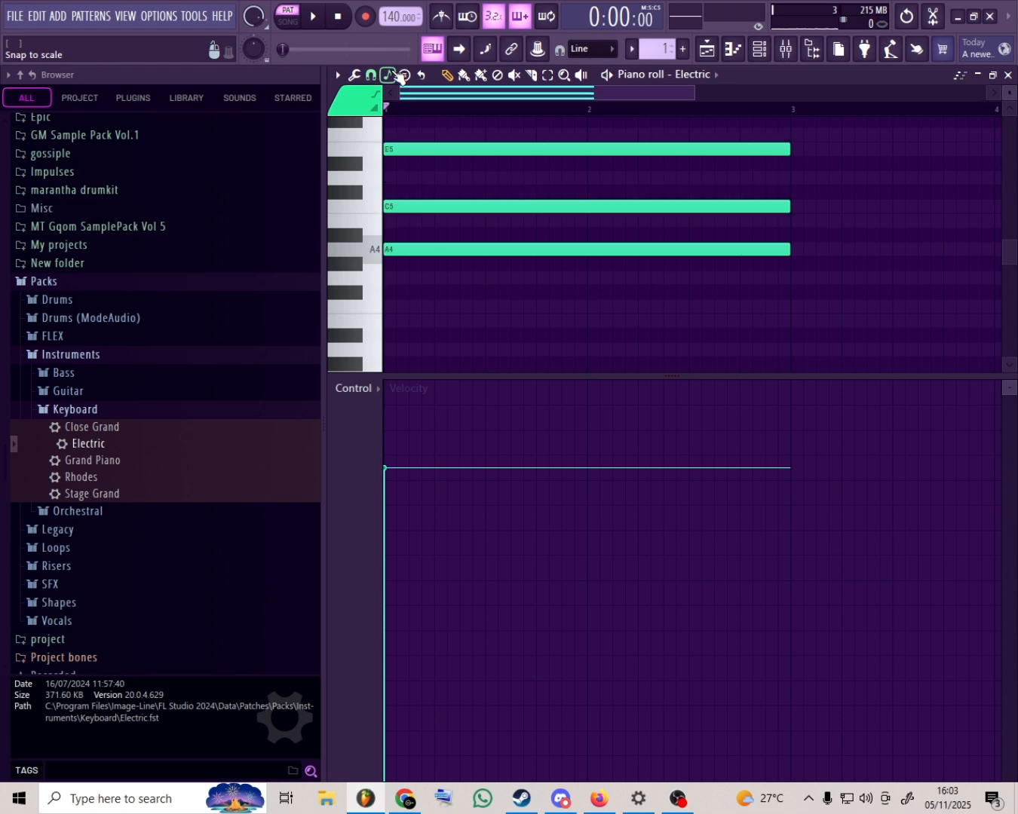
pyautogui.press('space')
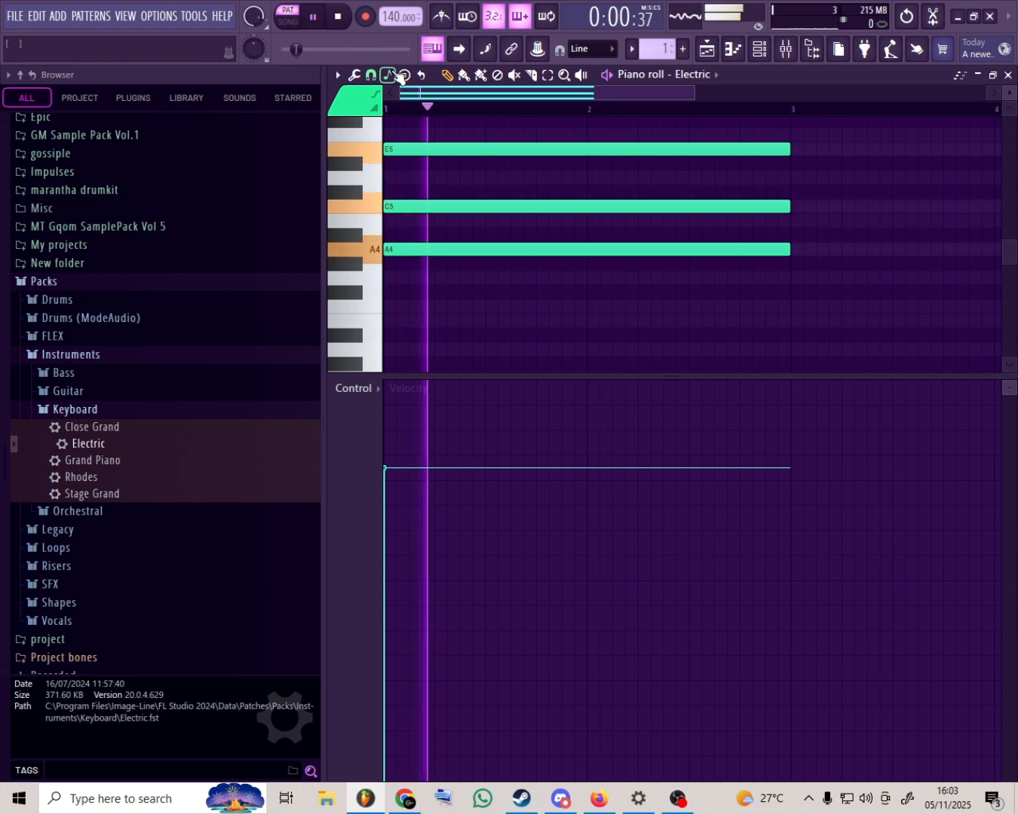
pyautogui.press('space')
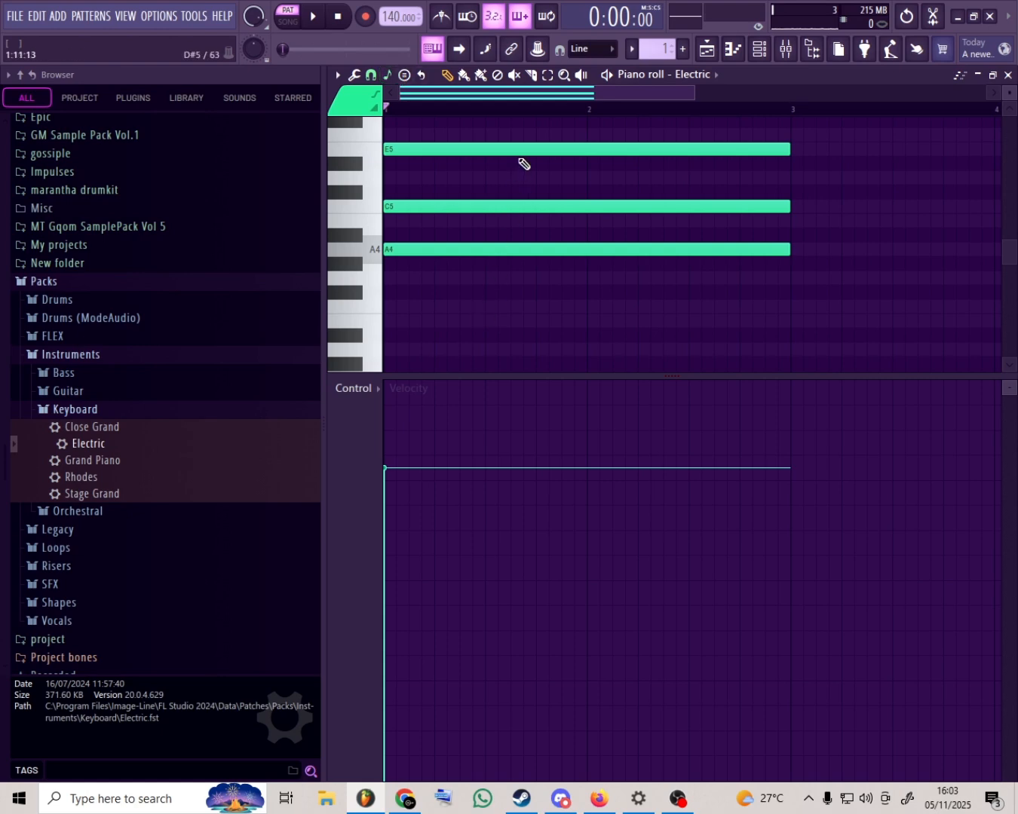
# - Move only the C5 note of the chord up one octave to C6, and play back the spread voicing
pyautogui.scroll(1, 529, 230)
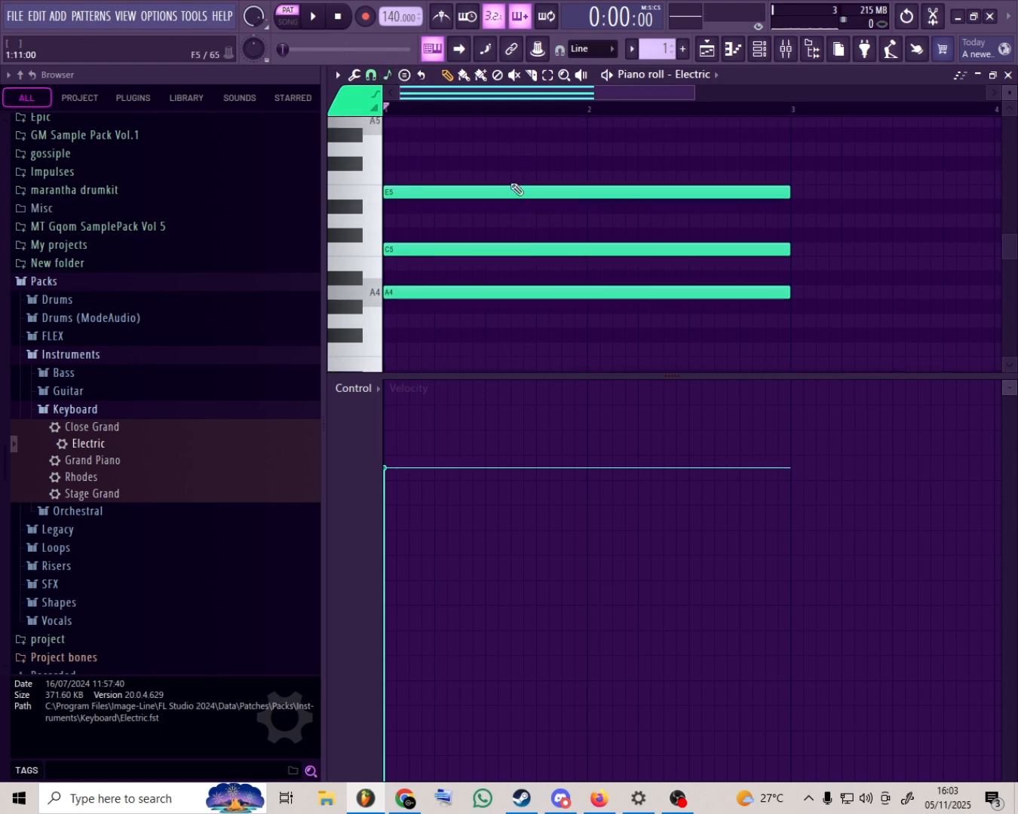
pyautogui.click(548, 75)
pyautogui.moveTo(504, 220); pyautogui.dragTo(508, 254)
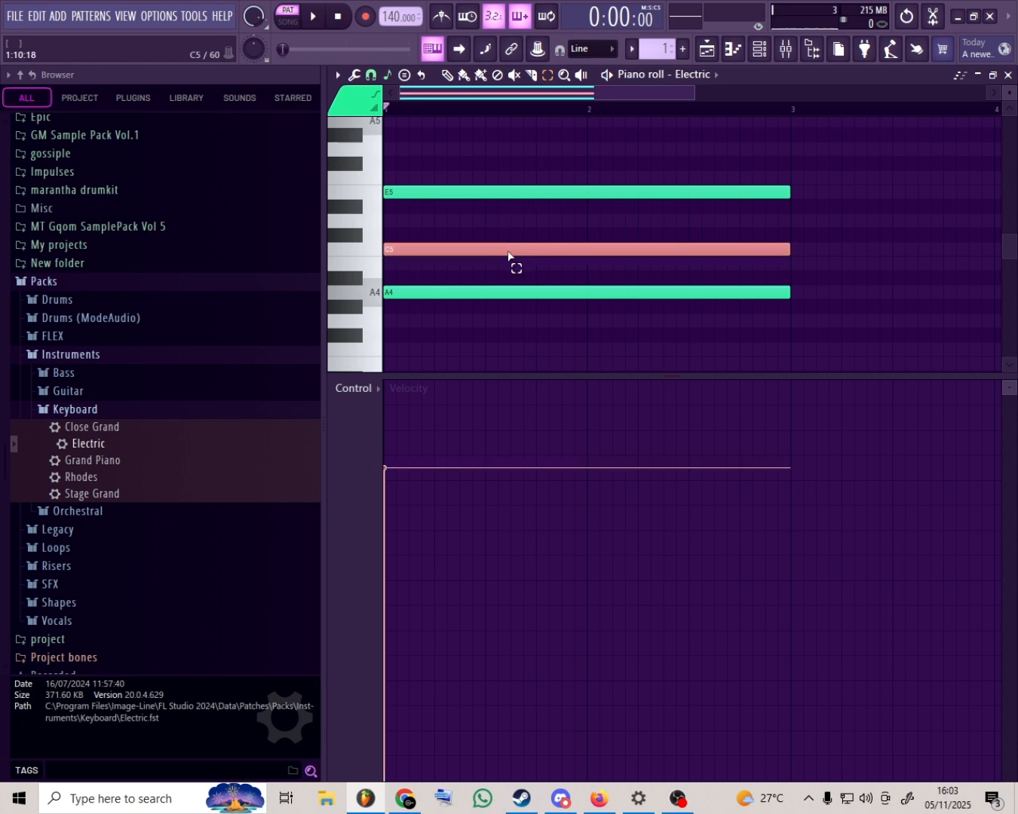
pyautogui.hotkey('ctrl', 'Up')
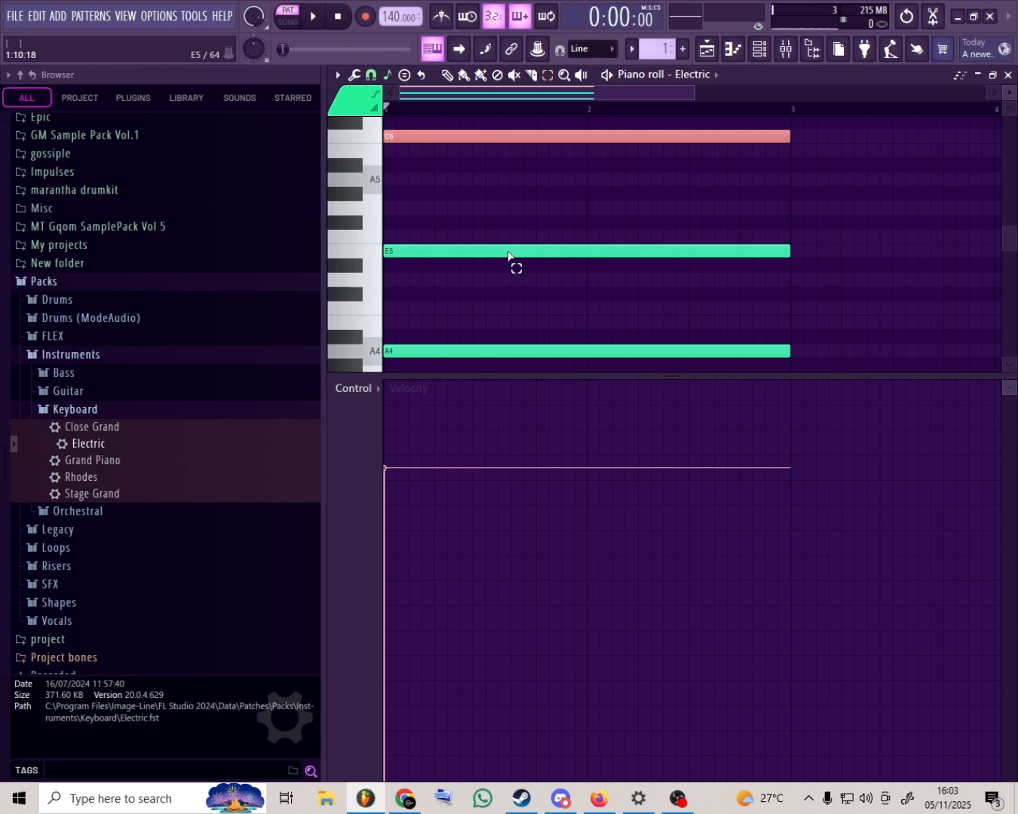
pyautogui.press('space')
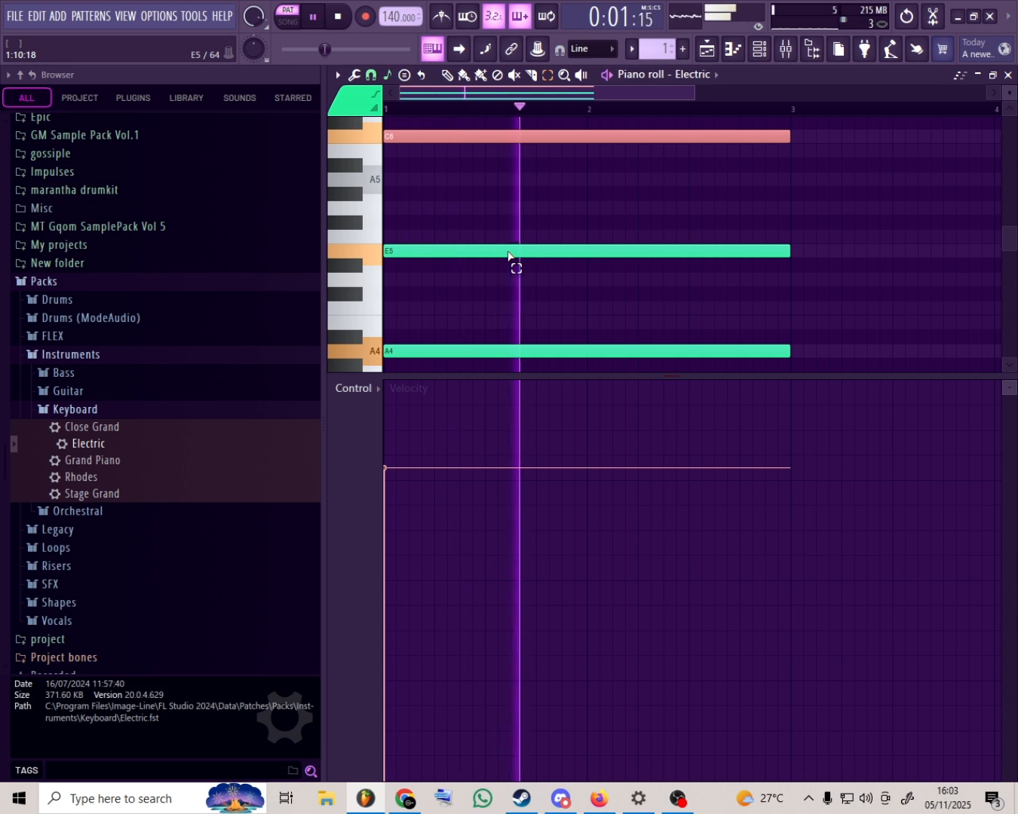
pyautogui.press('space')
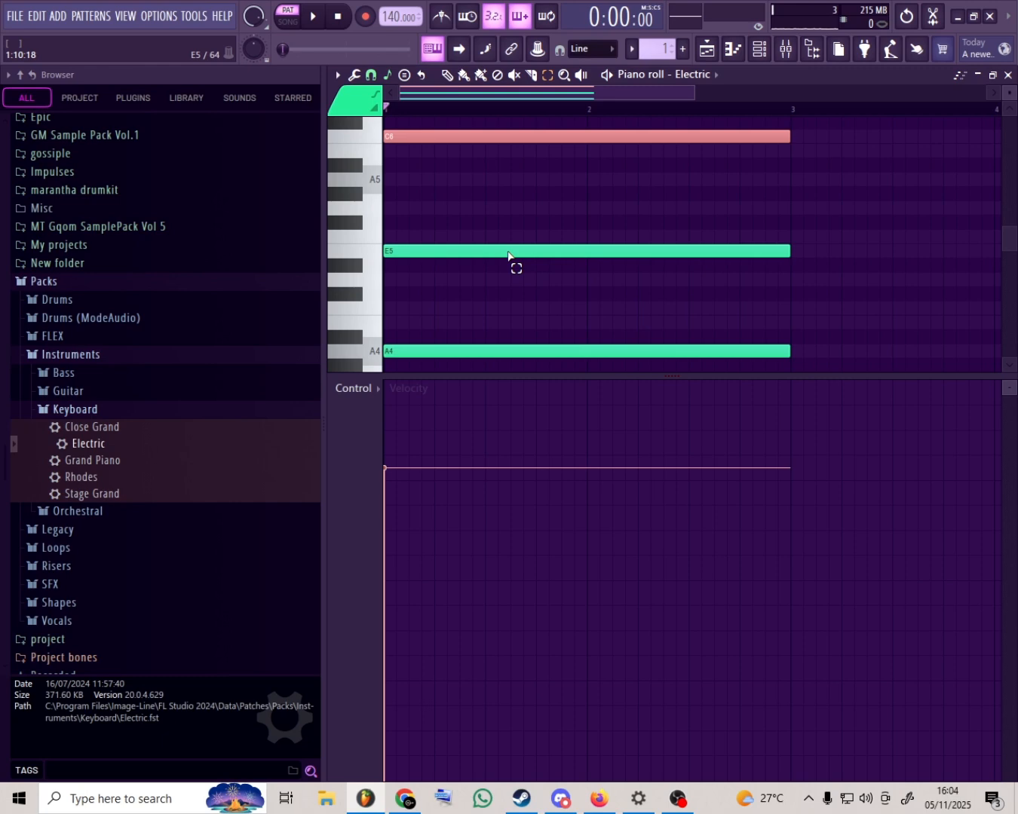
# - Lower the C6 note back to C5, raise the A4 note one octave to A5, and play back the inversion
pyautogui.hotkey('ctrl', 'Down')
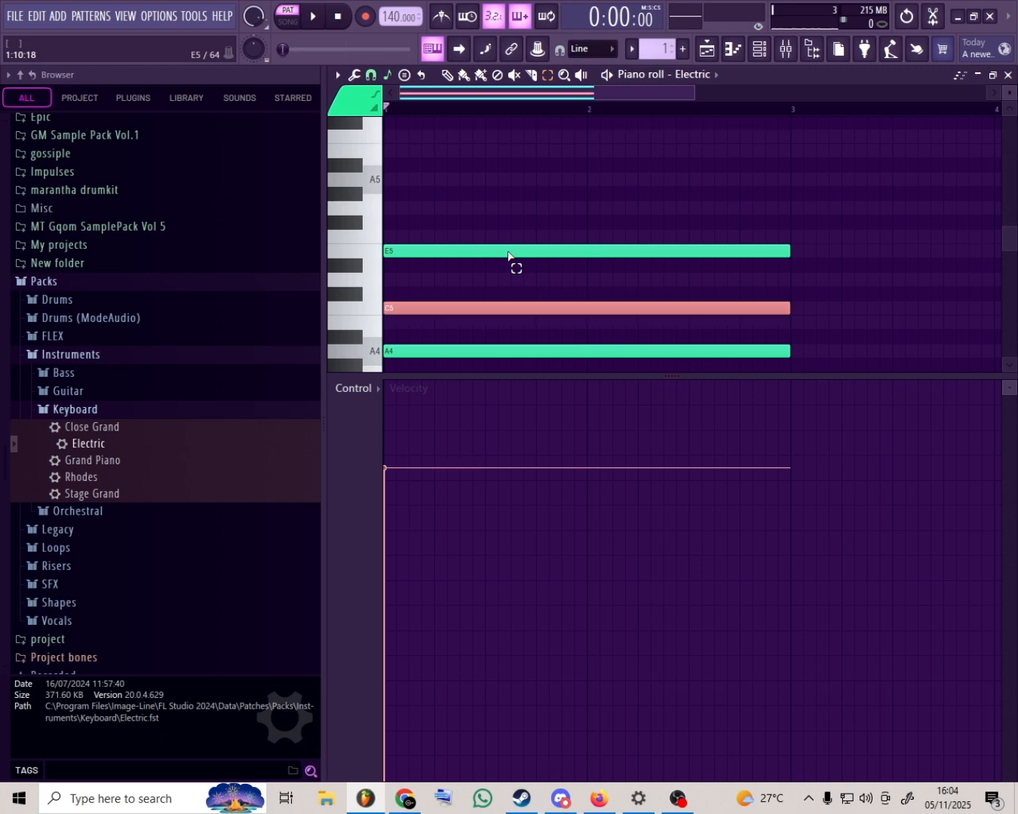
pyautogui.click(508, 351)
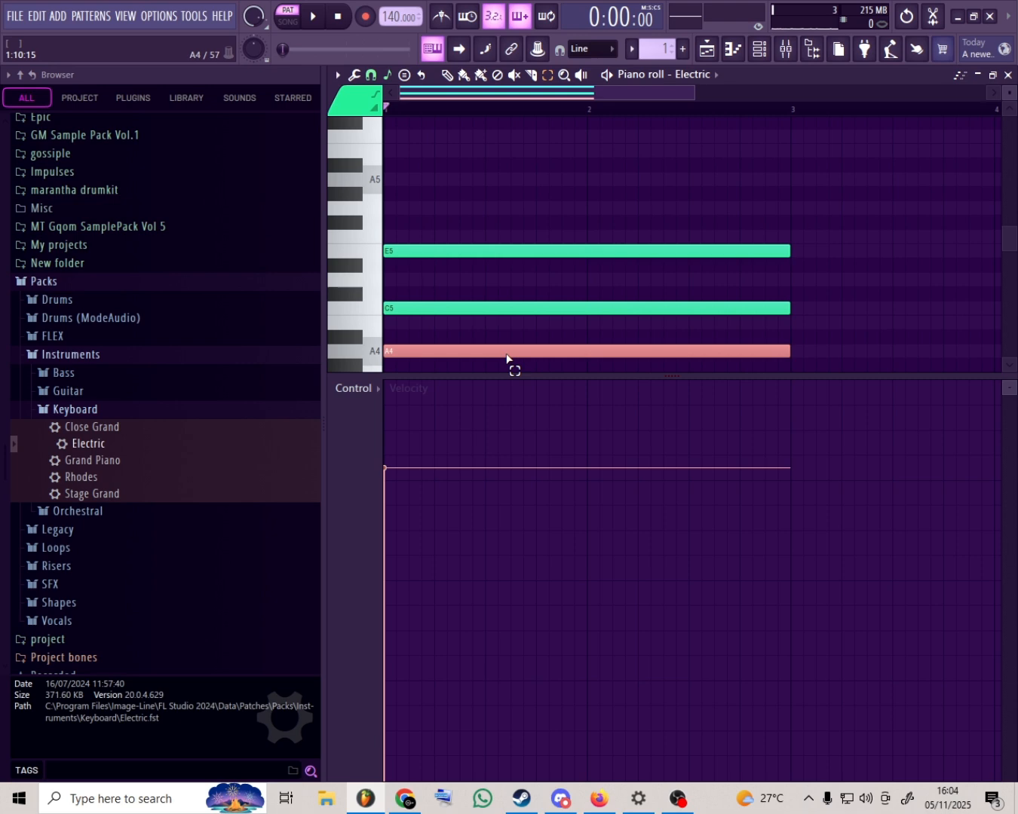
pyautogui.hotkey('ctrl', 'Up')
pyautogui.press('space')
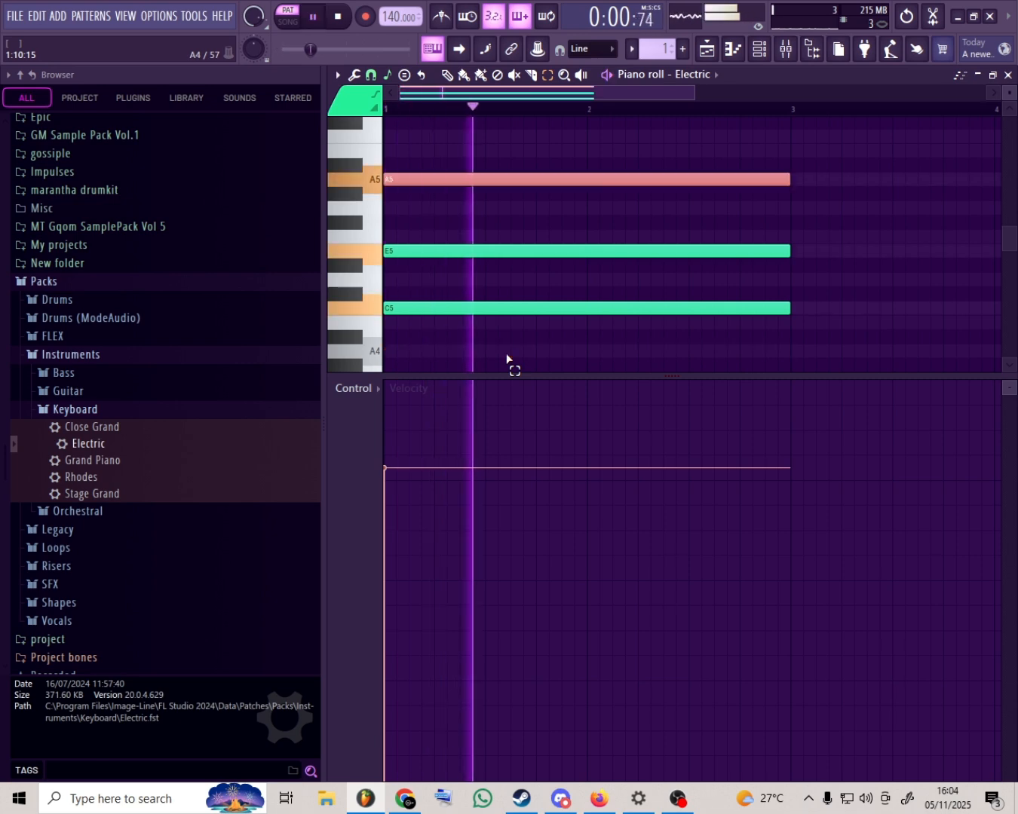
pyautogui.press('space')
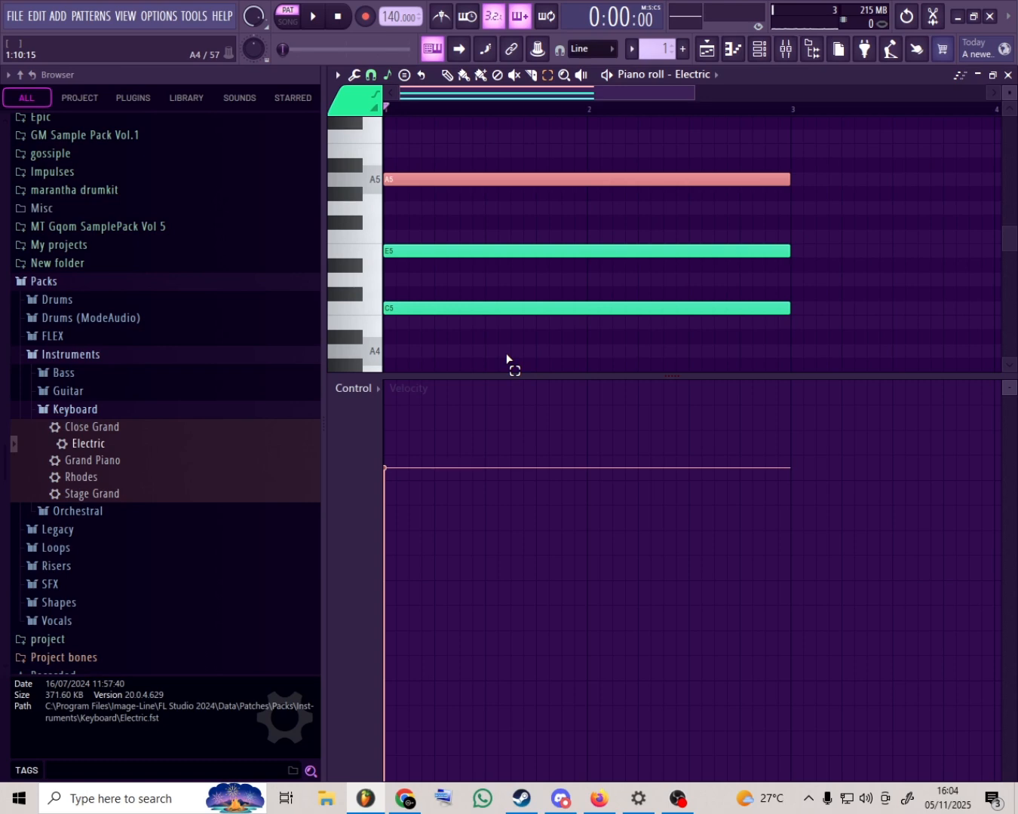
# - Delete the whole C5, E5 and A5 chord from the piano roll
pyautogui.moveTo(601, 160); pyautogui.dragTo(582, 344)
pyautogui.press('Delete')
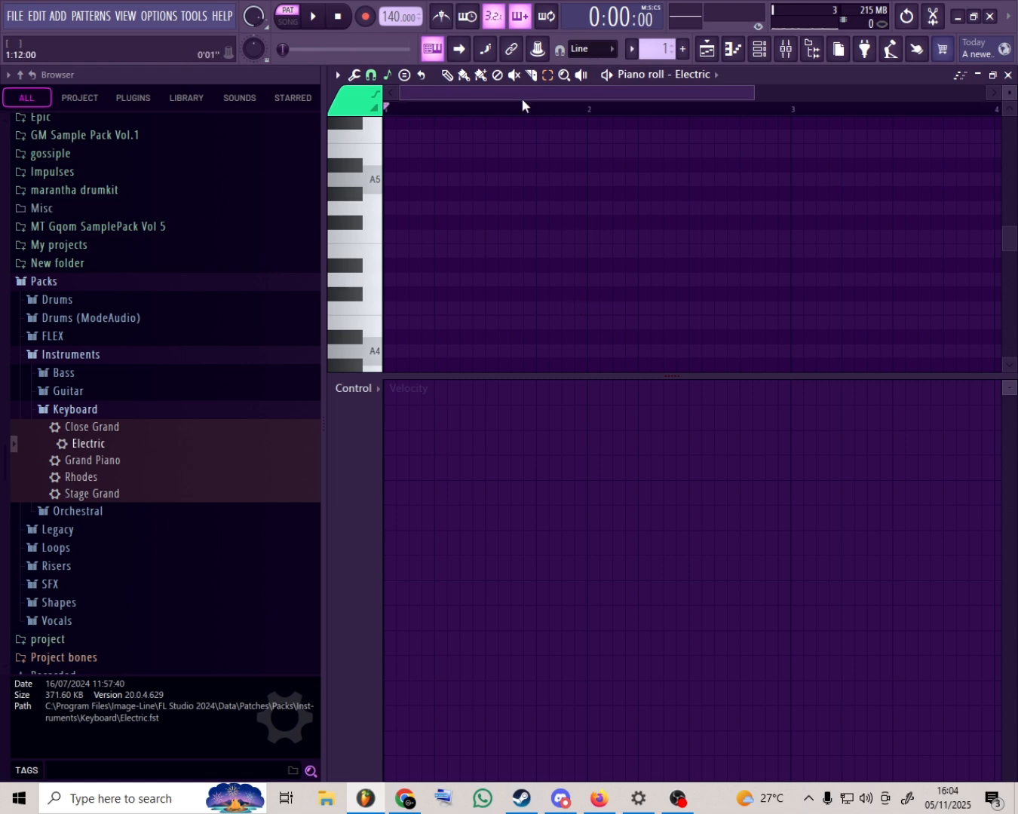
pyautogui.scroll(-3, 520, 108)
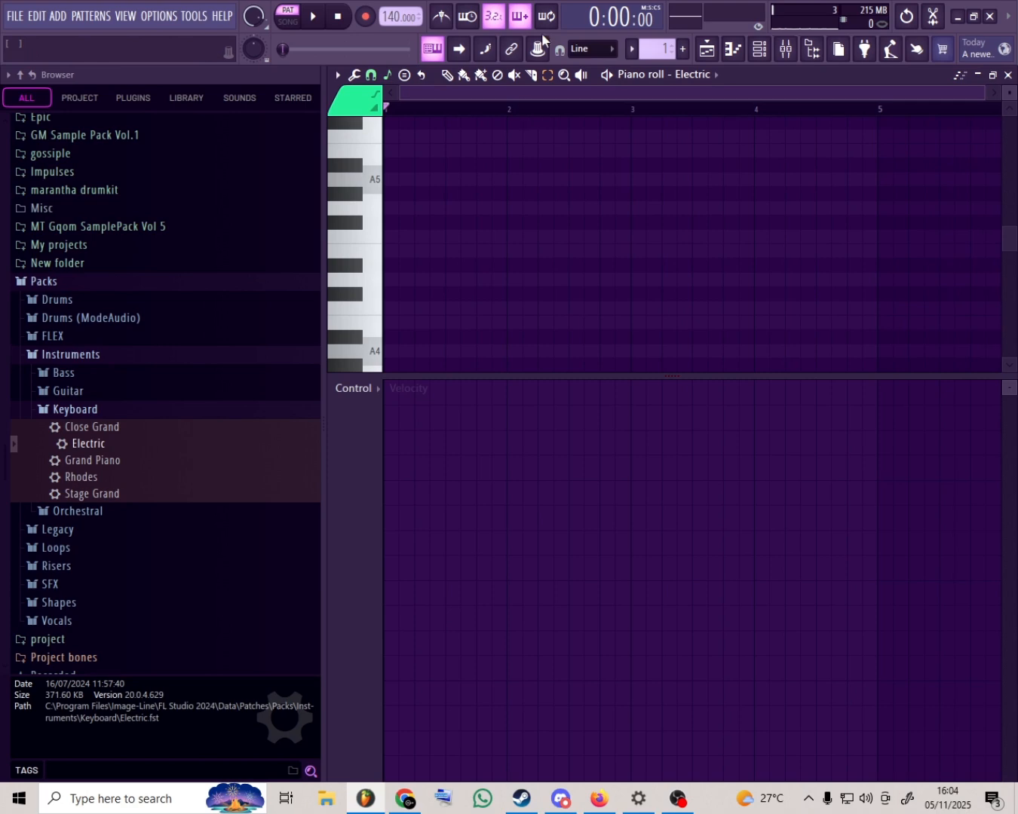
# - Draw a D4 note at the start of bar 1, removing a misplaced F4 first, and shorten it to one bar
pyautogui.click(447, 74)
pyautogui.scroll(-3, 438, 164)
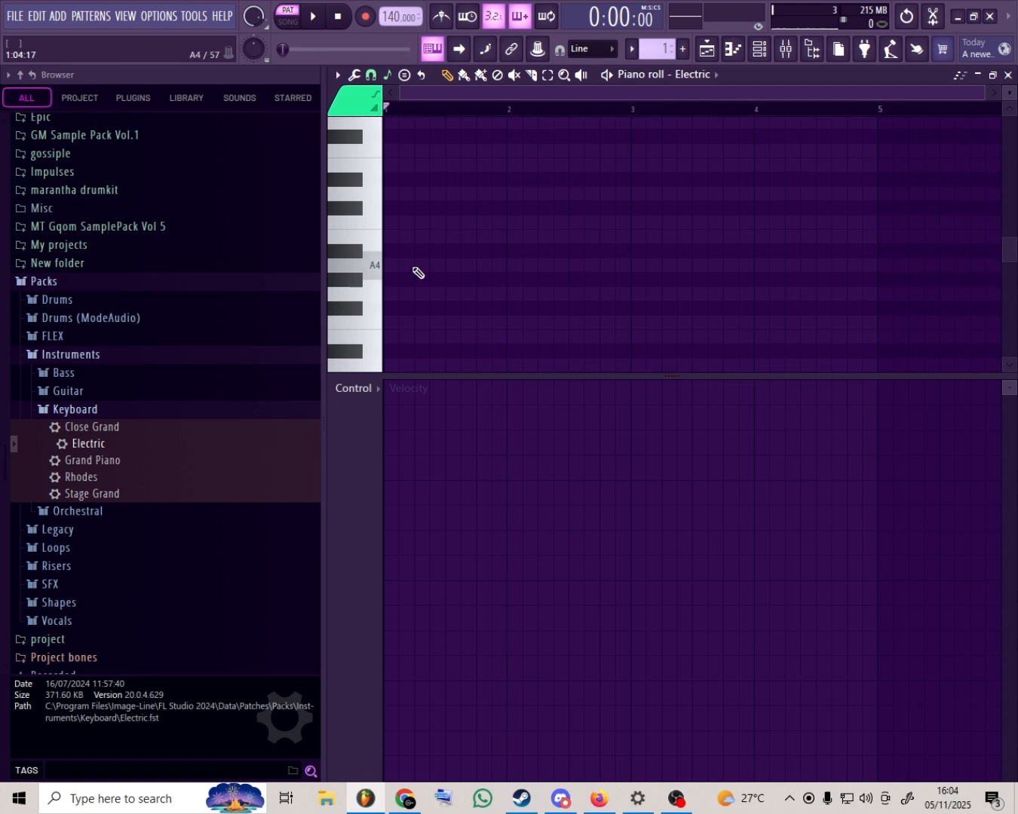
pyautogui.moveTo(401, 321); pyautogui.dragTo(390, 325)
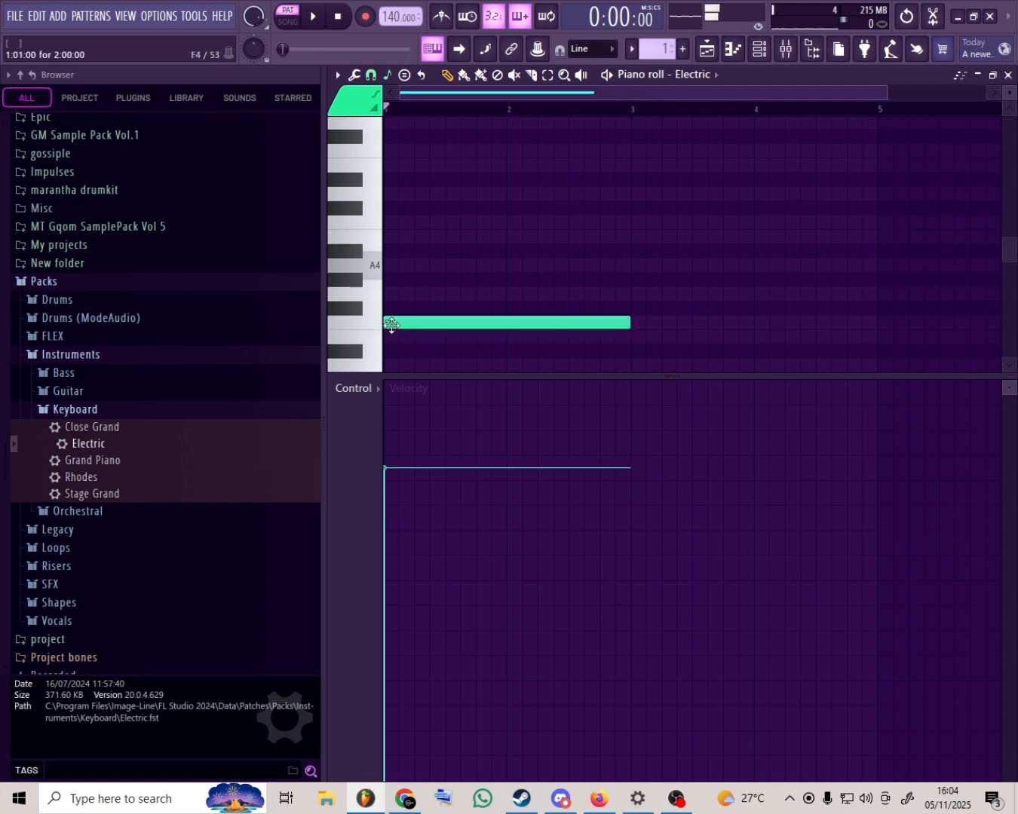
pyautogui.rightClick(389, 325)
pyautogui.scroll(-1, 401, 353)
pyautogui.scroll(-2, 405, 355)
pyautogui.click(404, 280)
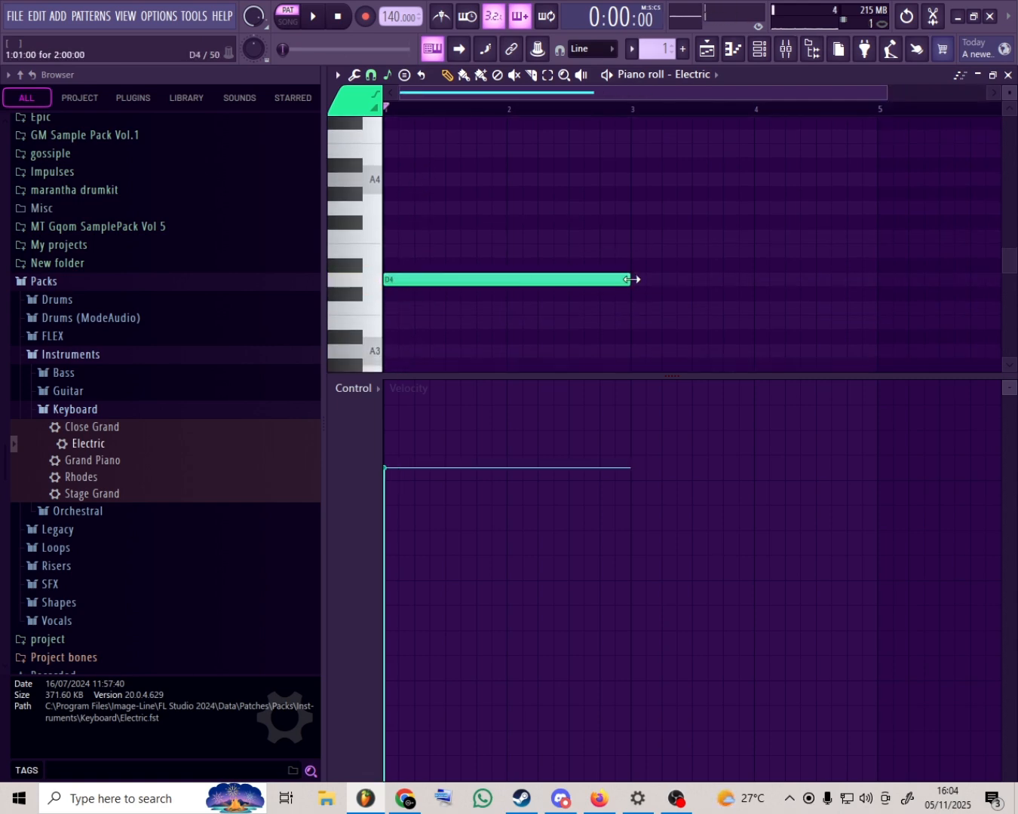
pyautogui.moveTo(619, 282); pyautogui.dragTo(505, 294)
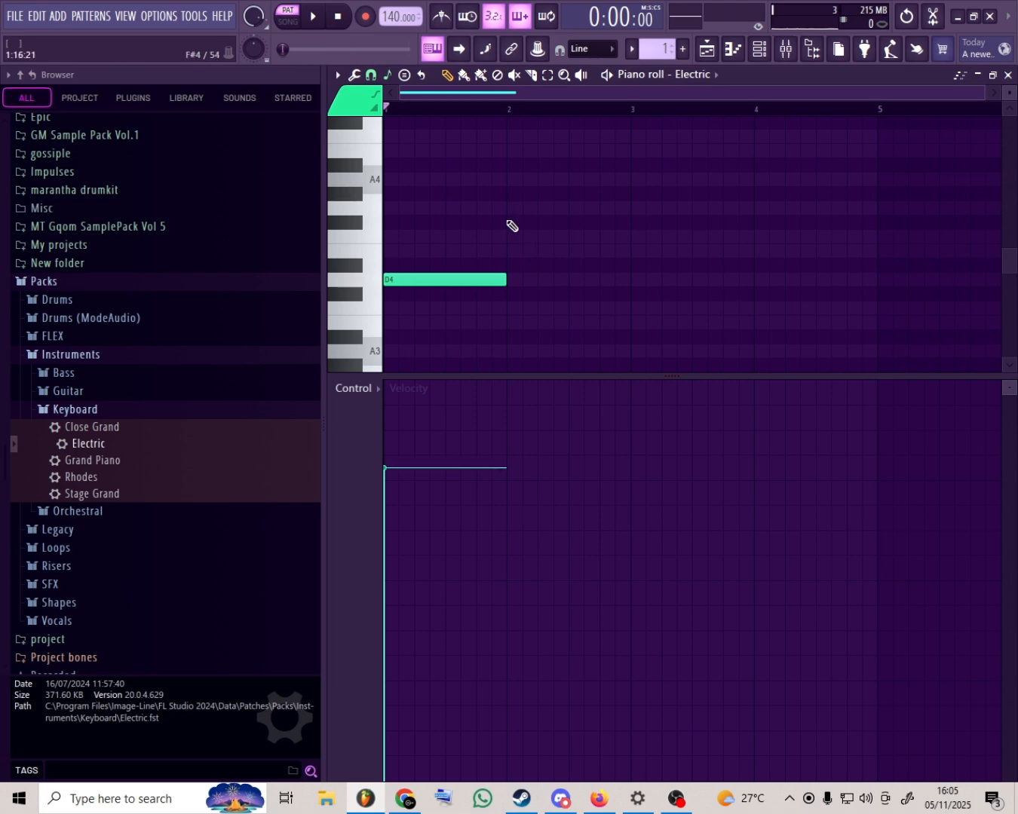
pyautogui.moveTo(500, 279)
pyautogui.mouseDown()
pyautogui.moveTo(632, 278)
pyautogui.moveTo(502, 296)
pyautogui.mouseUp()
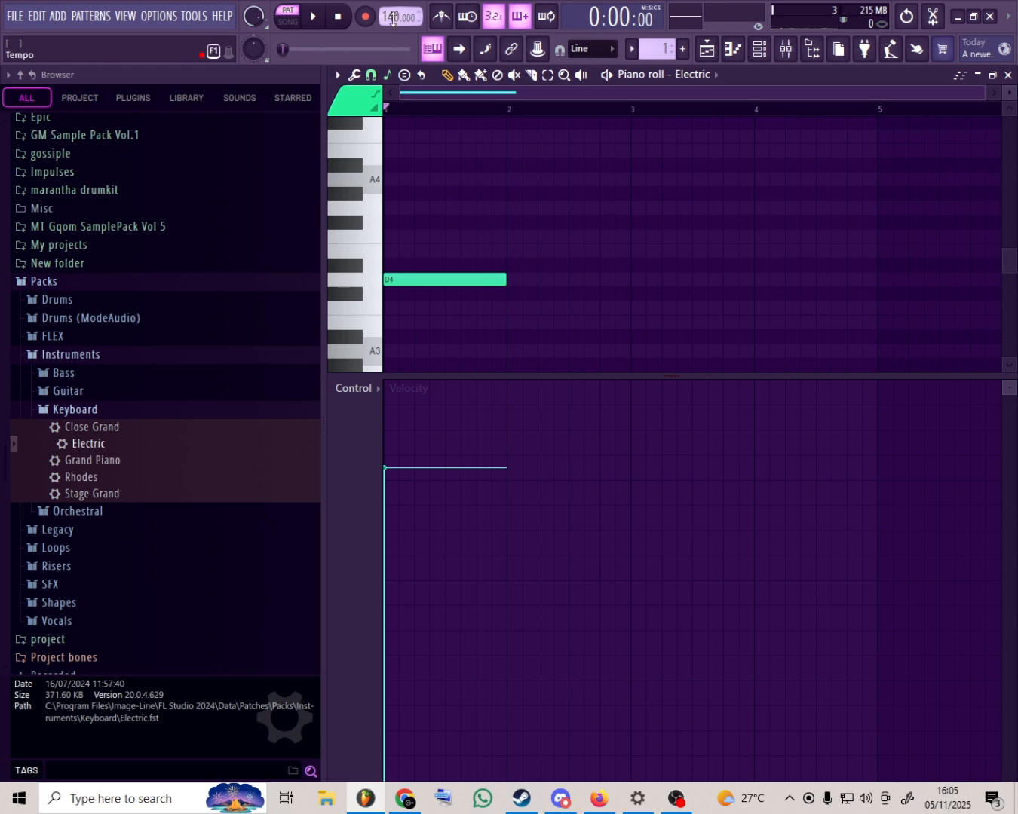
# - Set the tempo to 113 and complete the D minor chord in bar 1 with one-bar F4 and A4 notes
pyautogui.moveTo(395, 17)
pyautogui.mouseDown()
pyautogui.moveTo(396, 29)
pyautogui.moveTo(389, 21)
pyautogui.mouseUp()
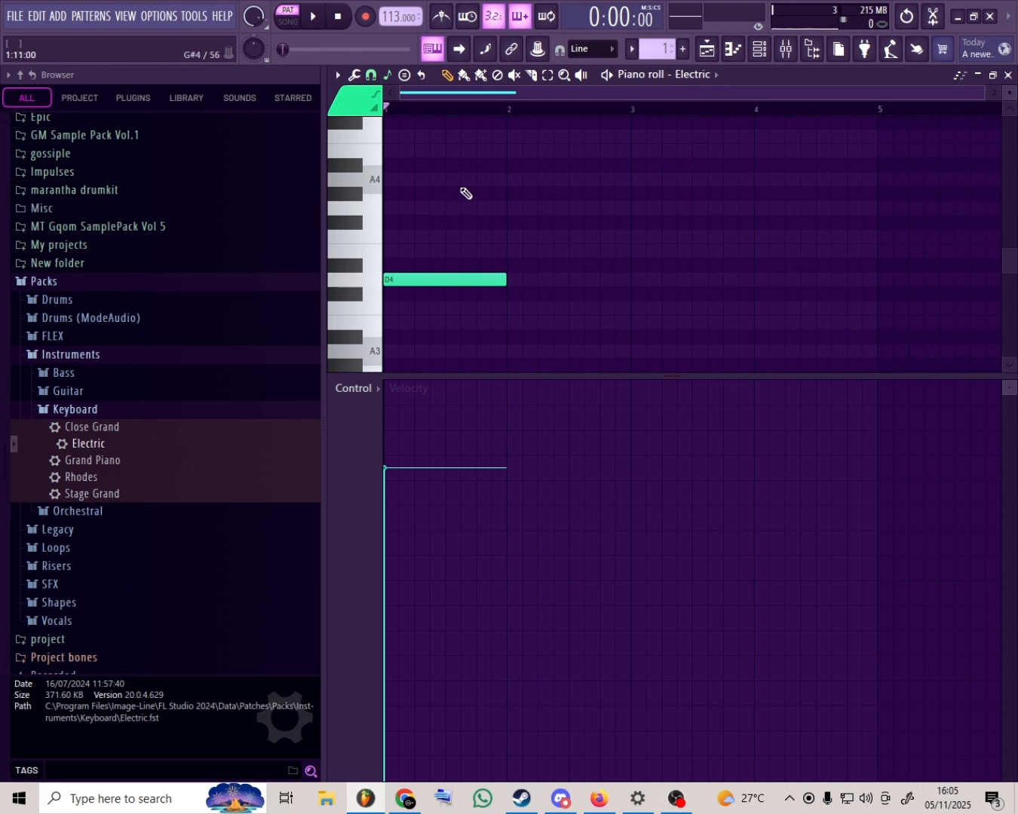
pyautogui.click(389, 236)
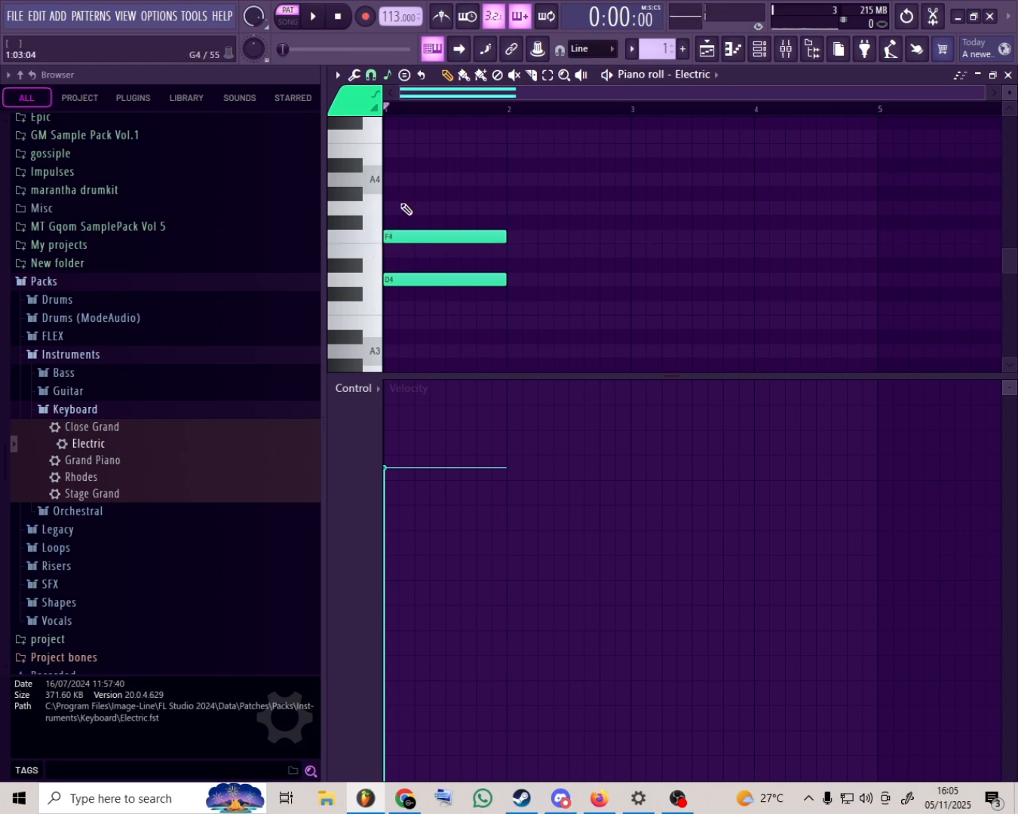
pyautogui.click(407, 179)
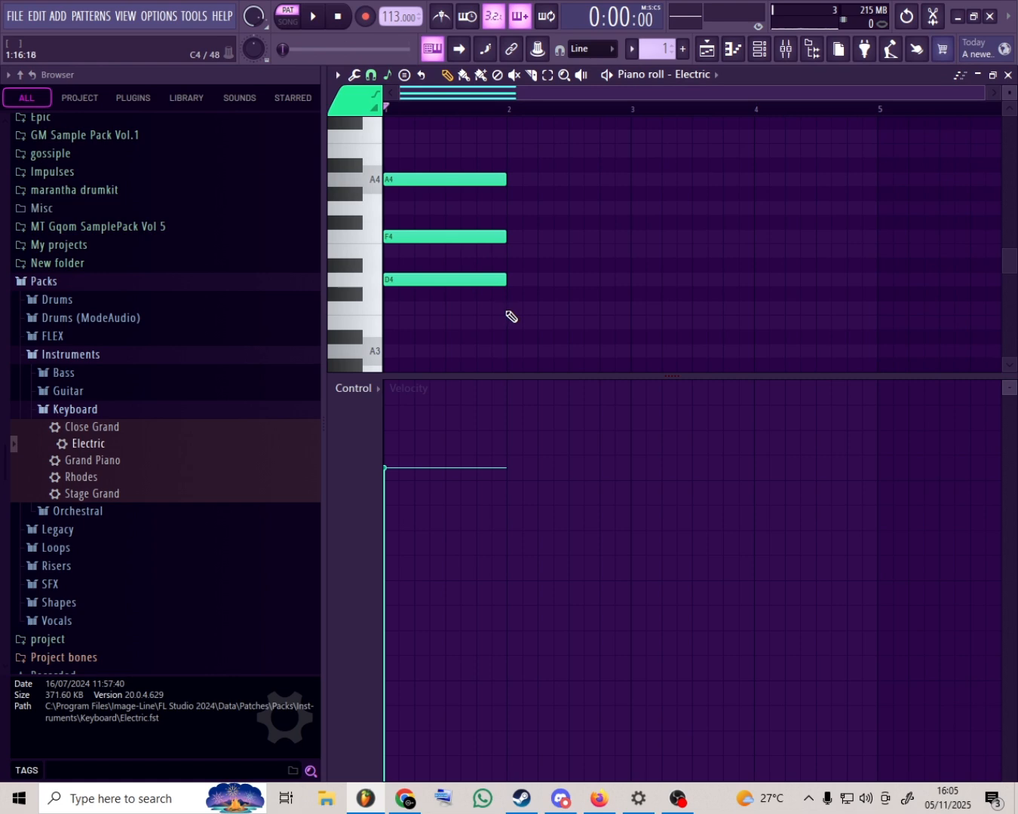
# - Build a one-bar F major chord from F4, A4 and C5 in bar 2
pyautogui.click(510, 237)
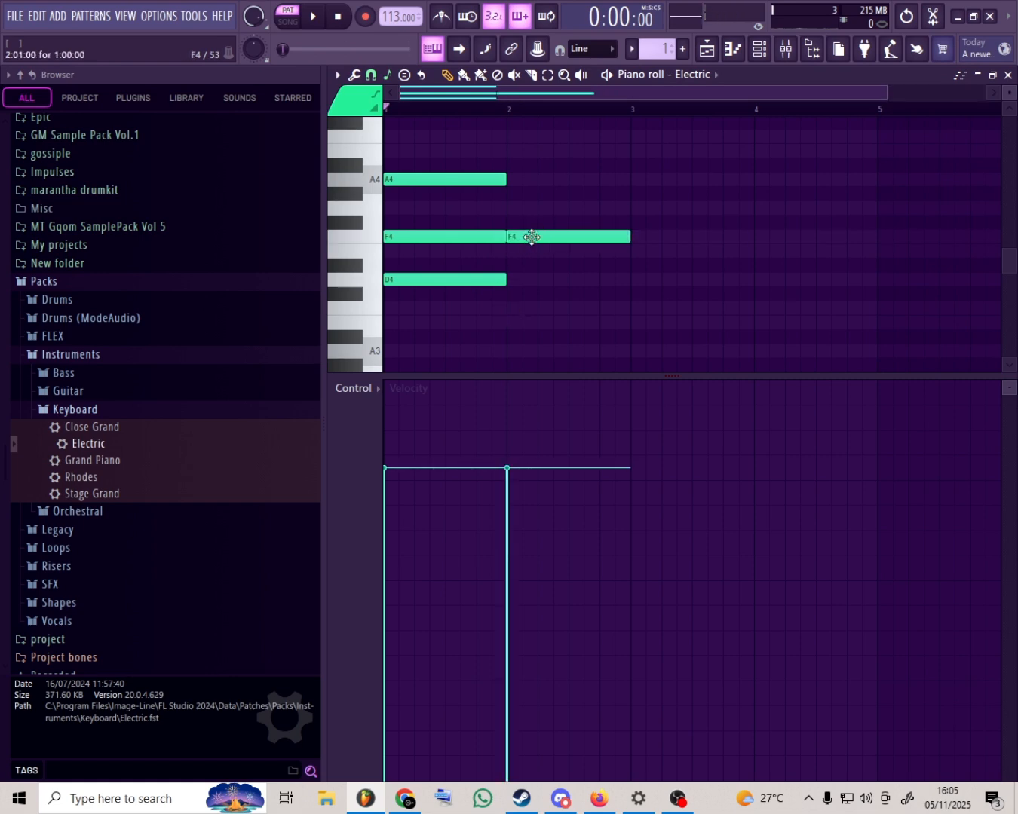
pyautogui.click(510, 179)
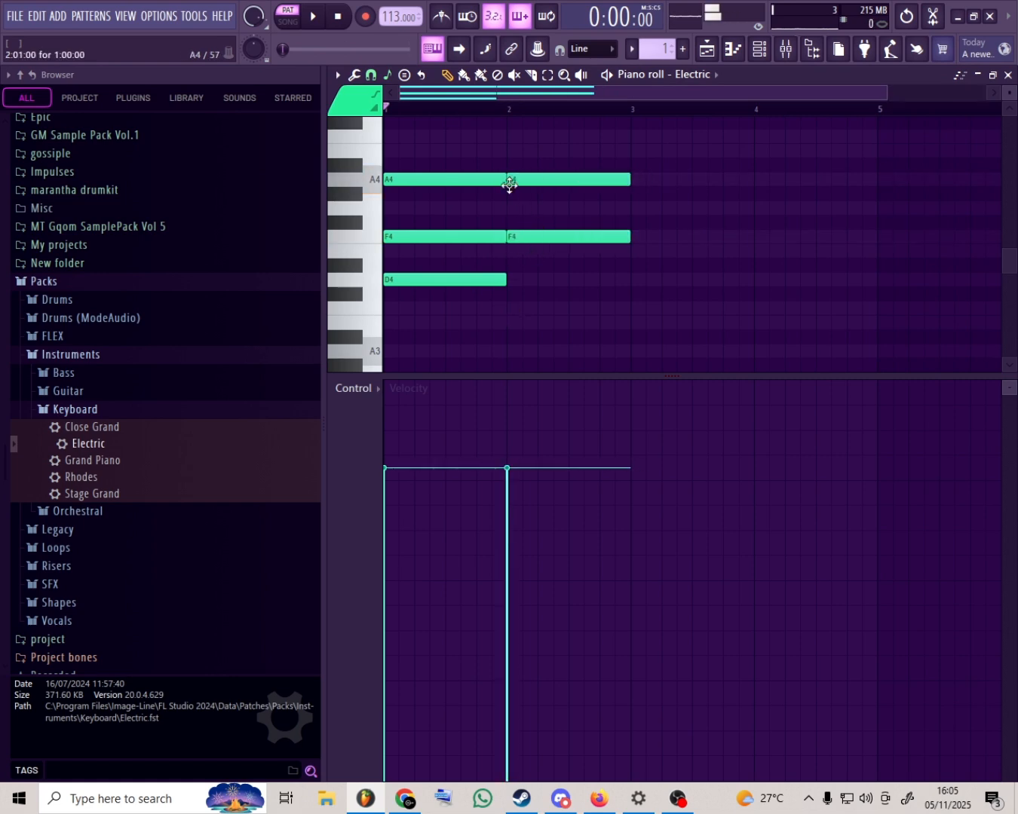
pyautogui.scroll(2, 512, 189)
pyautogui.click(509, 223)
pyautogui.scroll(-2, 532, 231)
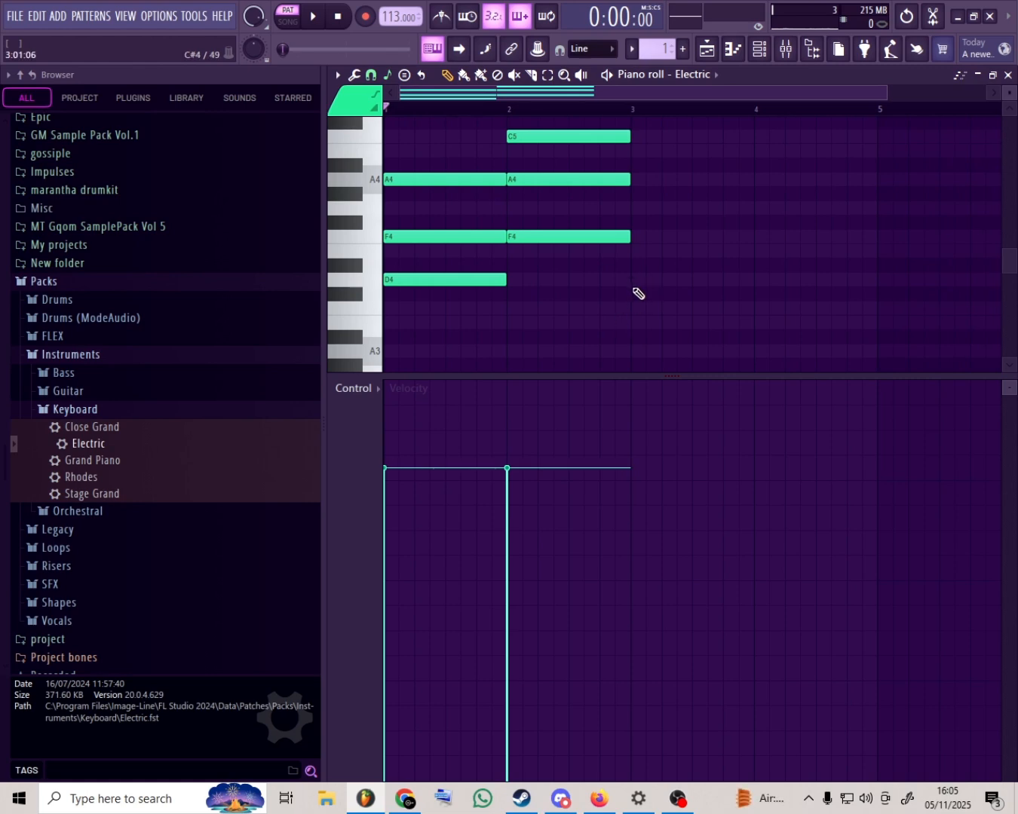
# - Build a one-bar A minor chord from A4, C5 and E5 in bar 3, aligning C5 with the bar's start
pyautogui.scroll(1, 648, 265)
pyautogui.click(638, 224)
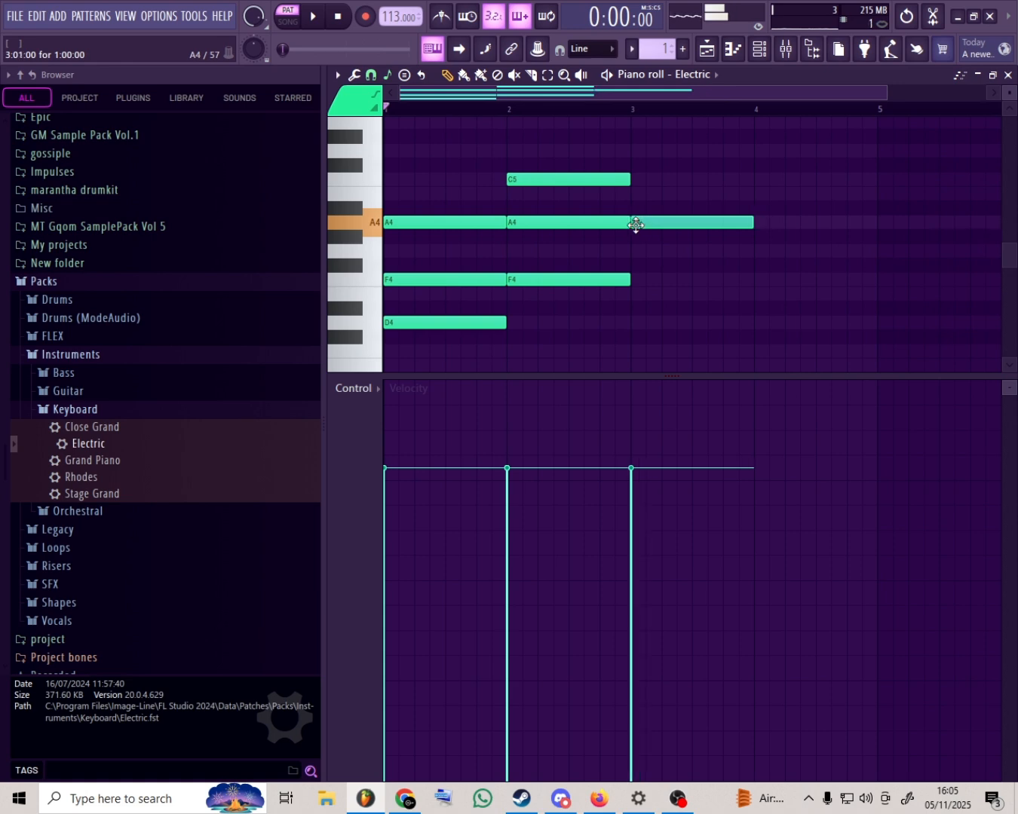
pyautogui.click(637, 178)
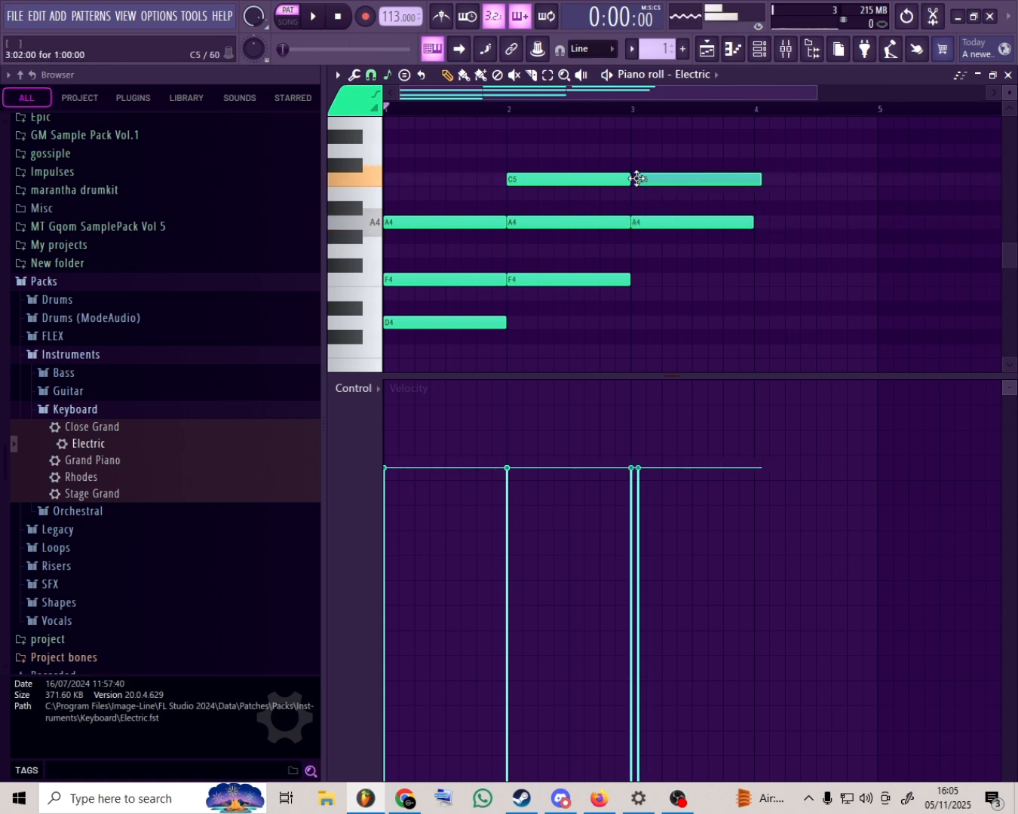
pyautogui.moveTo(637, 179); pyautogui.dragTo(635, 180)
pyautogui.click(635, 123)
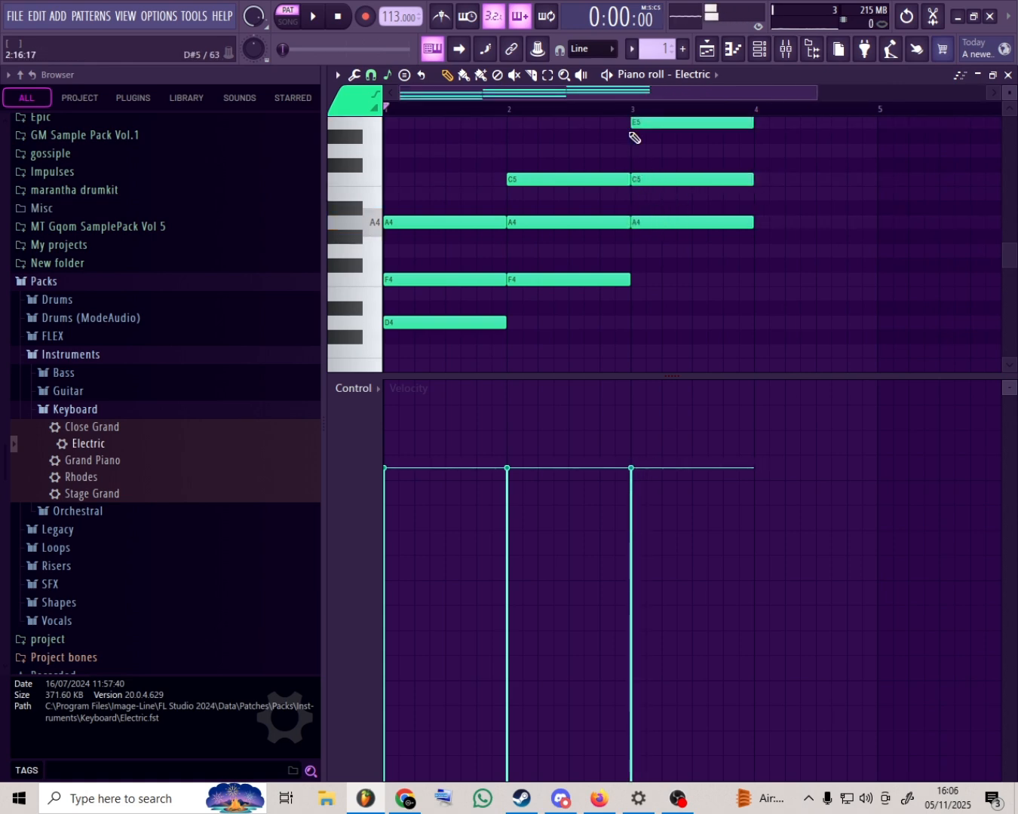
# - Build a one-bar G major chord from G4, B4 and D5 in bar 4, and play back the four-chord progression
pyautogui.click(760, 253)
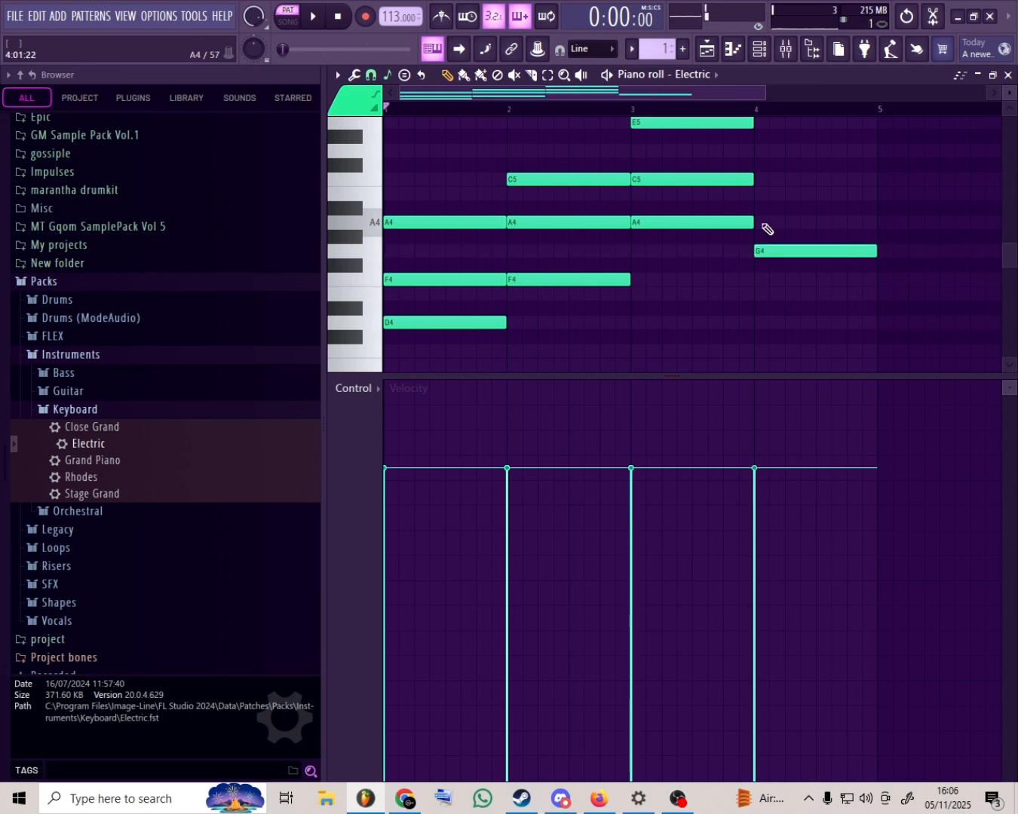
pyautogui.click(760, 195)
pyautogui.click(759, 152)
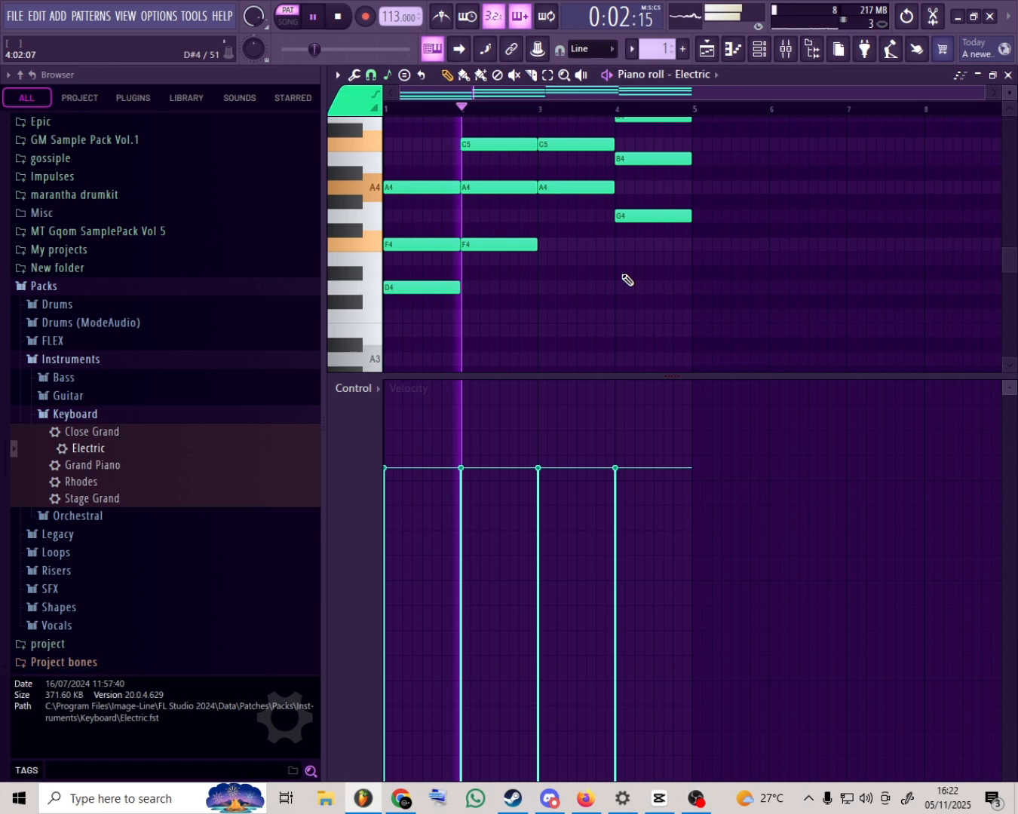
pyautogui.scroll(4, 624, 280)
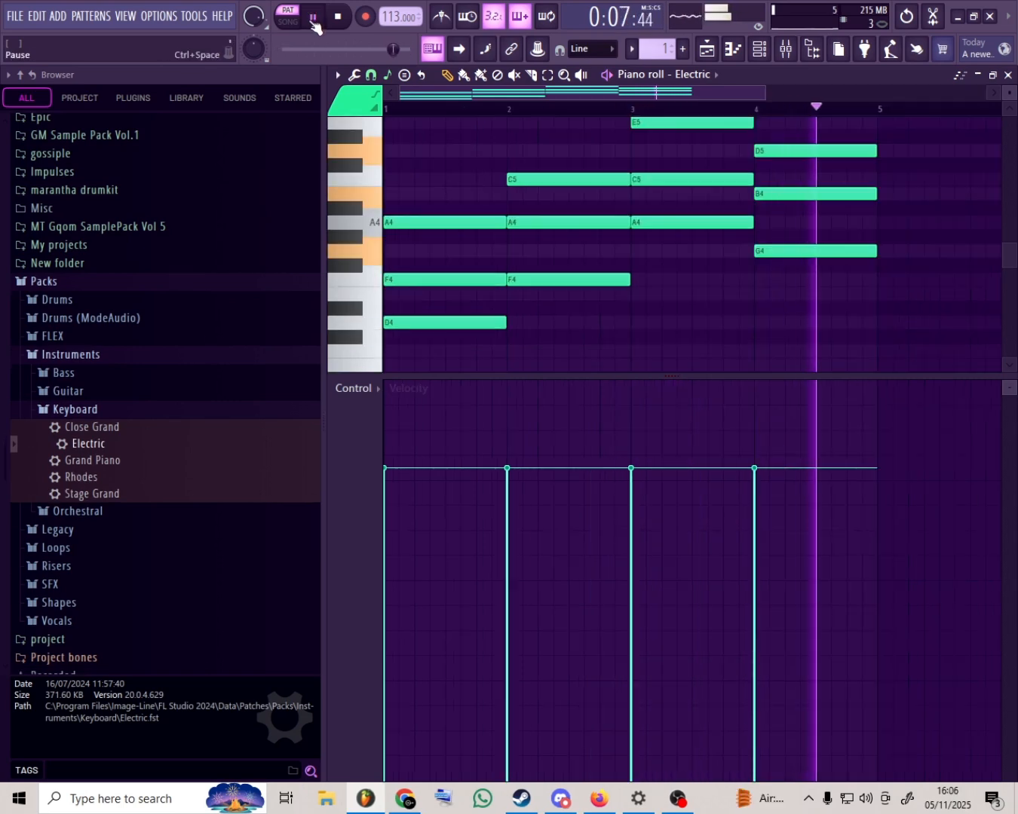
pyautogui.click(312, 21)
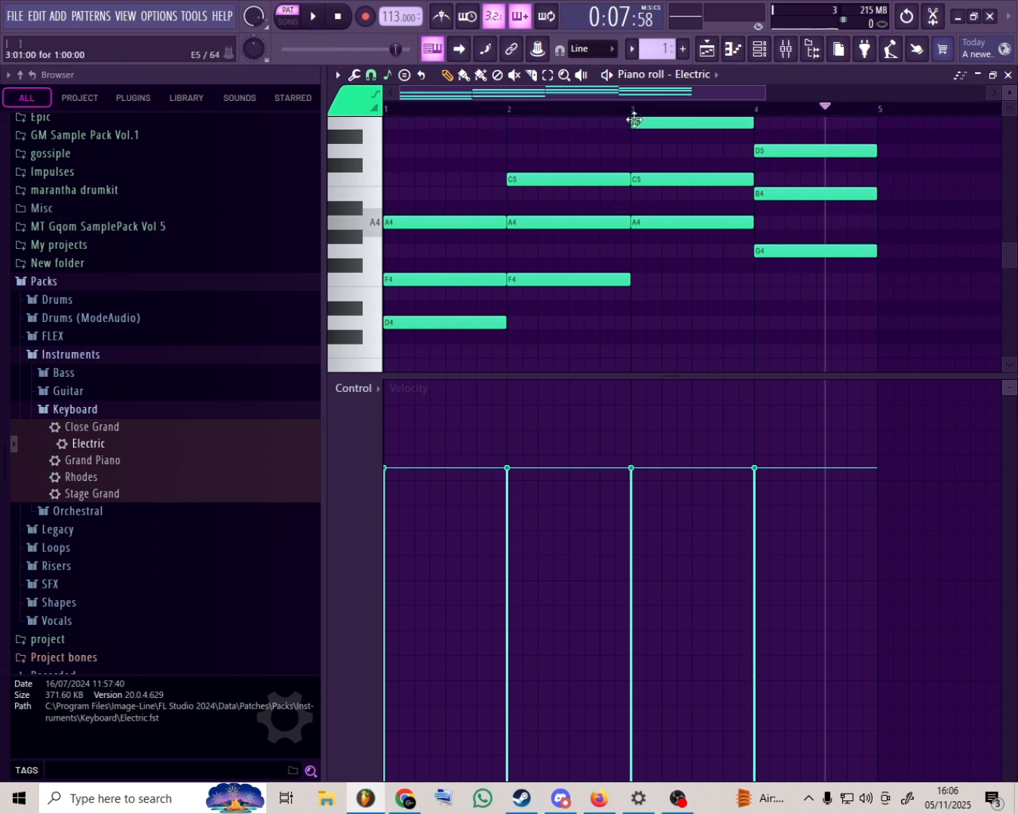
# - Highlight the chords of bars 1–2 and bars 3–4 in turn to compare how high their notes sit
pyautogui.scroll(3, 663, 188)
pyautogui.click(661, 165)
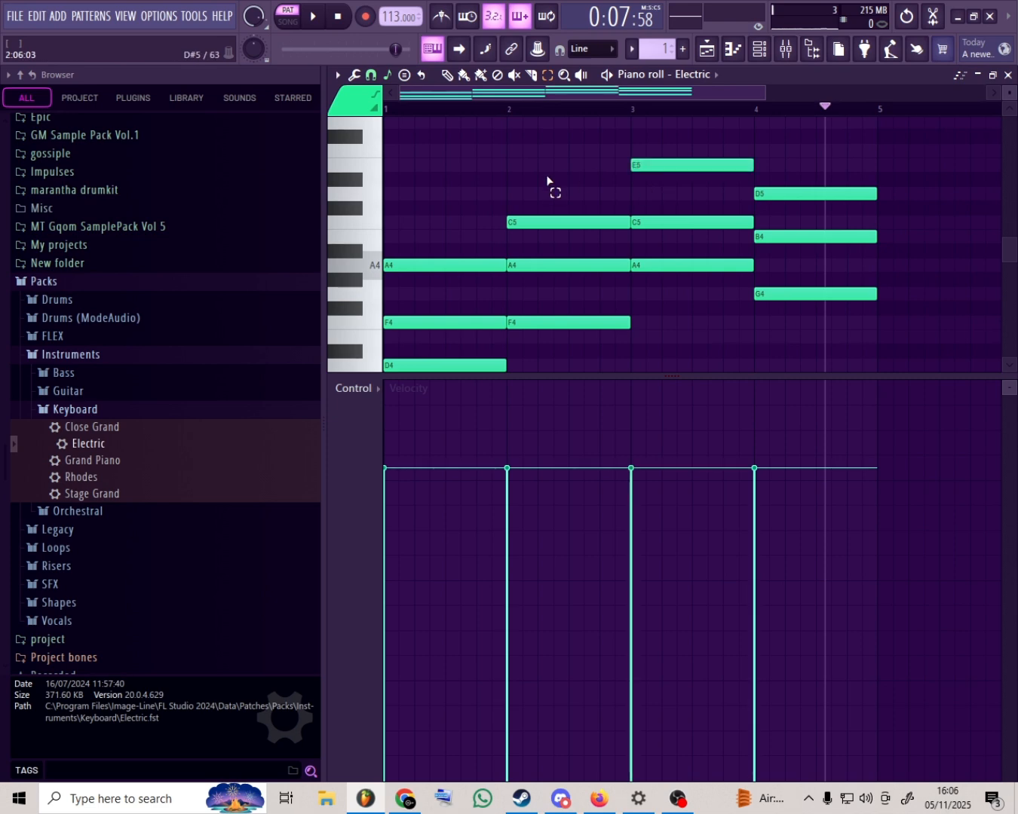
pyautogui.moveTo(665, 162); pyautogui.dragTo(664, 271)
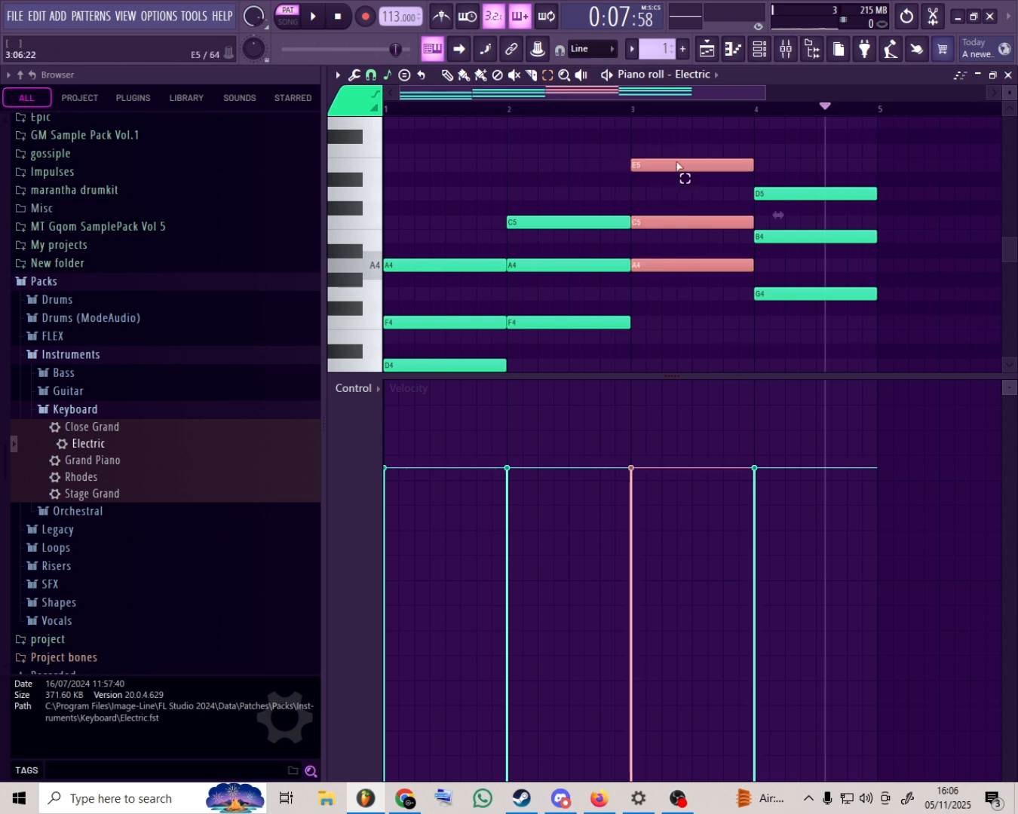
pyautogui.moveTo(676, 160); pyautogui.dragTo(877, 340)
pyautogui.scroll(-2, 571, 235)
pyautogui.moveTo(585, 139); pyautogui.dragTo(397, 309)
pyautogui.scroll(1, 397, 308)
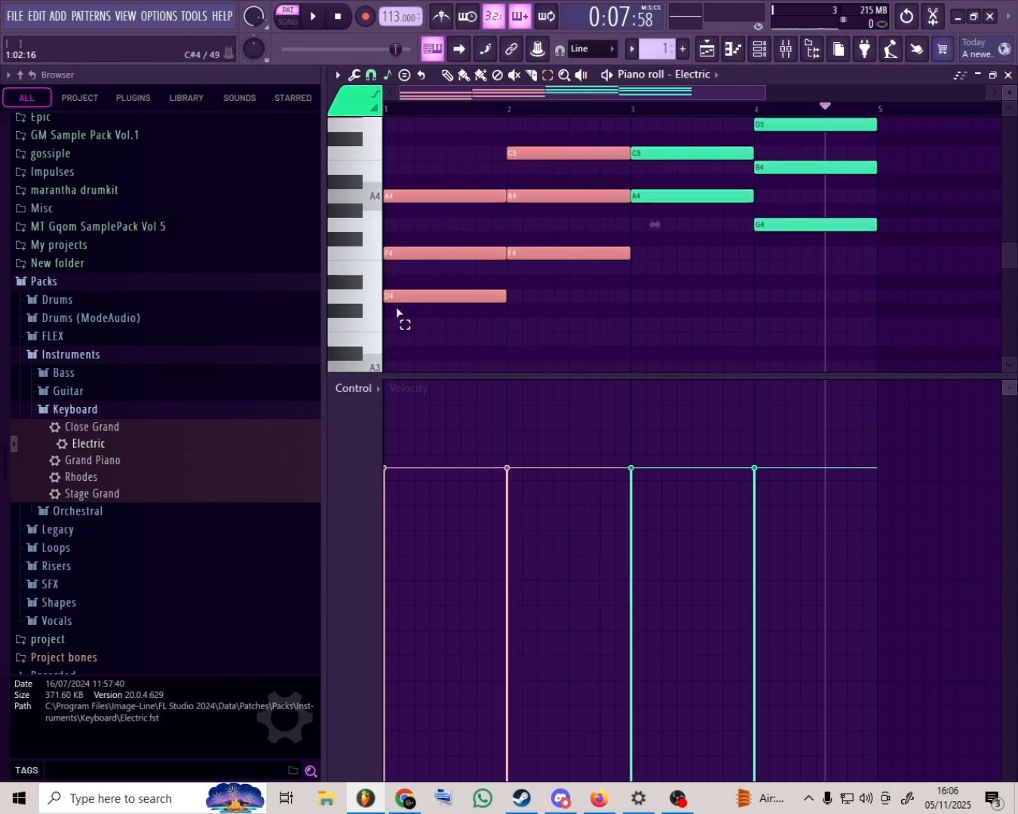
pyautogui.scroll(1, 398, 309)
pyautogui.moveTo(666, 159); pyautogui.dragTo(897, 358)
pyautogui.moveTo(666, 160); pyautogui.dragTo(873, 269)
pyautogui.moveTo(549, 232); pyautogui.dragTo(460, 330)
pyautogui.moveTo(591, 217)
pyautogui.mouseDown()
pyautogui.moveTo(487, 402)
pyautogui.moveTo(480, 398)
pyautogui.mouseUp()
pyautogui.moveTo(651, 324)
pyautogui.mouseDown()
pyautogui.moveTo(634, 298)
pyautogui.moveTo(942, 272)
pyautogui.moveTo(881, 269)
pyautogui.mouseUp()
# - Move the top notes E5 in bar 3 and D5 in bar 4 down one octave to E4 and D4
pyautogui.scroll(1, 881, 269)
pyautogui.moveTo(726, 140); pyautogui.dragTo(833, 178)
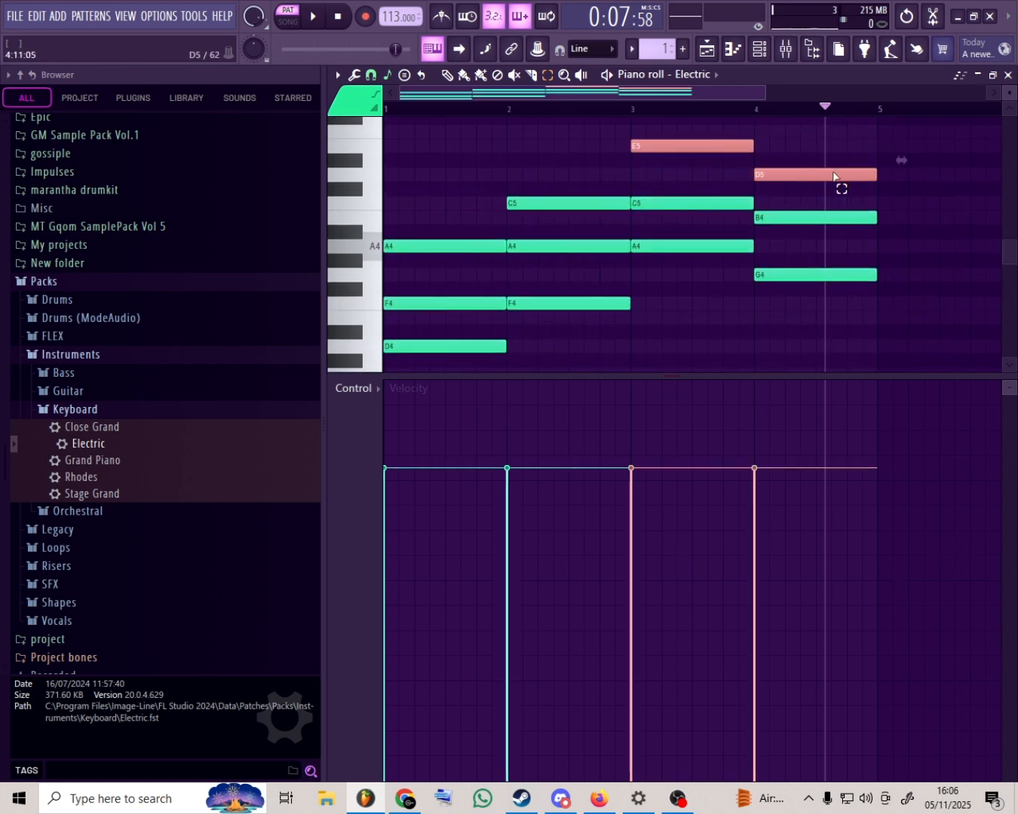
pyautogui.hotkey('ctrl', 'Down')
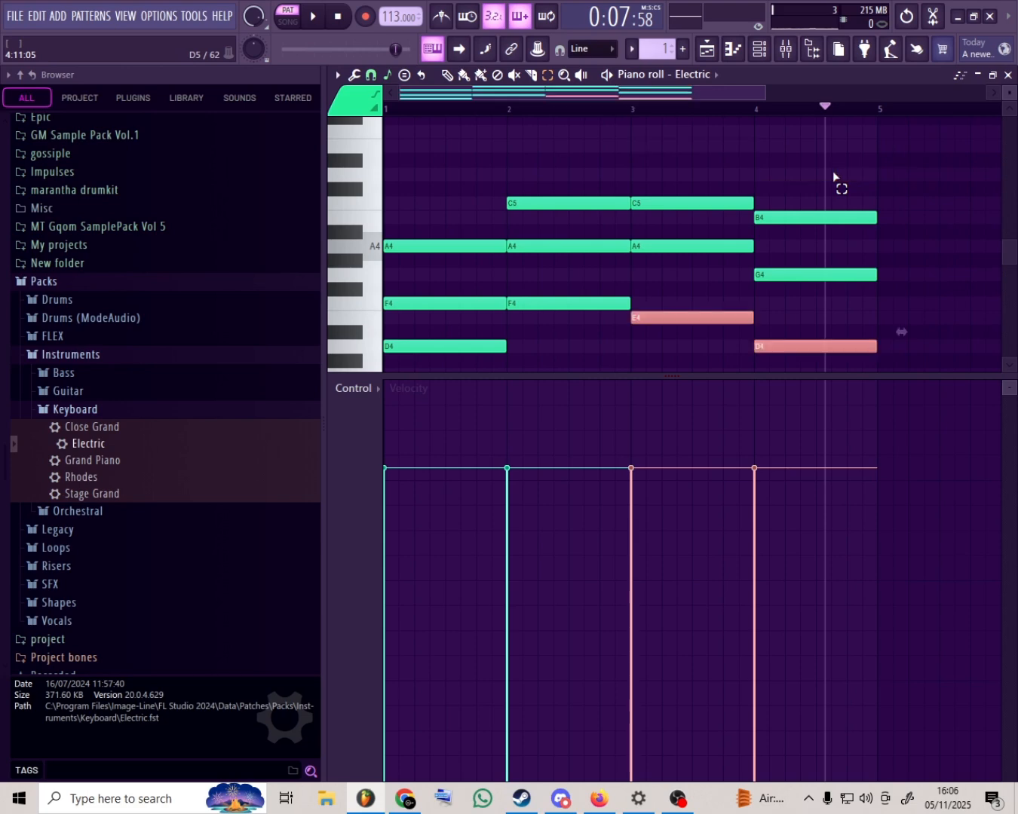
# - Highlight and play back the revoiced four-bar progression, and switch to OBS Studio
pyautogui.moveTo(938, 211); pyautogui.dragTo(423, 374)
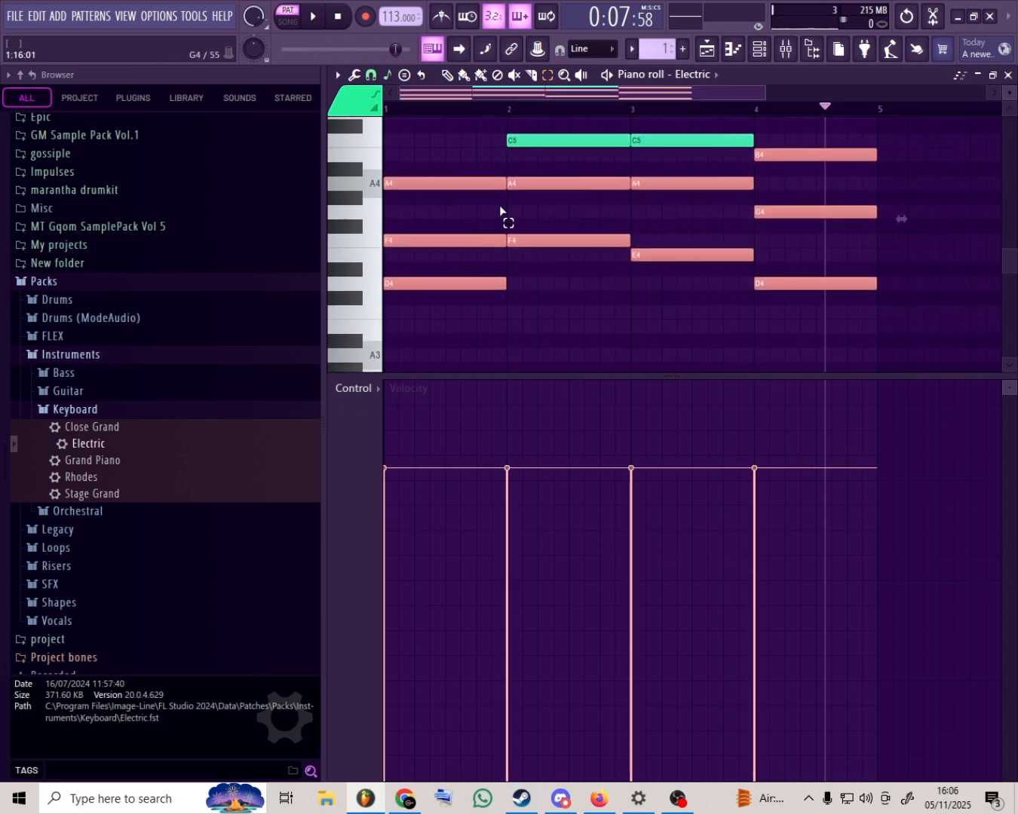
pyautogui.scroll(2, 738, 166)
pyautogui.moveTo(896, 166); pyautogui.dragTo(324, 352)
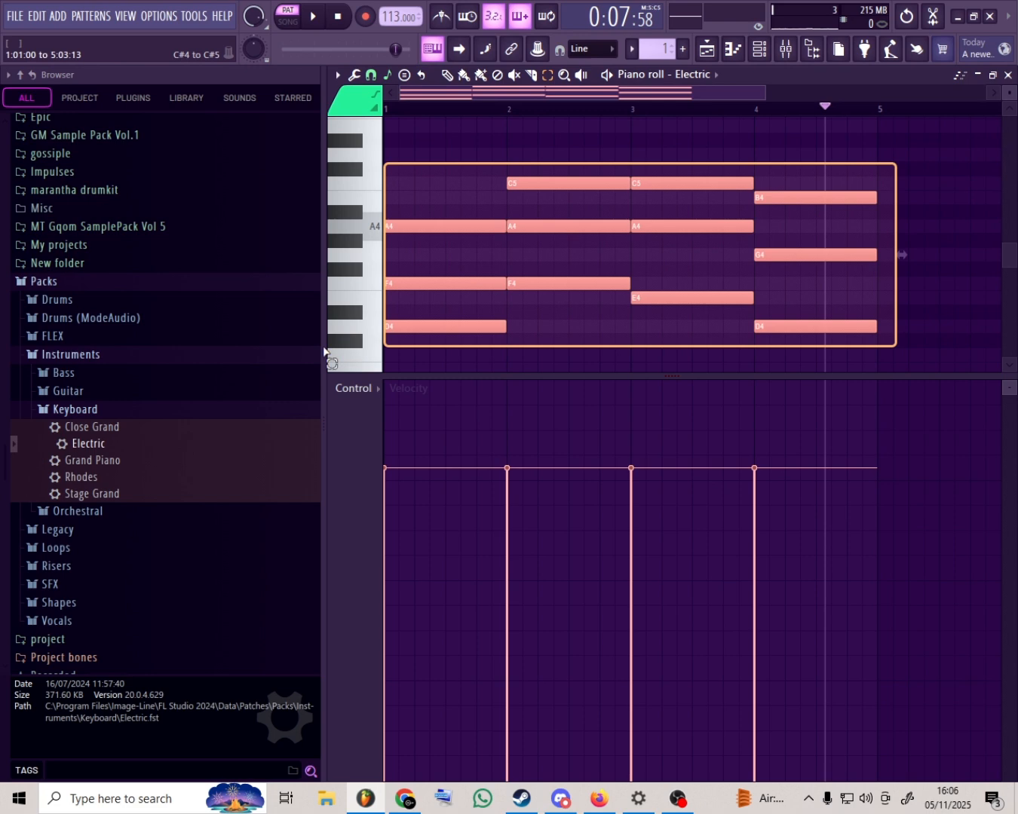
pyautogui.hotkey('ctrl', 'd')
pyautogui.press('space')
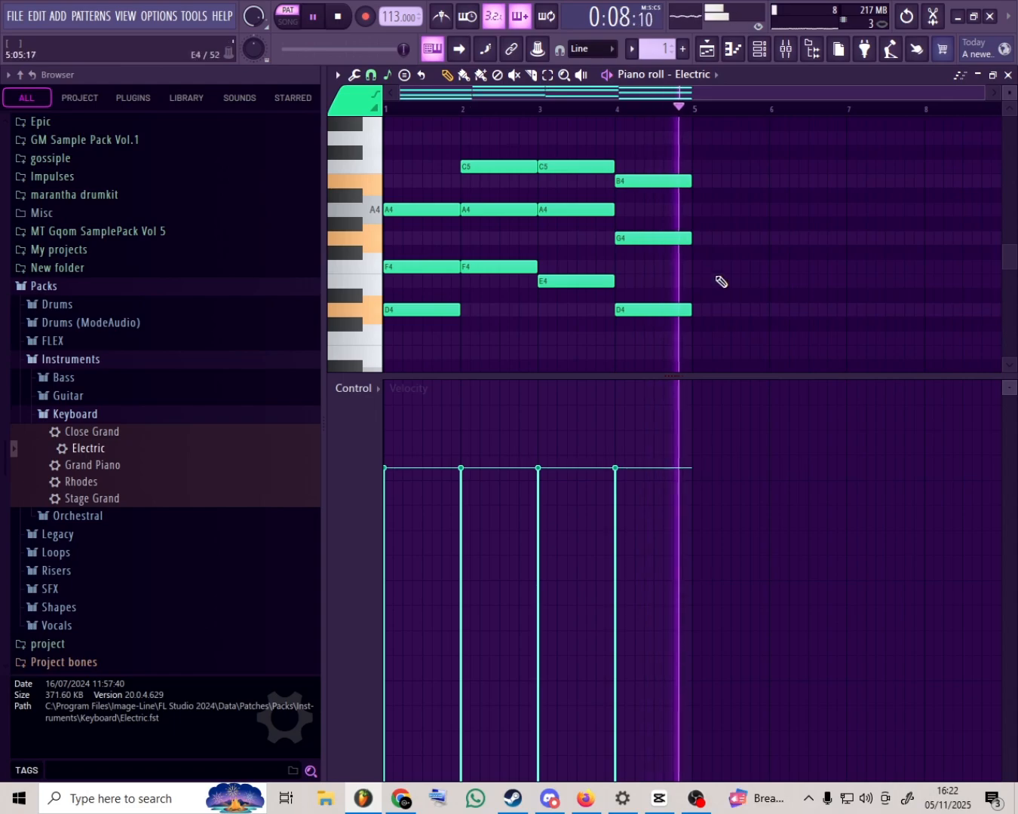
pyautogui.press('space')
pyautogui.click(696, 799)
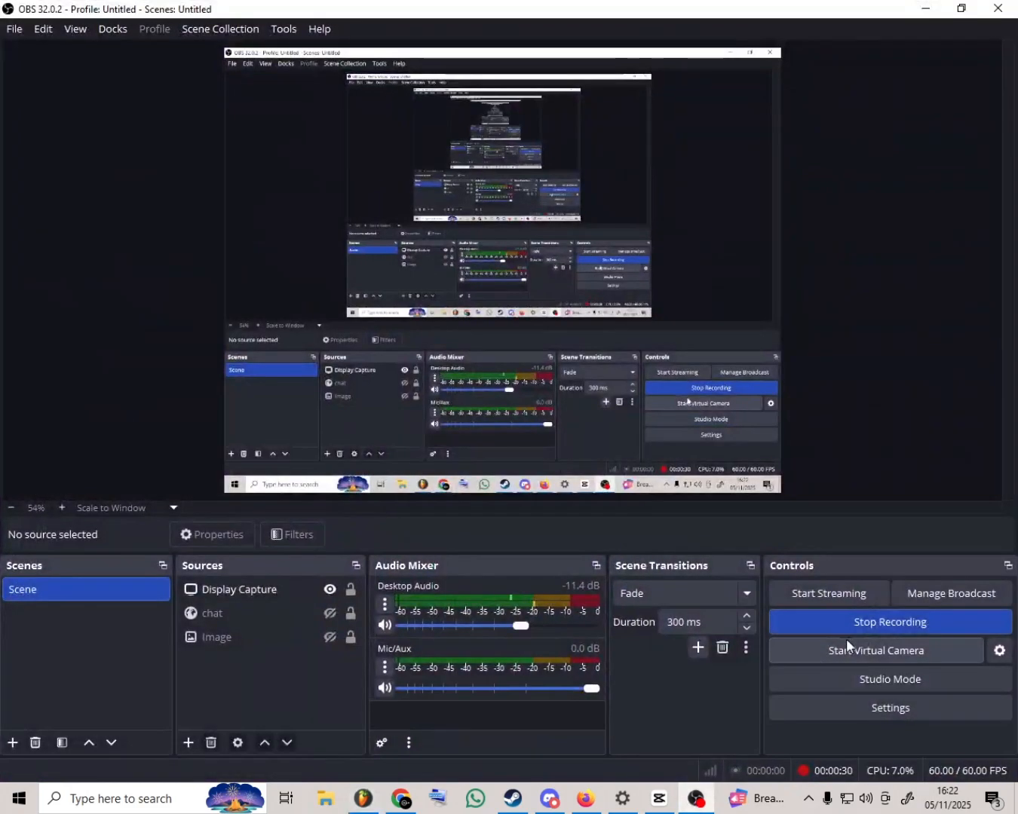